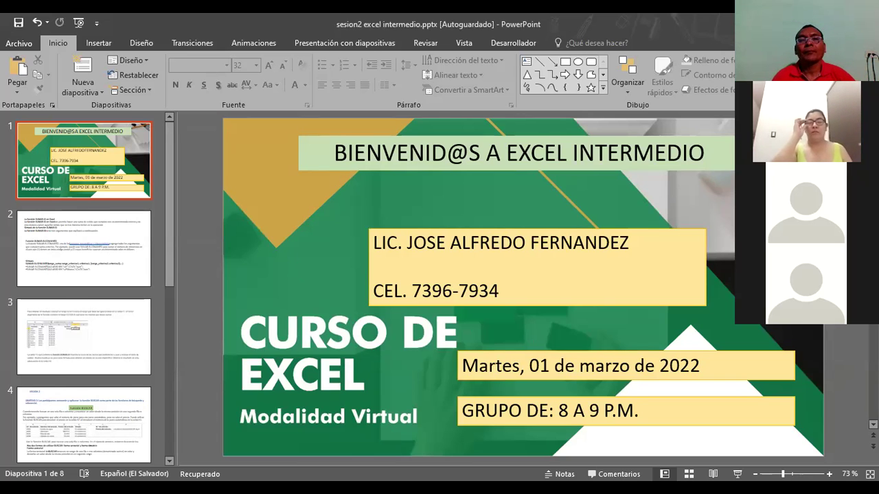
# Run the slideshow from the welcome slide to the SUMAR.SI slide, then return to Excel's SI sheet
pyautogui.press('F5')
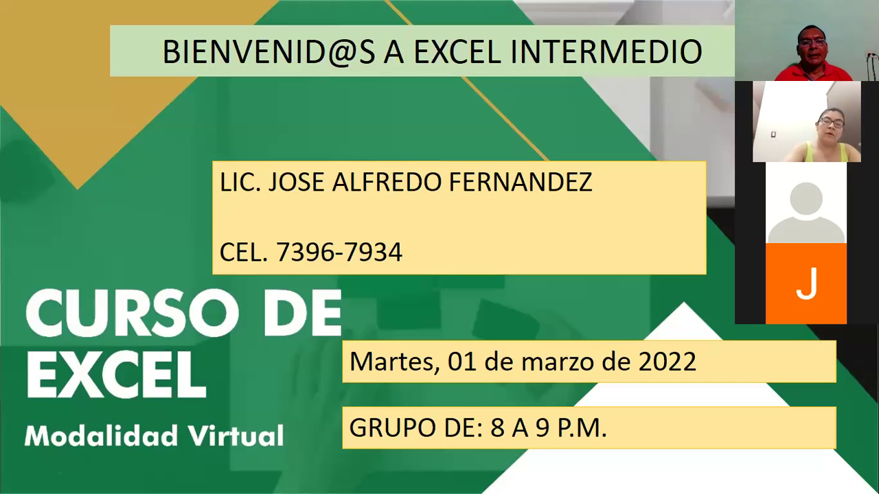
pyautogui.press('Right')
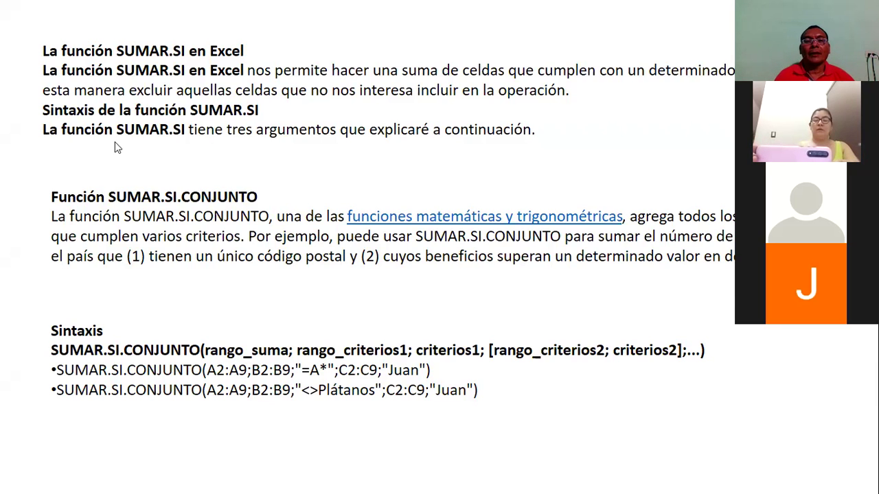
pyautogui.press('Escape')
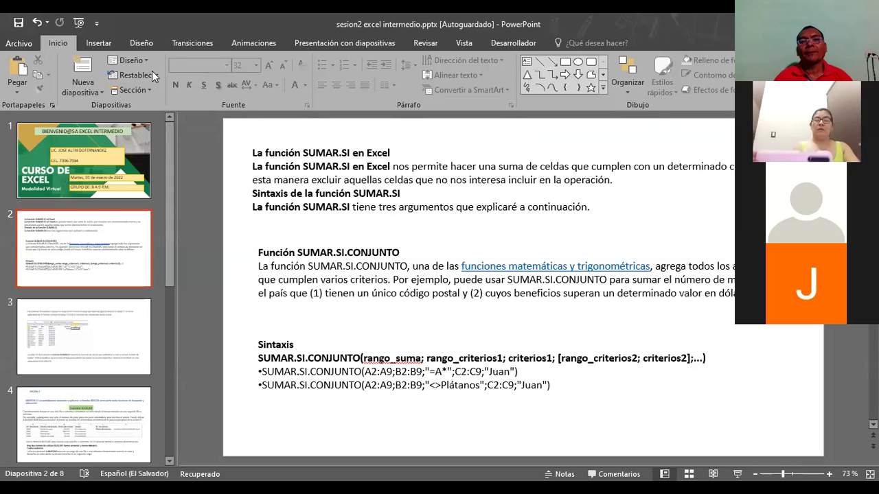
pyautogui.hotkey('alt', 'Tab')
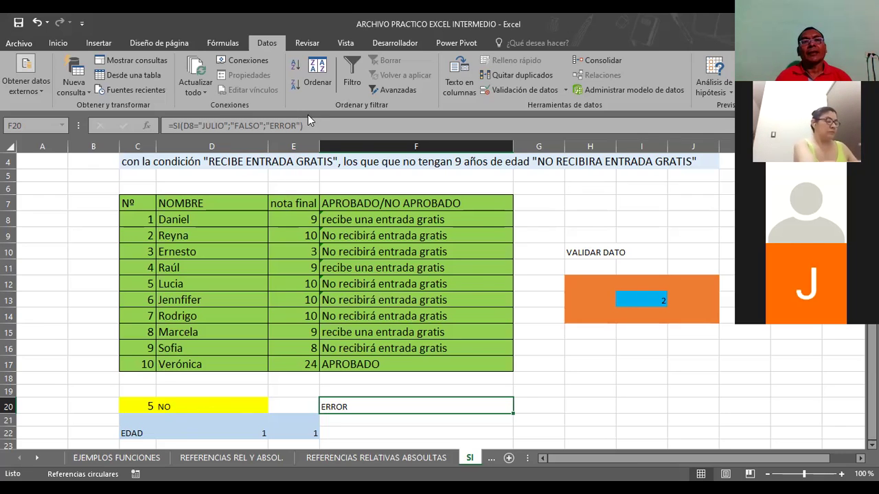
pyautogui.moveTo(314, 124); pyautogui.dragTo(167, 126)
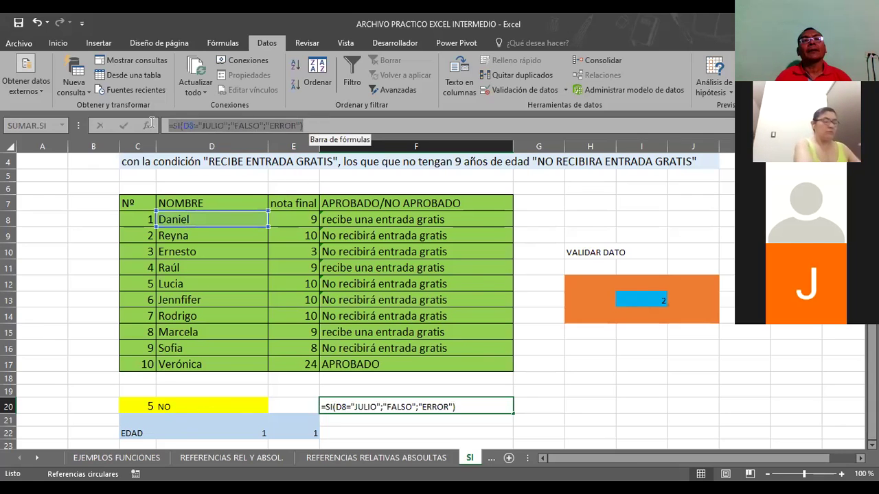
pyautogui.click(328, 124)
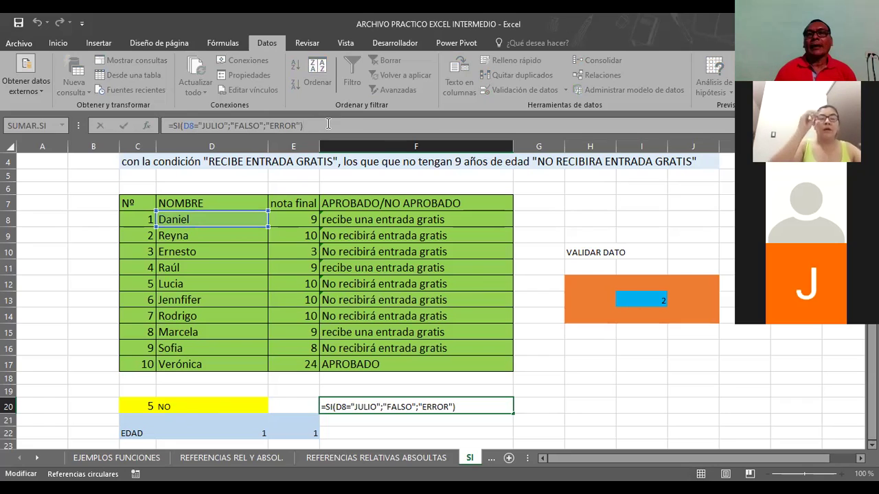
pyautogui.click(180, 266)
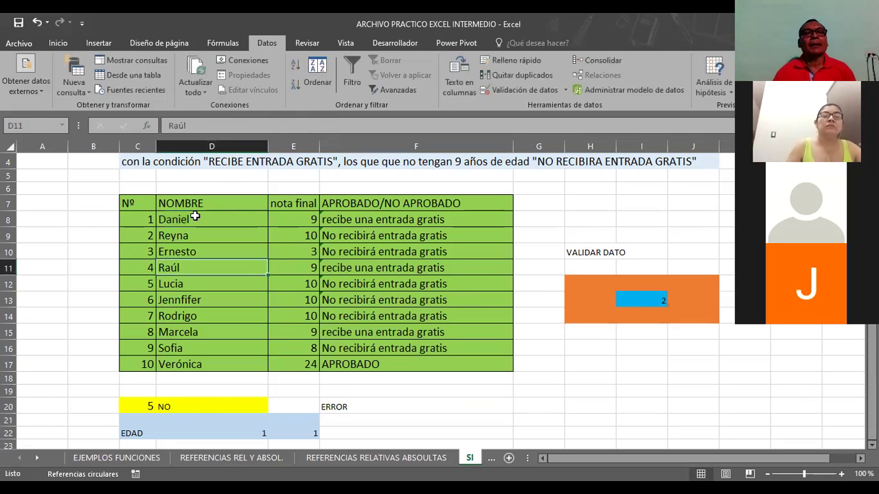
pyautogui.click(195, 216)
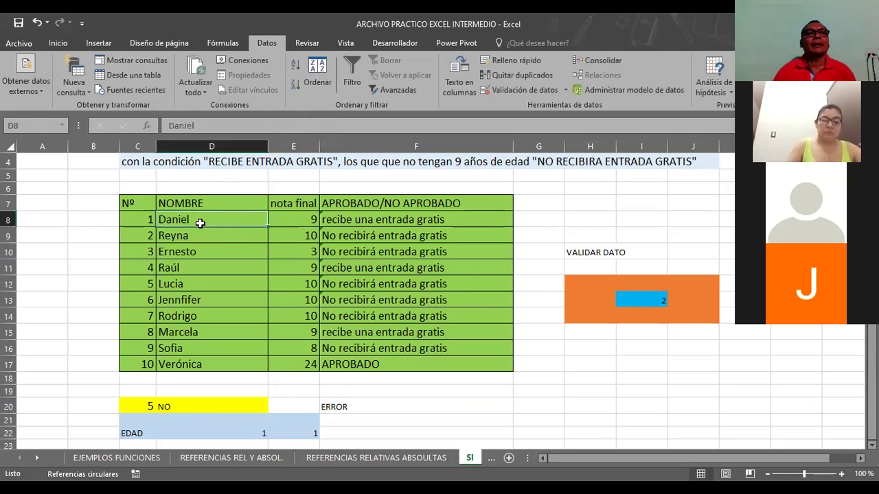
pyautogui.click(215, 409)
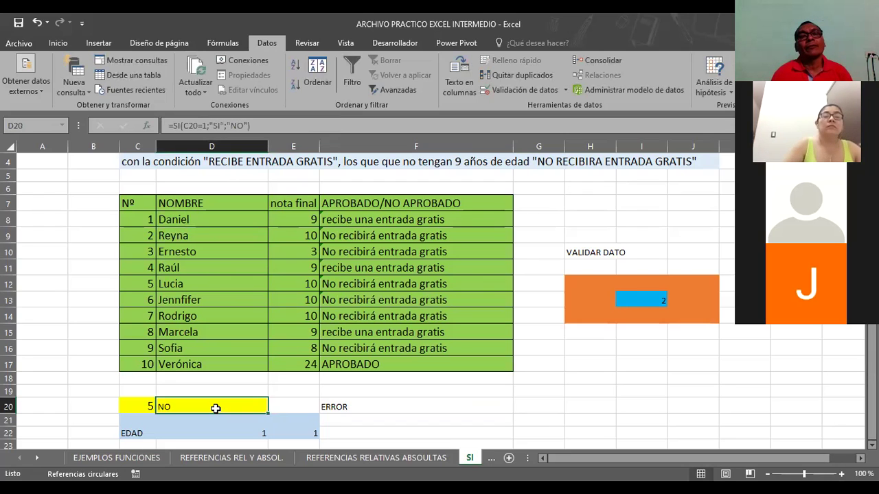
pyautogui.click(301, 408)
pyautogui.click(338, 405)
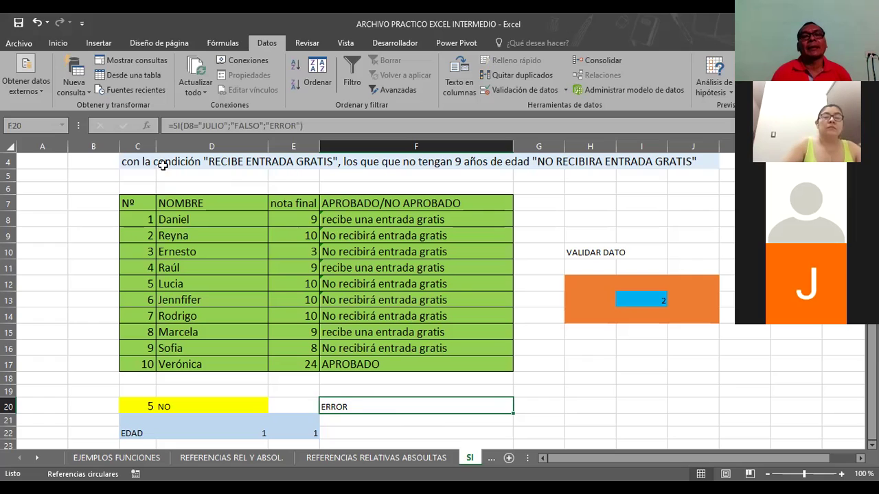
# Fill cell F20 with lavender and enlarge its ERROR text to 16 points
pyautogui.click(58, 42)
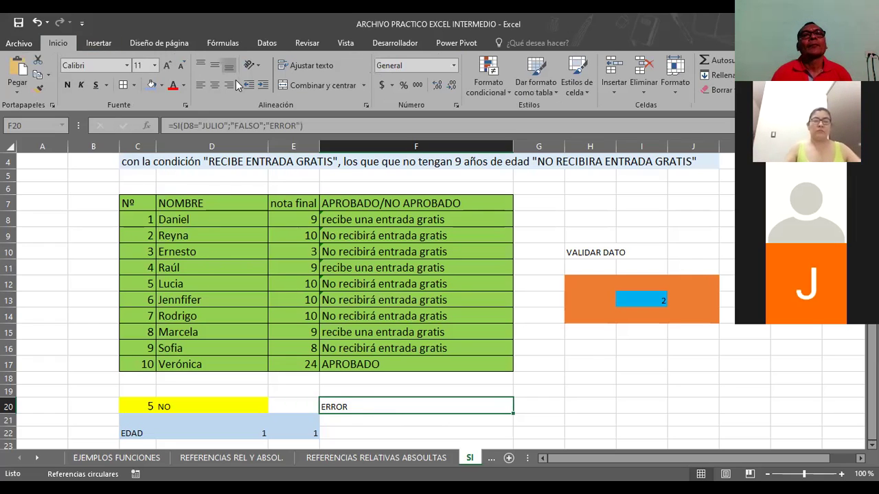
pyautogui.click(152, 85)
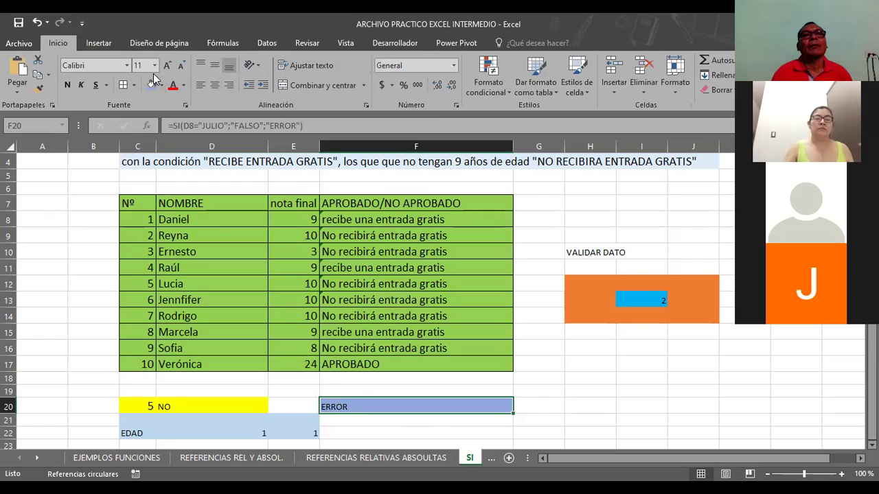
pyautogui.click(155, 65)
pyautogui.click(141, 162)
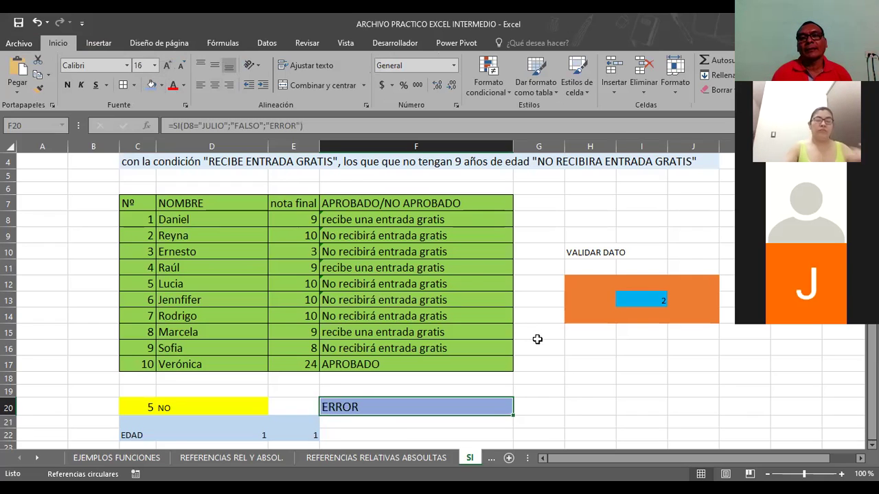
pyautogui.click(591, 402)
pyautogui.click(385, 406)
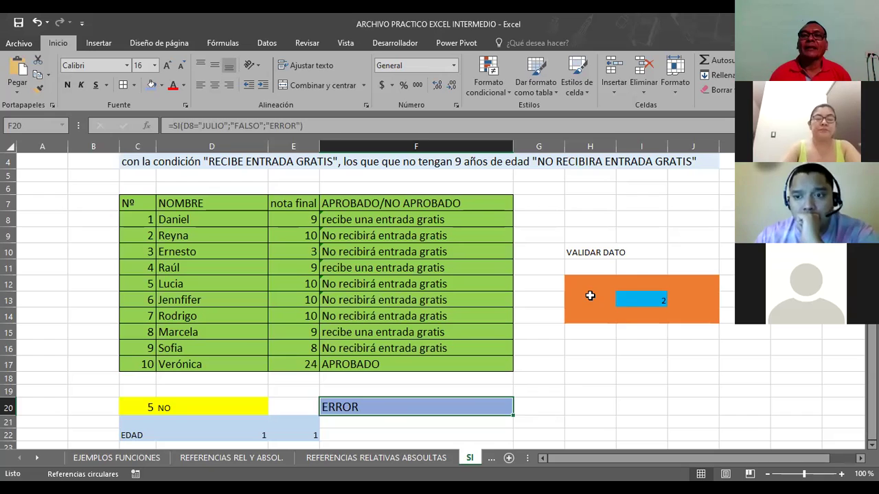
# Select I13 so its 'INGRESE NUMERO DEL 1 AL 10' validation prompt appears
pyautogui.click(629, 282)
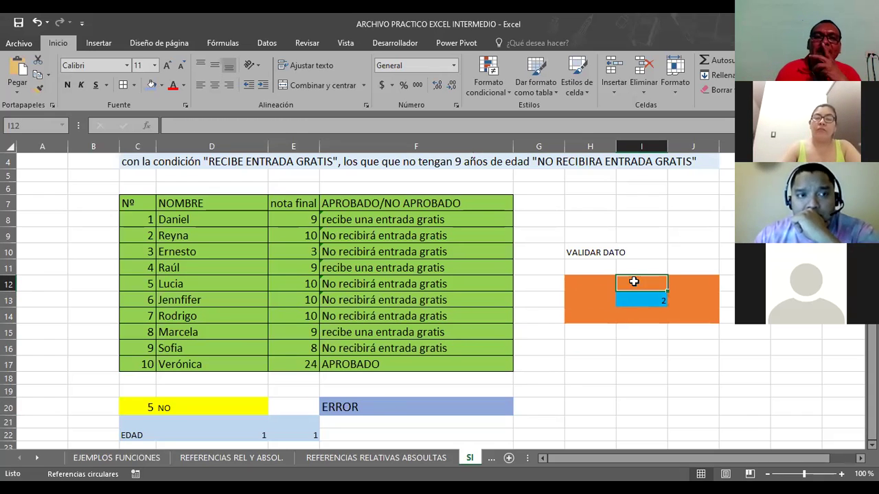
pyautogui.click(632, 302)
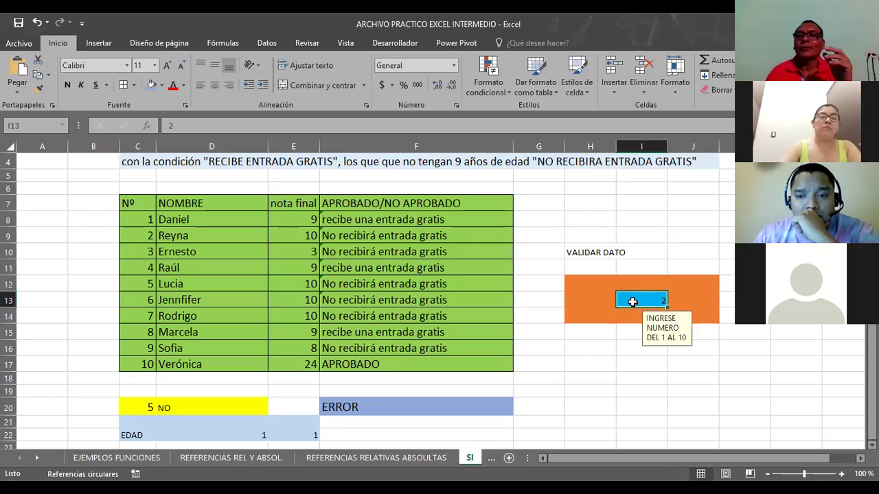
pyautogui.click(645, 257)
pyautogui.click(651, 301)
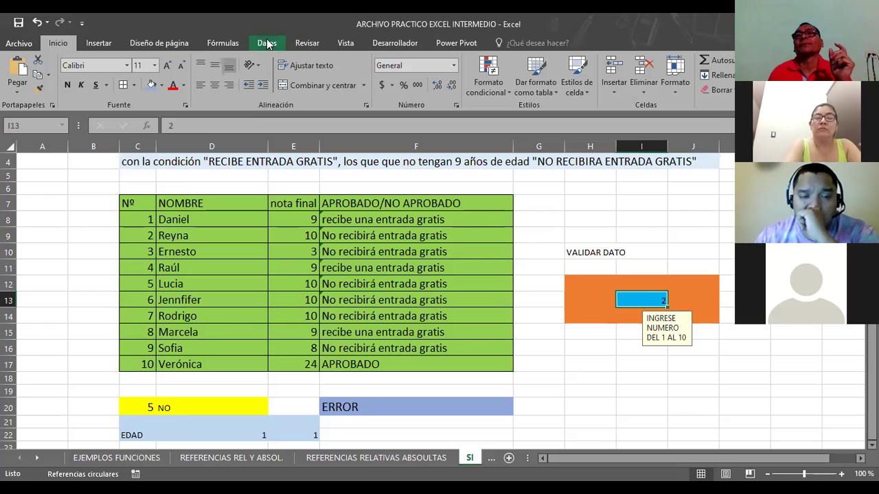
# Check the Datos tab's data validation options, then select cell H9
pyautogui.click(266, 41)
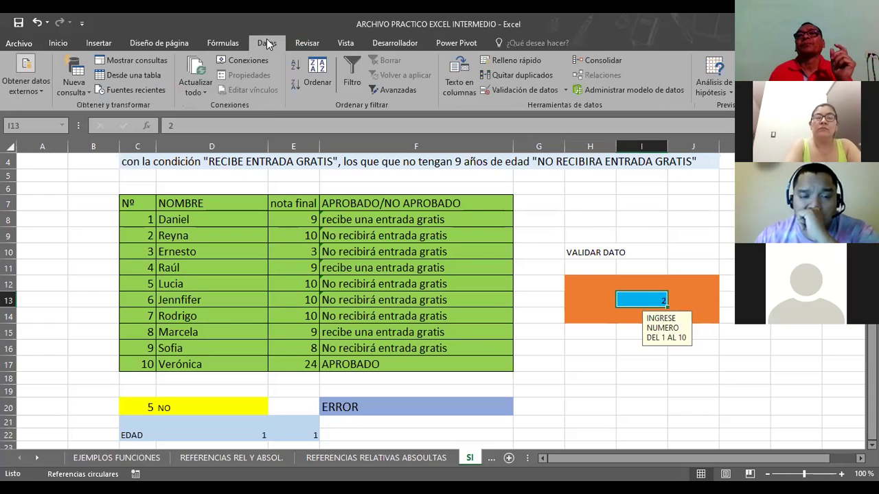
pyautogui.click(565, 90)
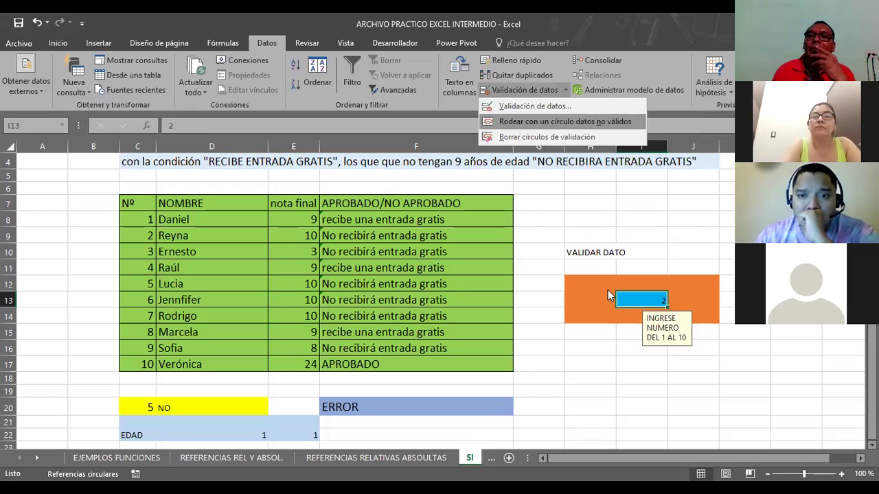
pyautogui.click(639, 303)
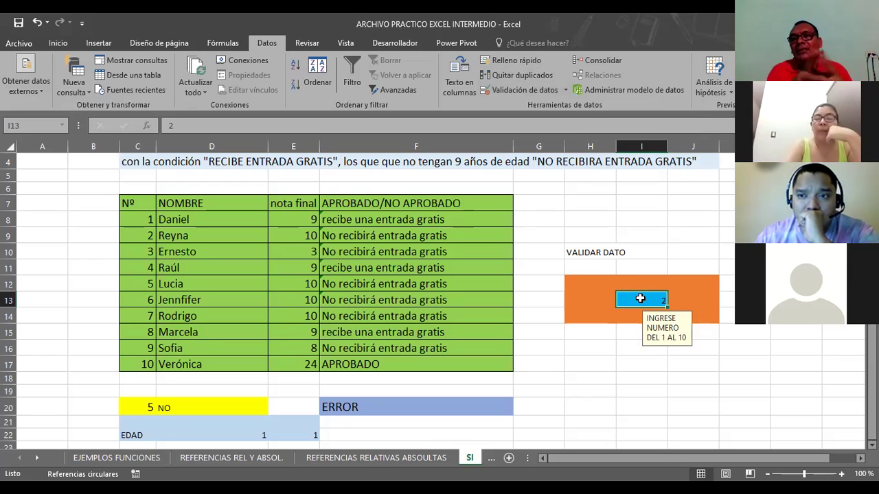
pyautogui.click(584, 235)
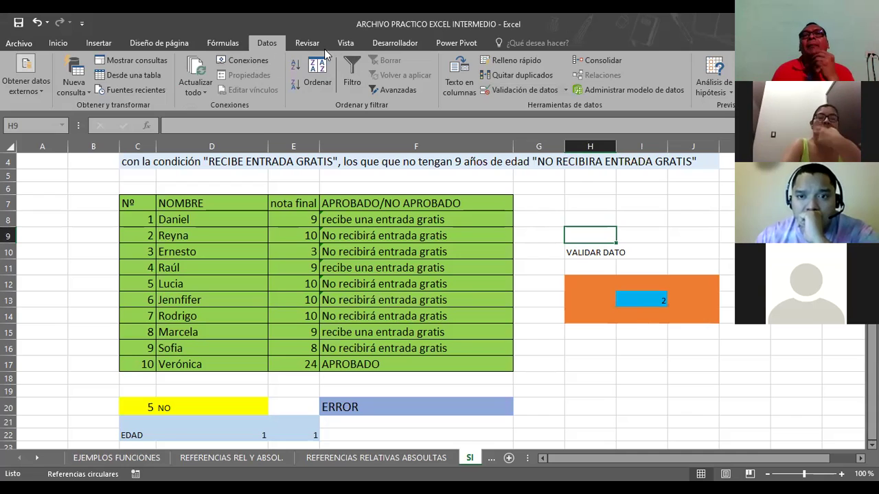
# Open Validación de datos for H9 and set the error alert style to Advertencia
pyautogui.click(567, 91)
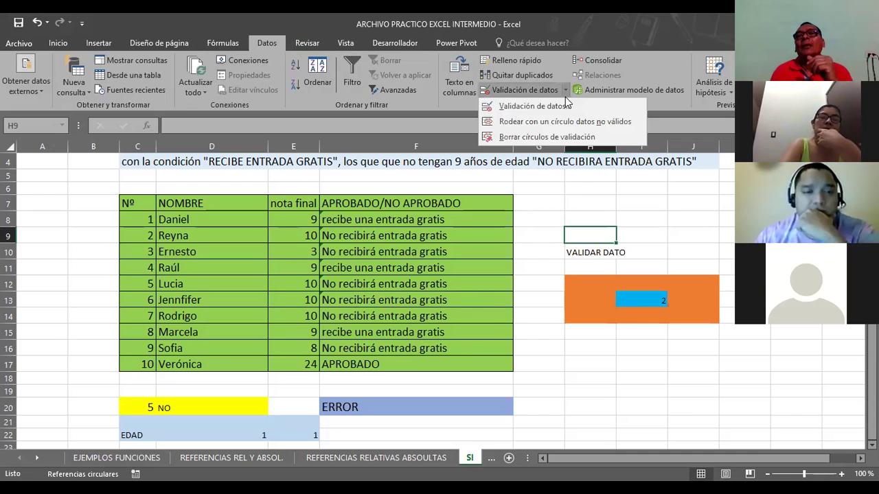
pyautogui.click(543, 106)
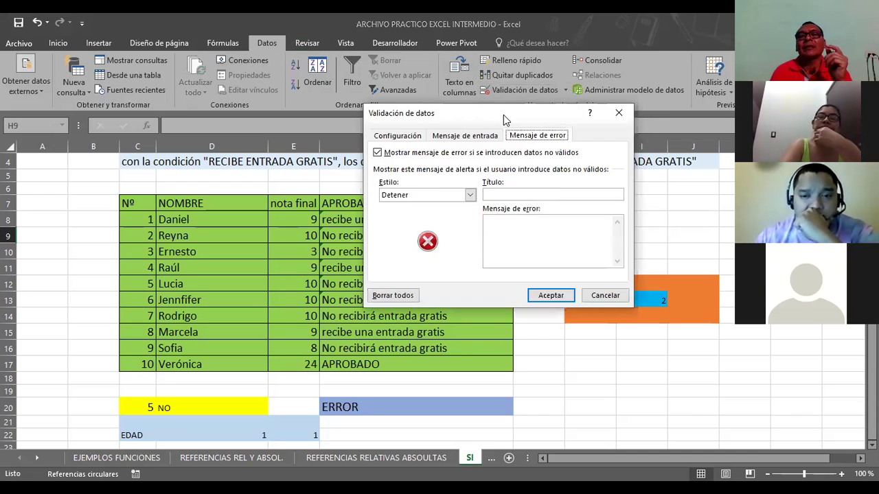
pyautogui.moveTo(500, 121); pyautogui.dragTo(387, 173)
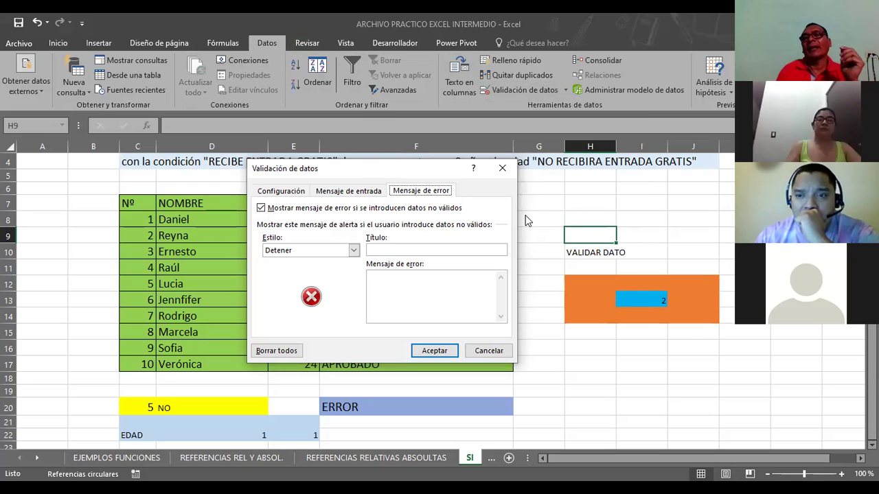
pyautogui.click(354, 250)
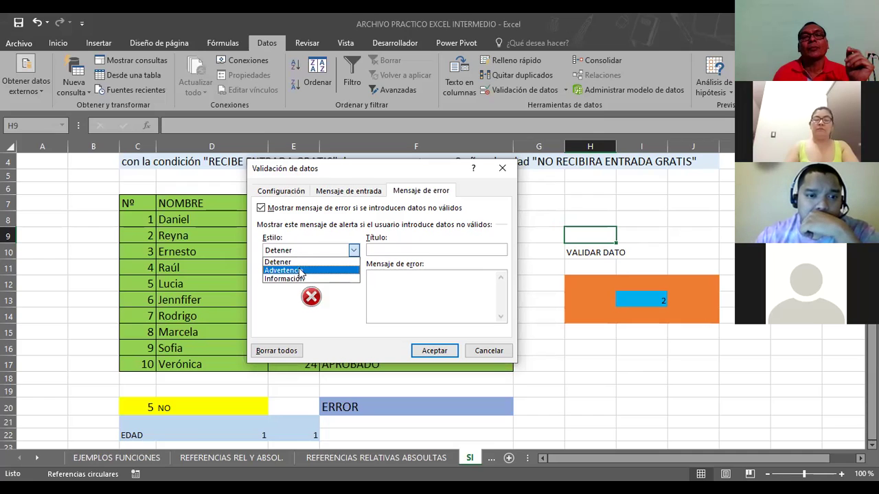
pyautogui.click(307, 271)
pyautogui.click(358, 252)
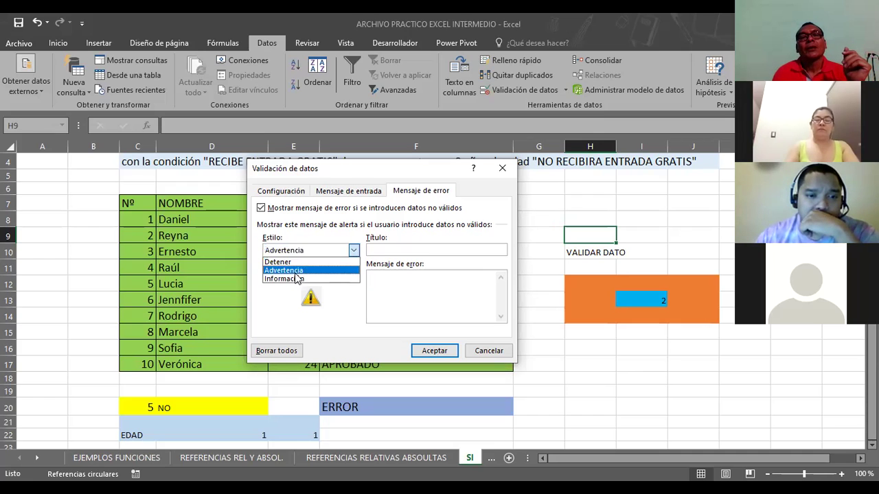
pyautogui.click(298, 280)
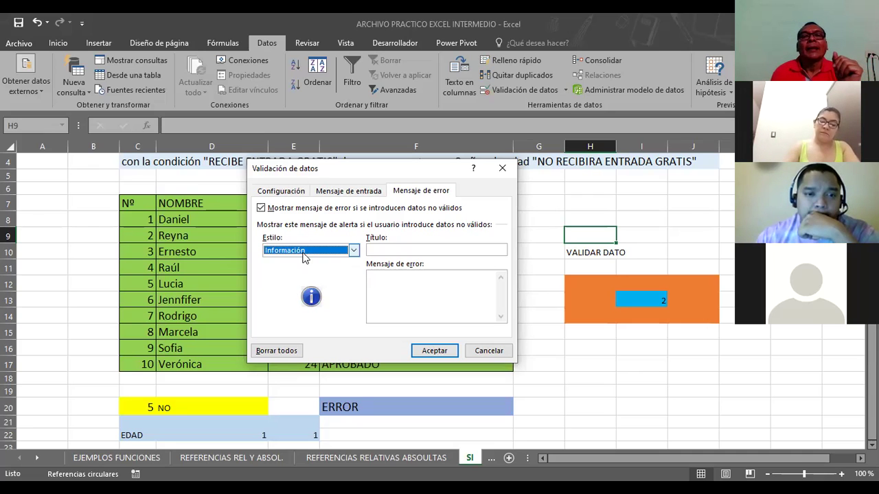
pyautogui.click(354, 250)
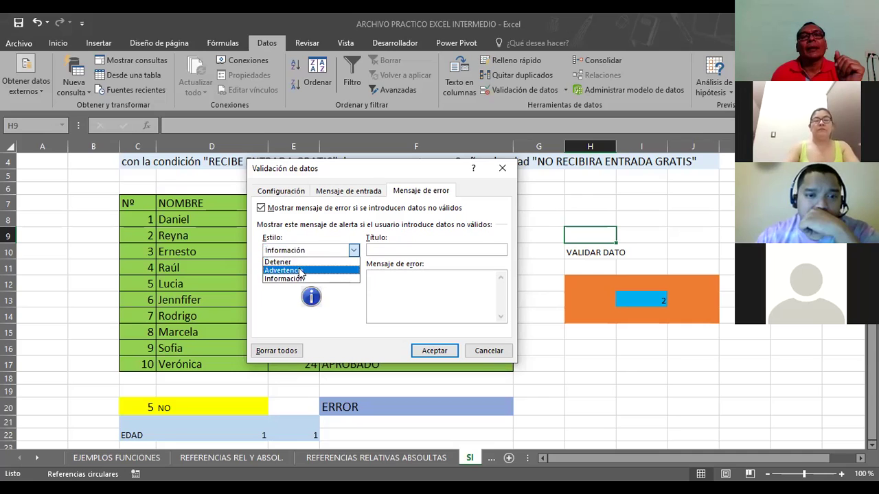
pyautogui.click(300, 271)
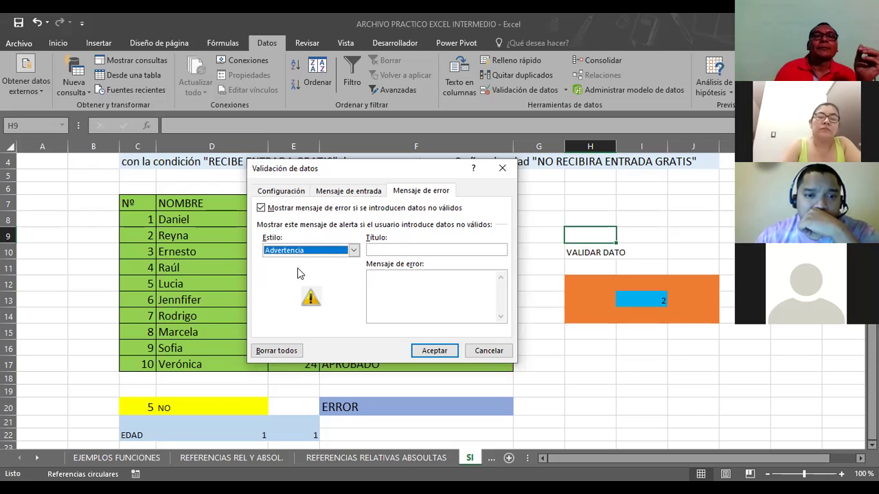
pyautogui.click(395, 249)
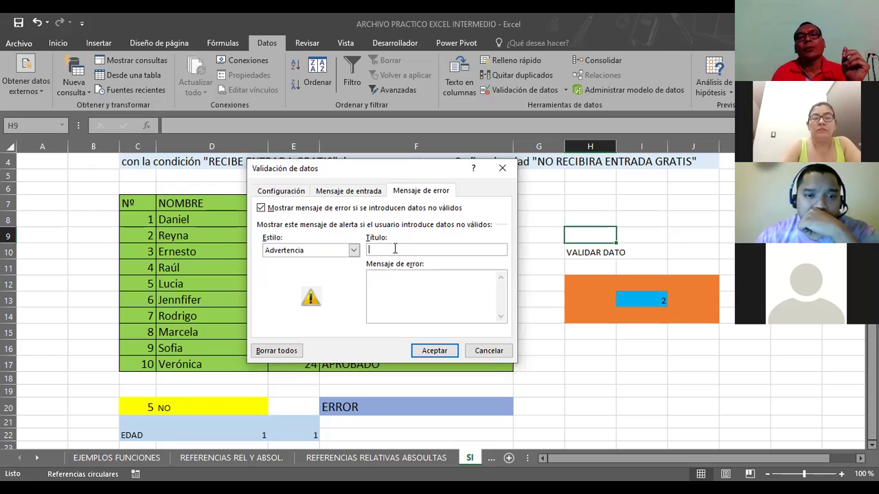
# Allow only whole numbers between 1 and 10 in H9's validation criteria
pyautogui.click(279, 193)
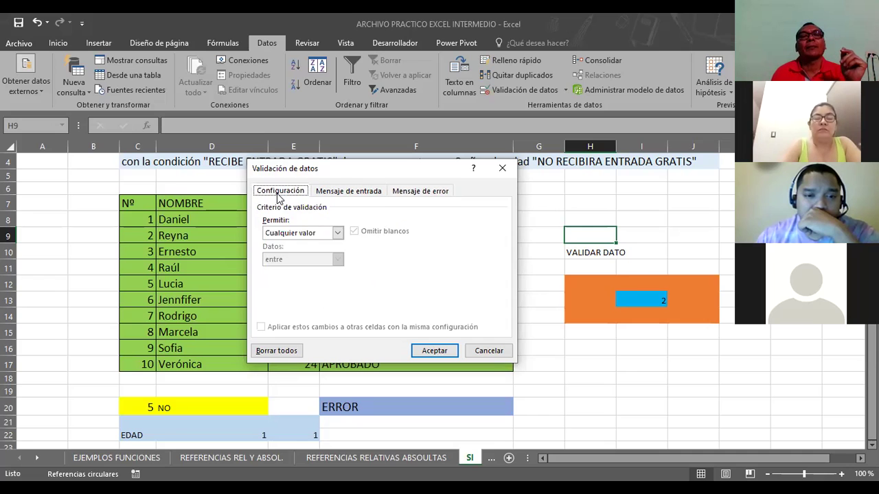
pyautogui.click(338, 233)
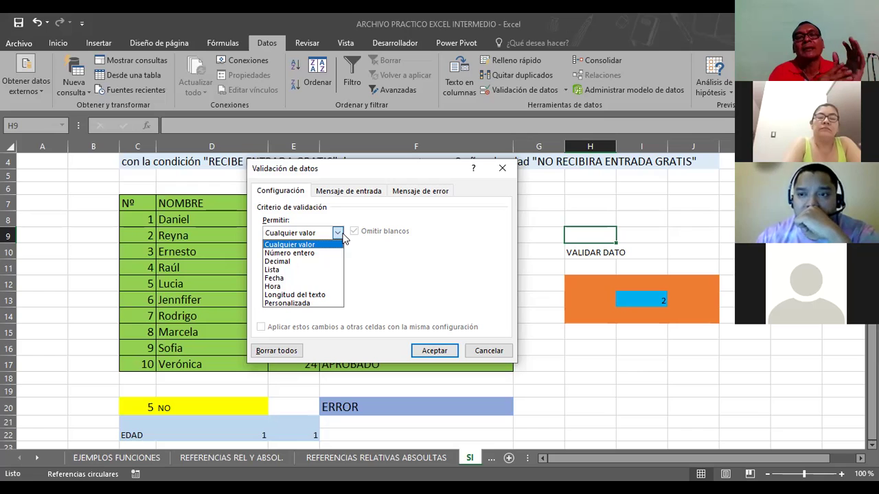
pyautogui.click(287, 254)
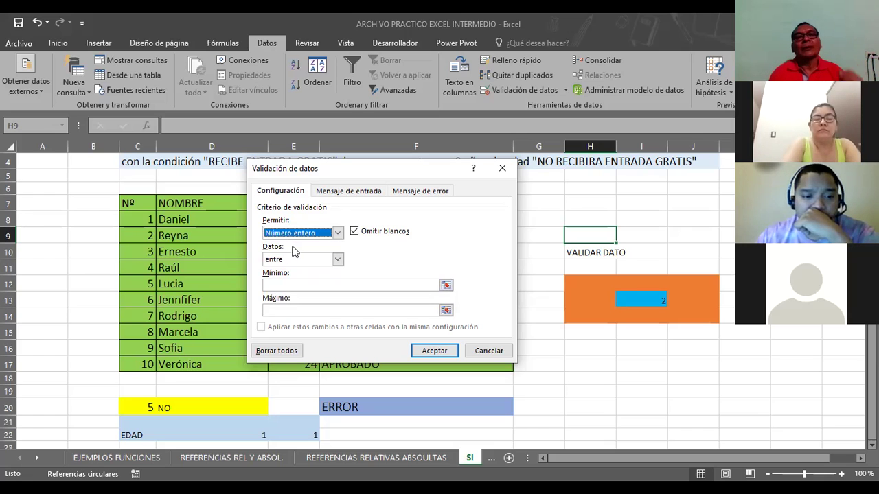
pyautogui.click(290, 286)
pyautogui.write('1')
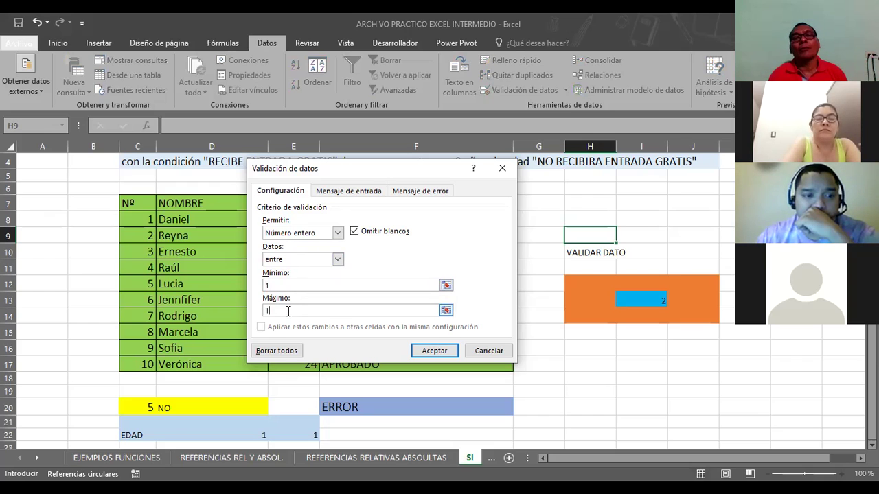
pyautogui.write('0')
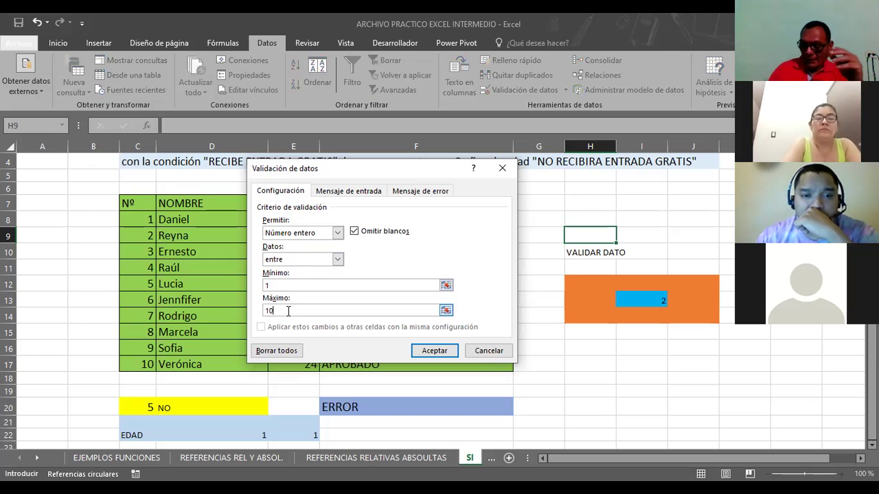
pyautogui.write('6565')
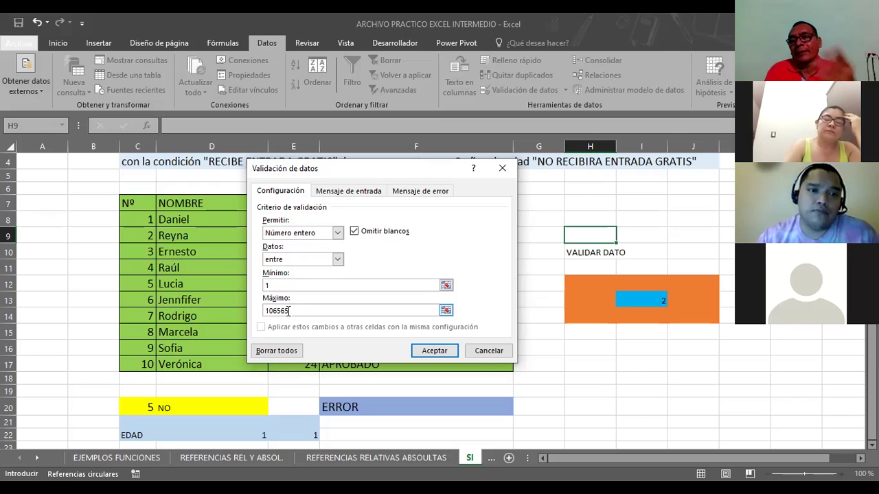
pyautogui.press('BackSpace')
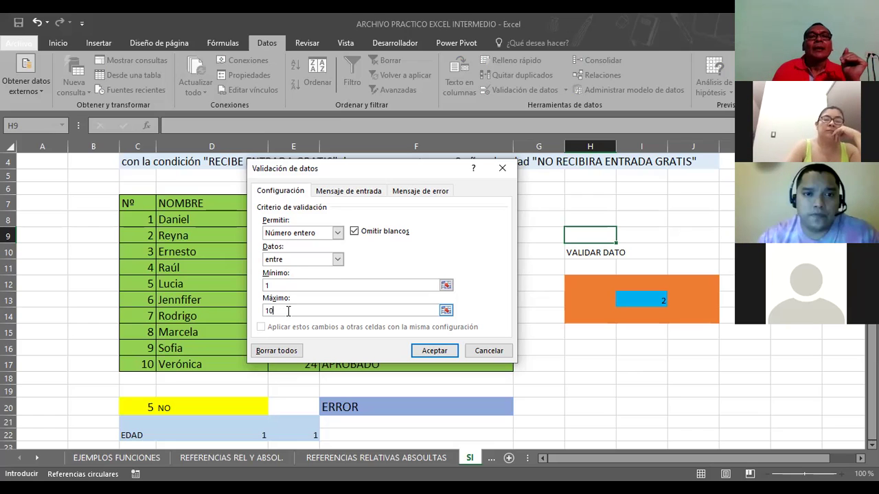
pyautogui.click(339, 195)
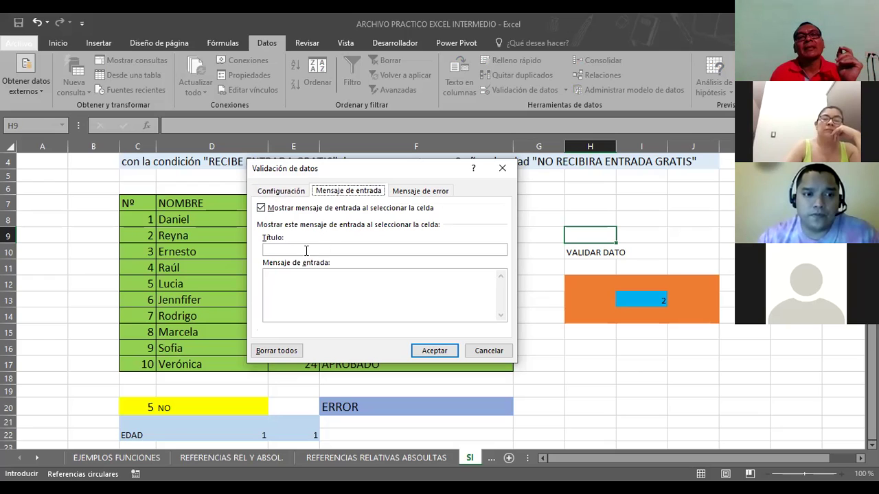
# Enter H9's input message title OBSERVE and text 'RECUERDE PUEDE USAR NUMEROS DEL 1 A 10'
pyautogui.click(280, 276)
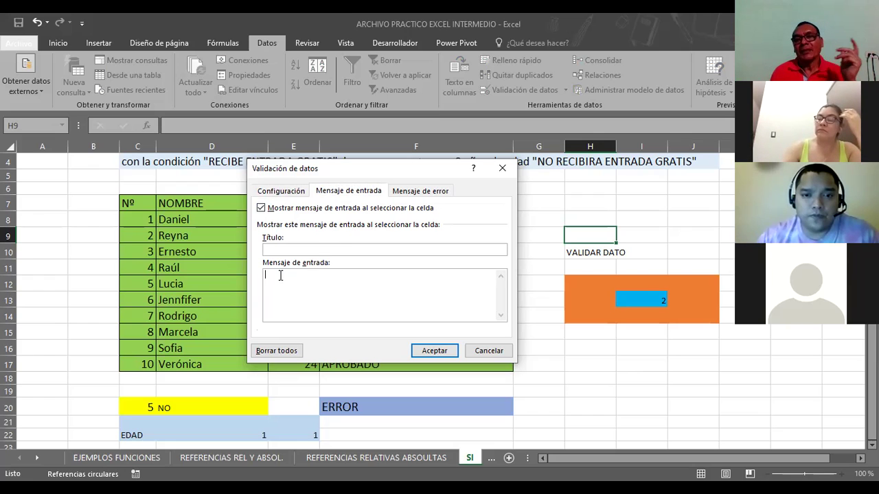
pyautogui.write('RECUERDE')
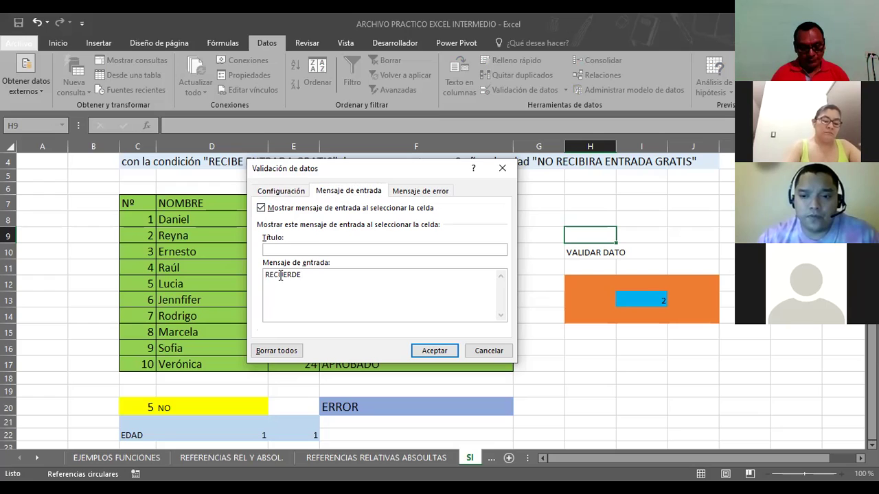
pyautogui.write(' PUEDE USAR NUMEROS ')
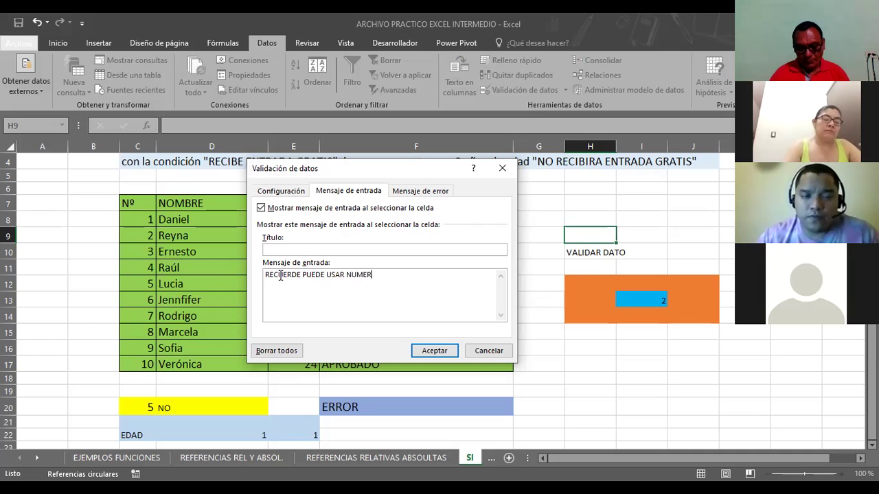
pyautogui.write('DEL 1 A 10')
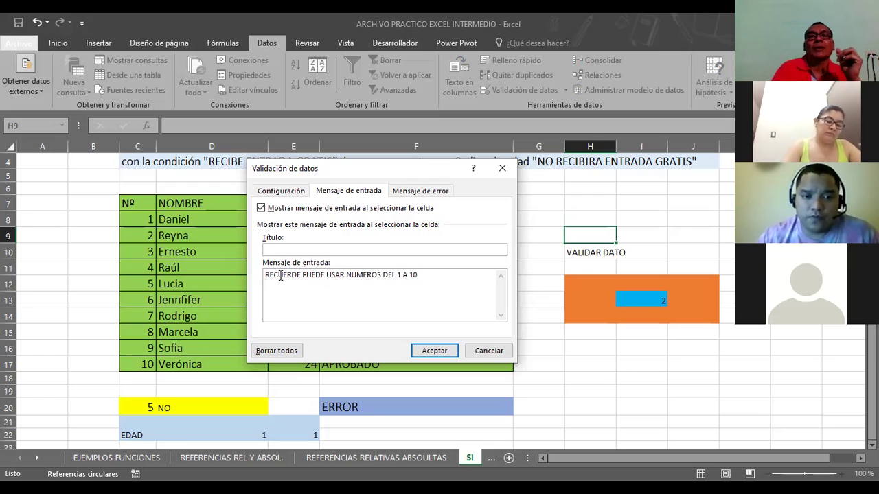
pyautogui.click(281, 274)
pyautogui.press('BackSpace')
pyautogui.write('U')
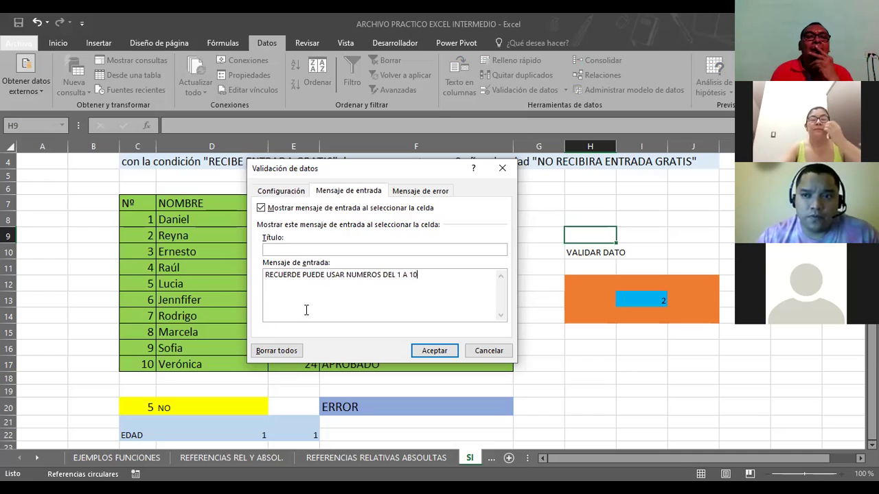
pyautogui.click(403, 195)
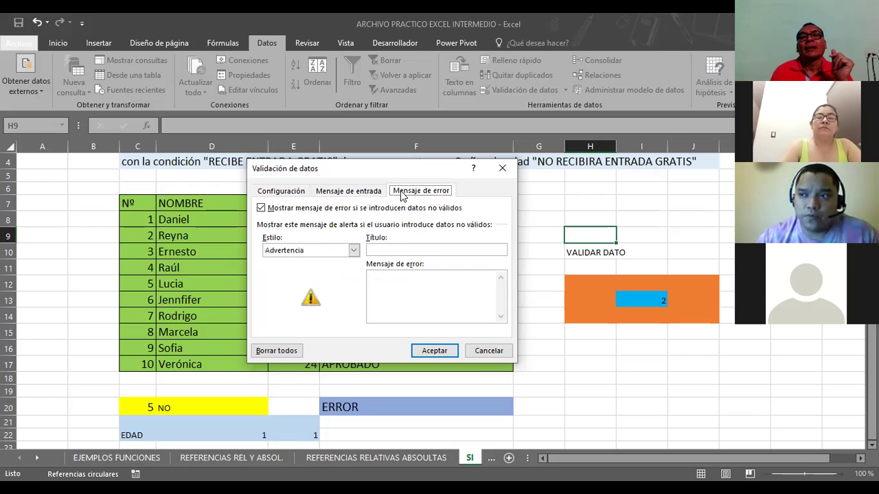
pyautogui.click(337, 195)
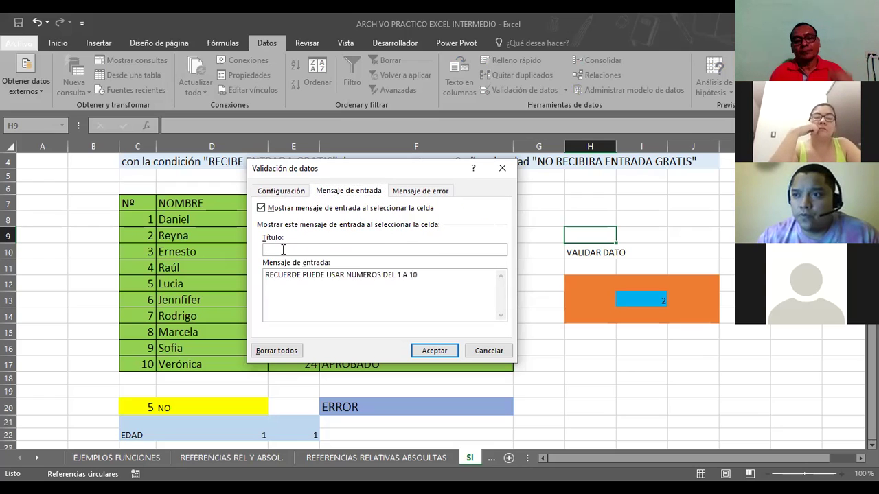
pyautogui.write('O')
pyautogui.press('BackSpace')
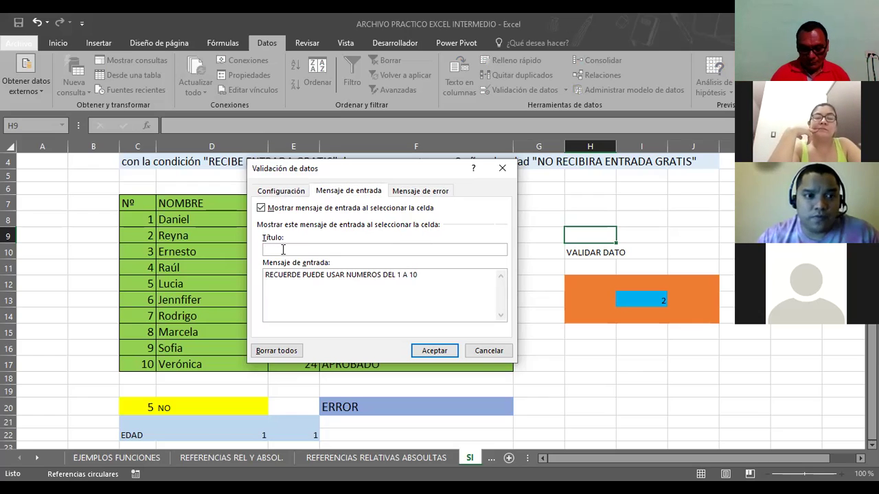
pyautogui.write('OBSERVE')
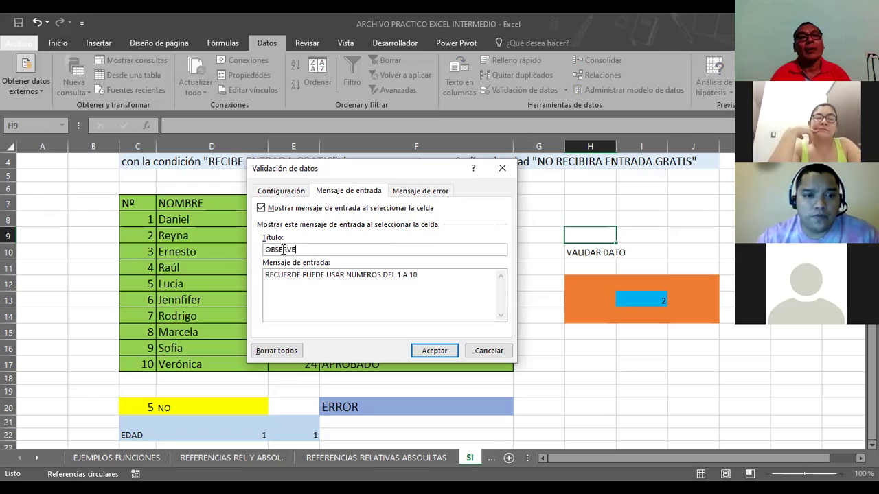
# Give H9's error alert the title ADVERTENCIA and message 'NUMERO NO PERMITIDO', then apply the validation
pyautogui.click(415, 190)
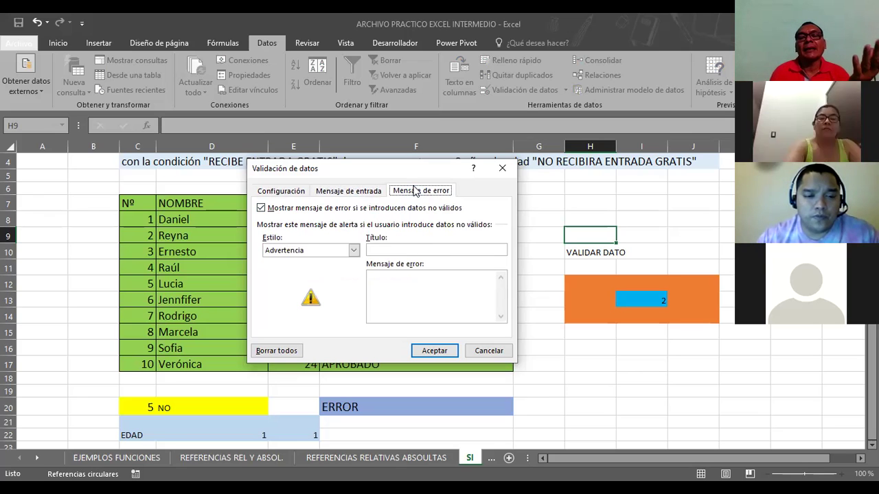
pyautogui.click(387, 251)
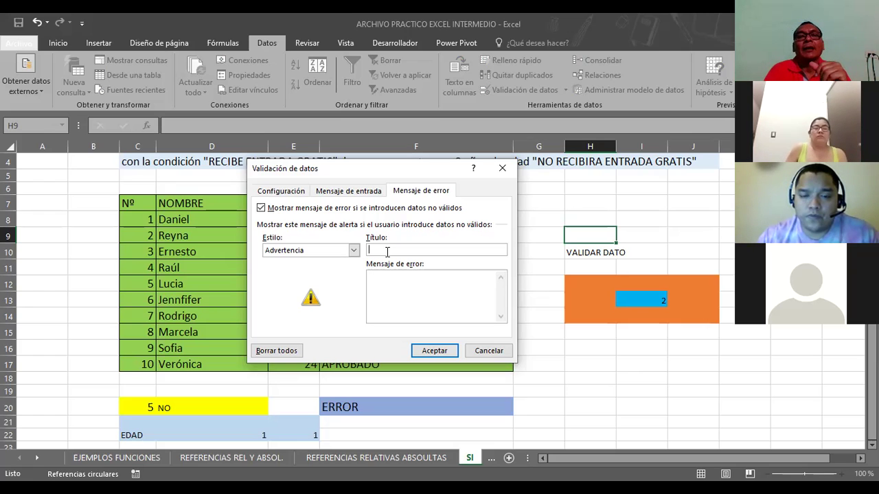
pyautogui.write('ADVER')
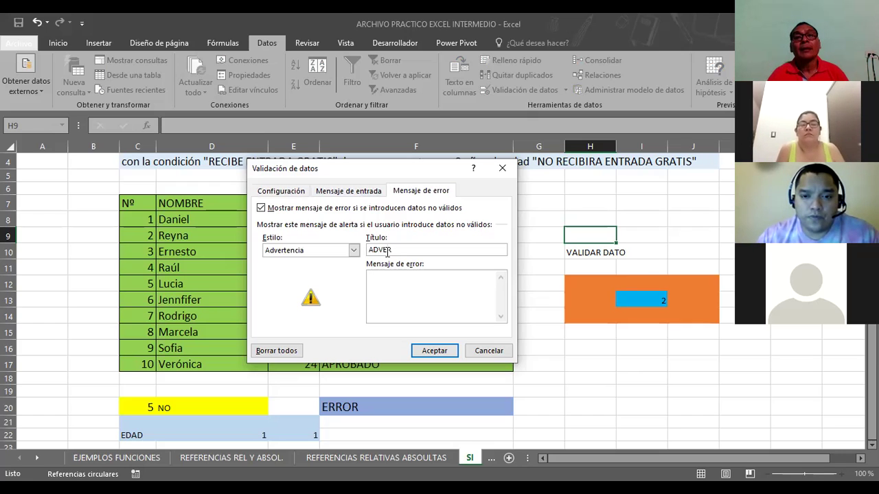
pyautogui.write('TENCIA')
pyautogui.click(404, 284)
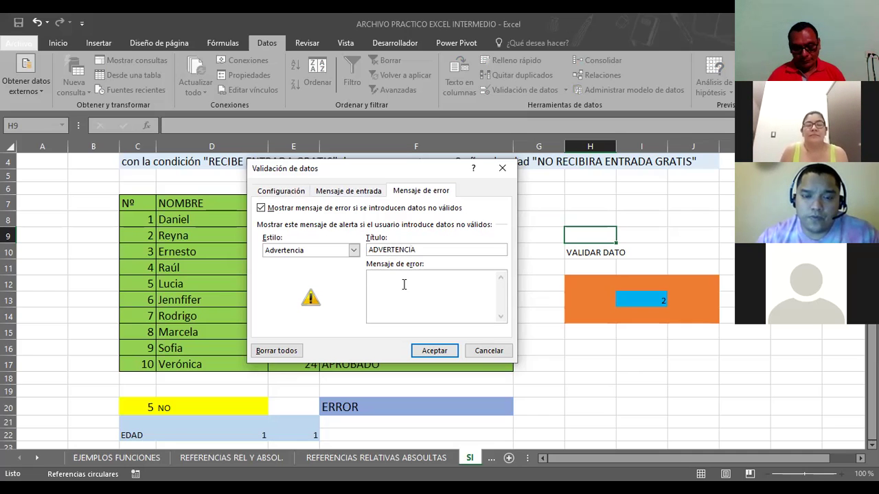
pyautogui.write('NUMERO NO PERMITIDO')
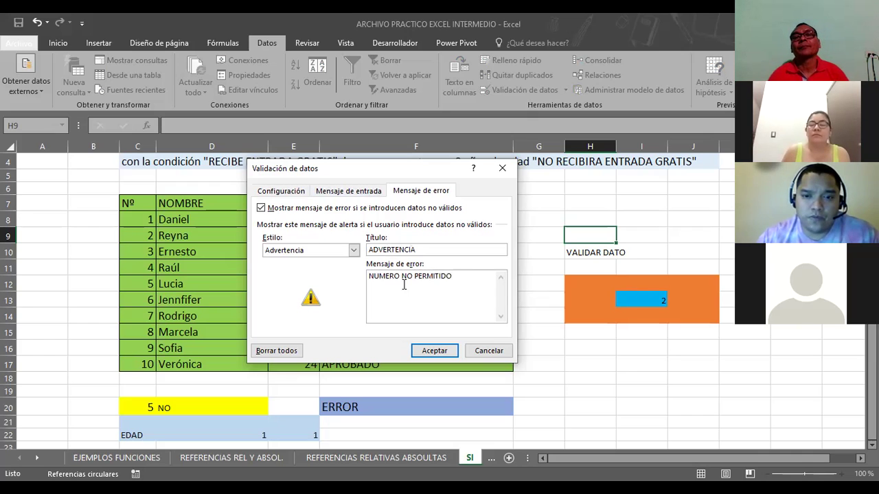
pyautogui.click(432, 351)
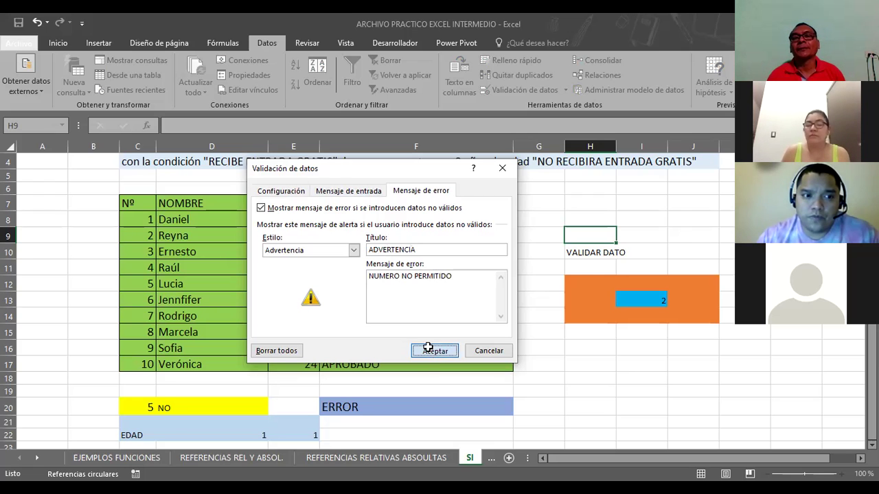
# Fill H9 with light orange and reselect it to show its OBSERVE prompt
pyautogui.click(598, 204)
pyautogui.click(588, 236)
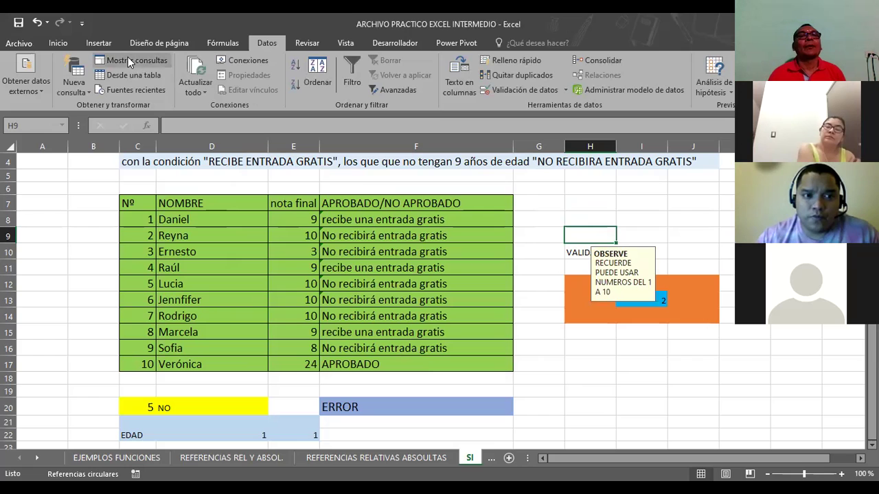
pyautogui.click(57, 43)
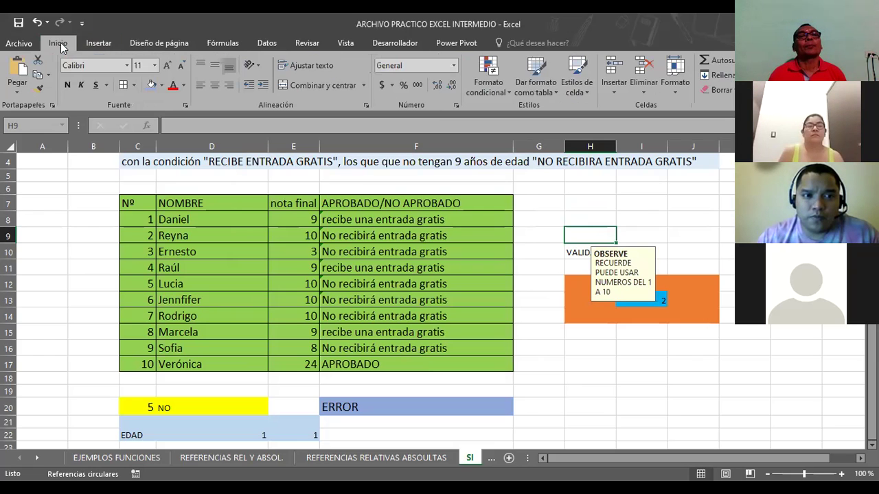
pyautogui.click(164, 86)
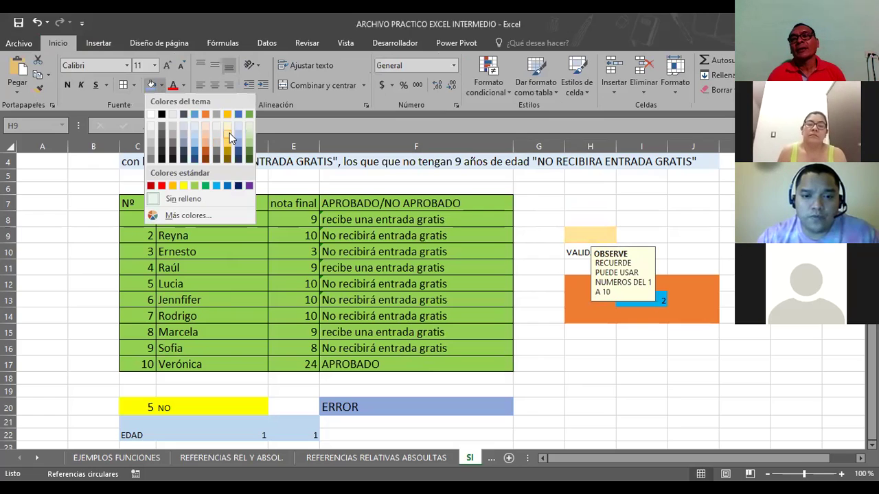
pyautogui.click(585, 198)
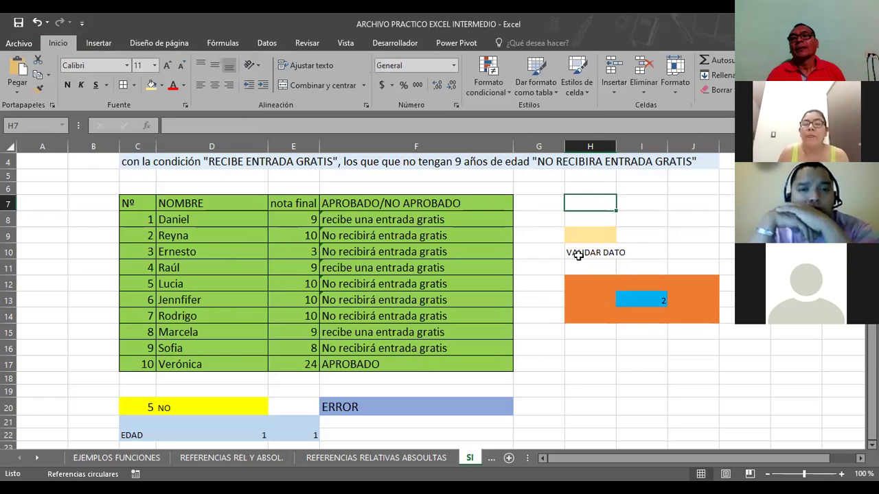
pyautogui.click(582, 253)
pyautogui.click(585, 235)
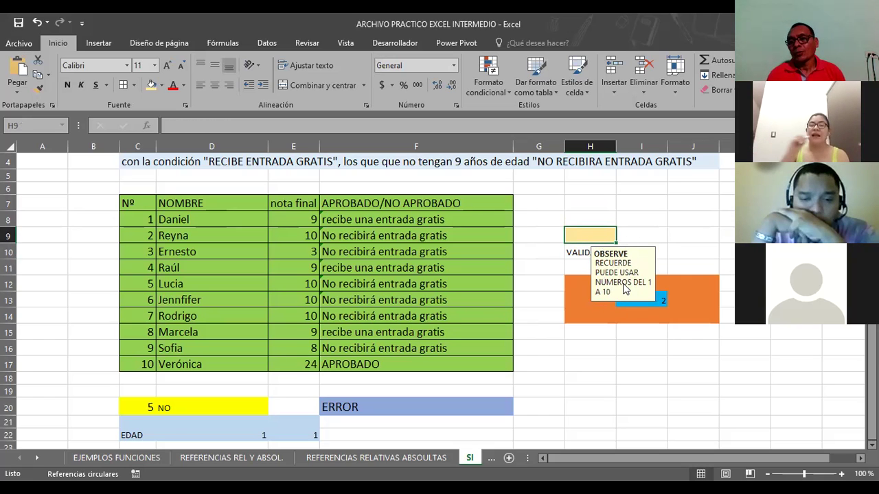
# Enter P and then UNO in H9, accepting each past the NUMERO NO PERMITIDO warning
pyautogui.click(578, 217)
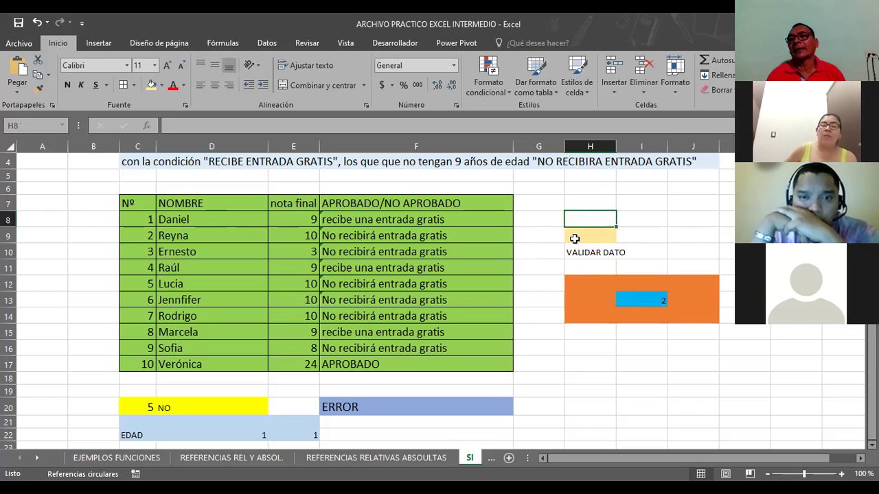
pyautogui.click(576, 239)
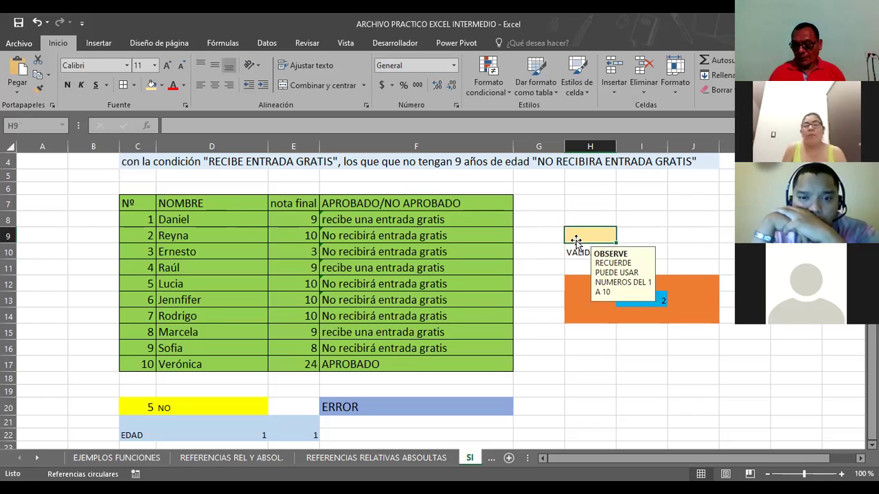
pyautogui.write('P')
pyautogui.press('Return')
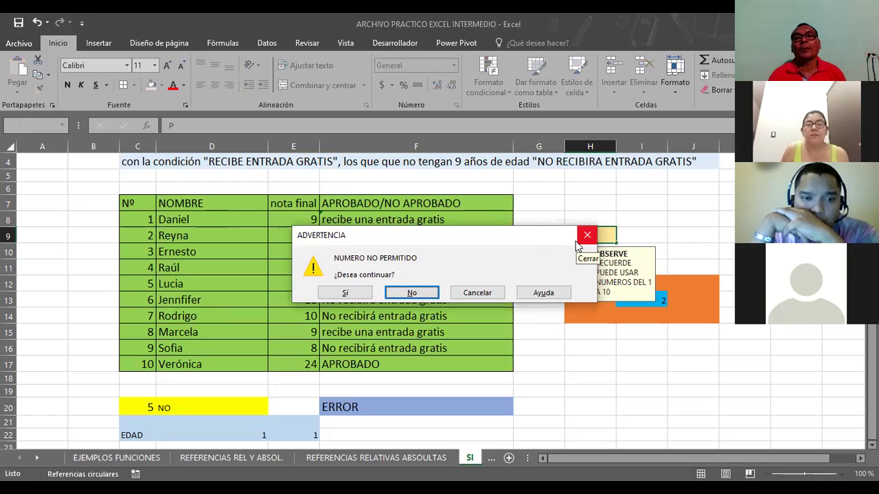
pyautogui.click(345, 293)
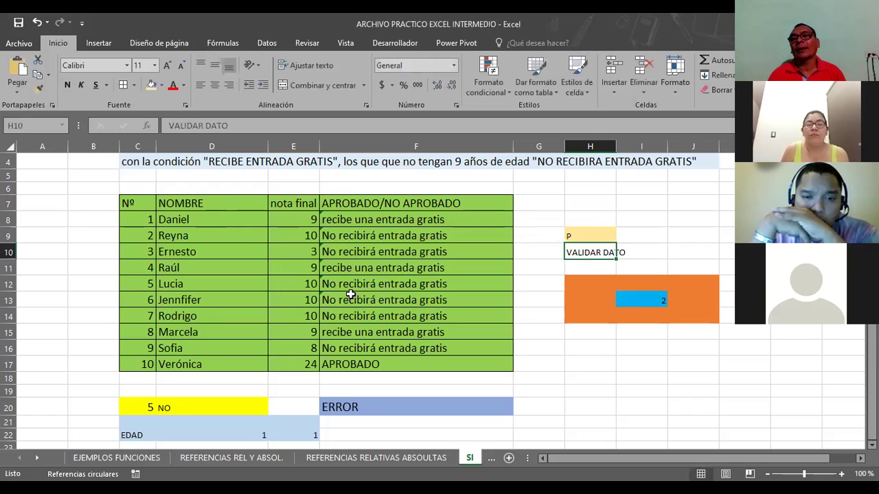
pyautogui.click(588, 237)
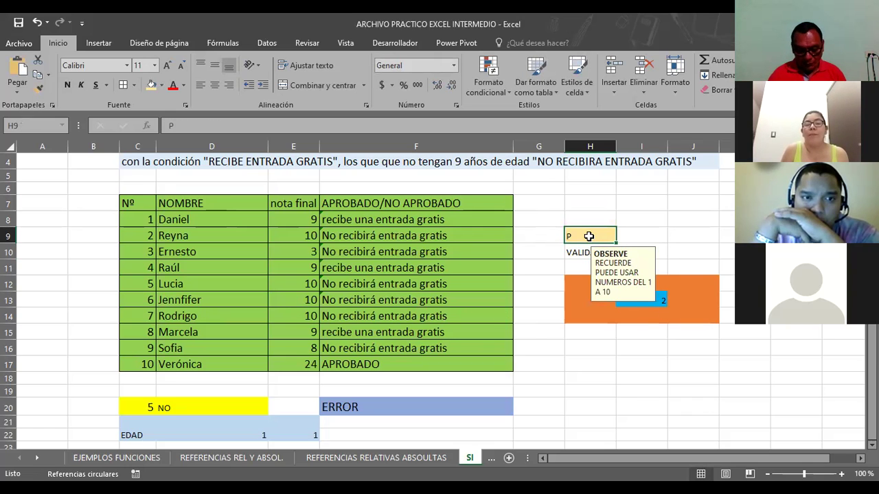
pyautogui.write('UNO')
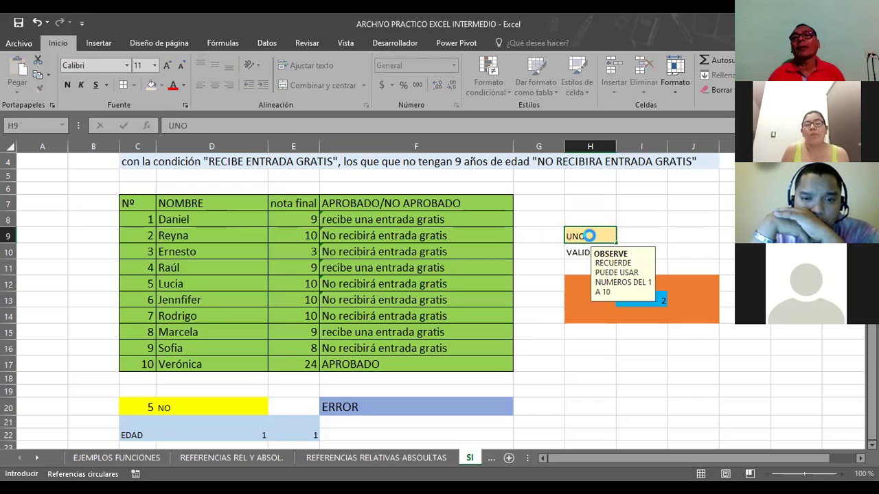
pyautogui.press('Return')
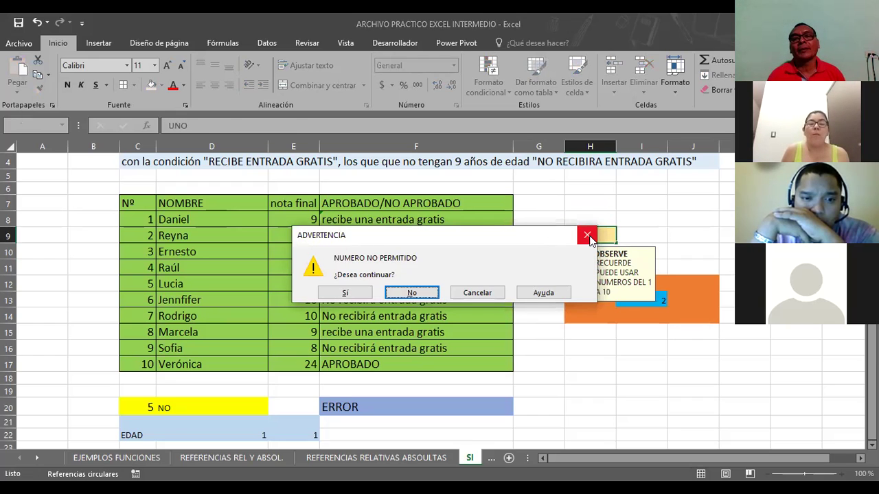
pyautogui.click(352, 293)
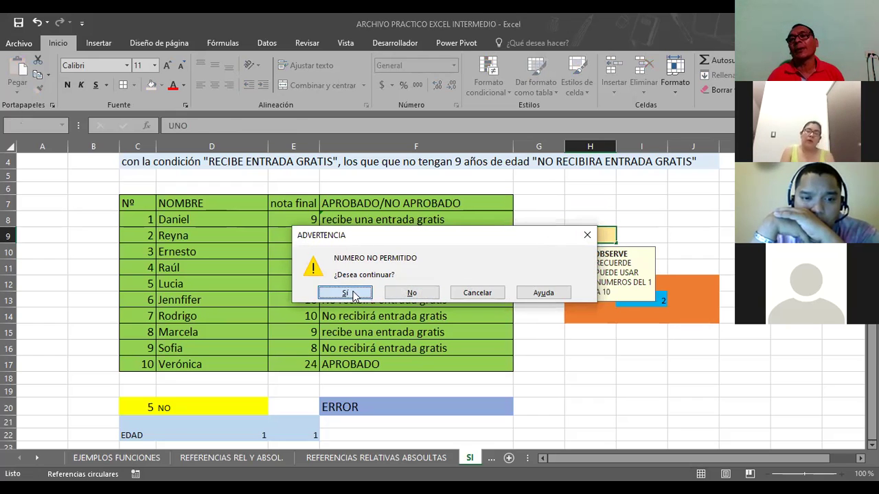
# Enter 45 in H9 and keep it despite the warning
pyautogui.press('Up')
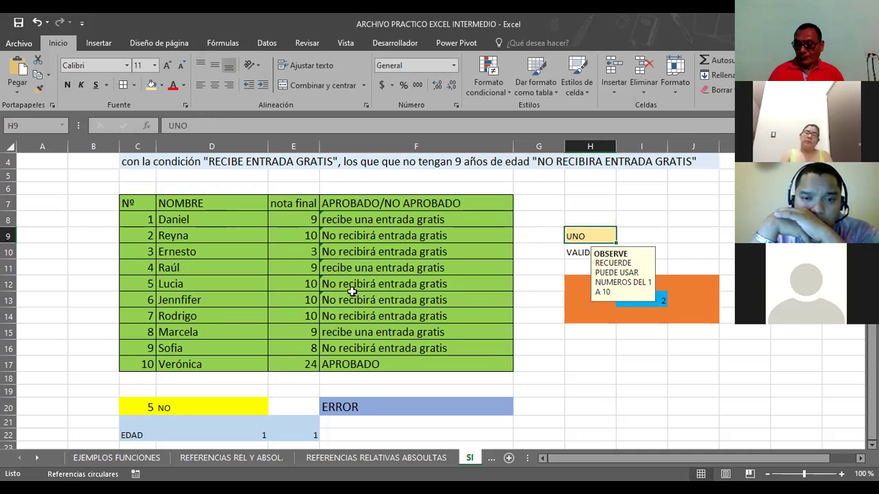
pyautogui.write('45')
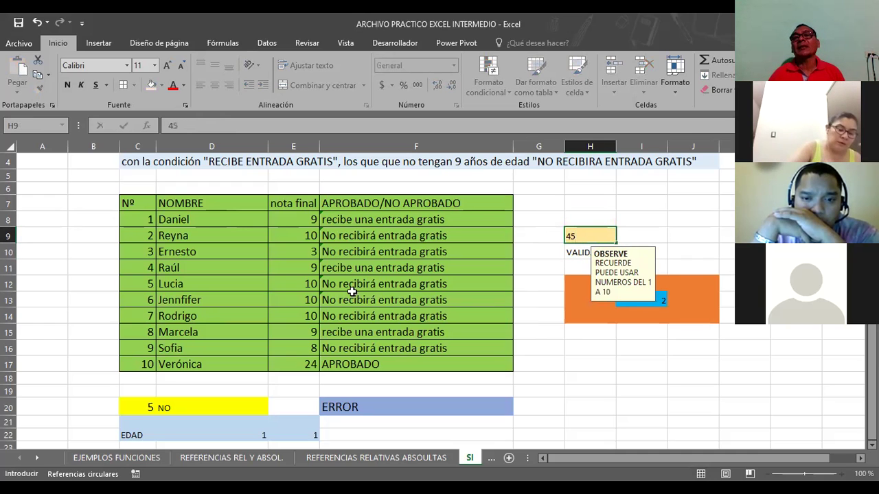
pyautogui.press('Return')
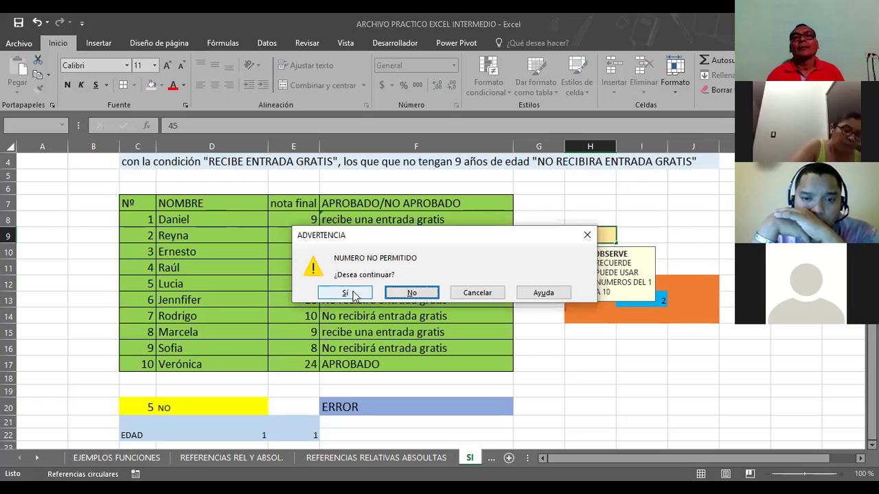
pyautogui.click(353, 296)
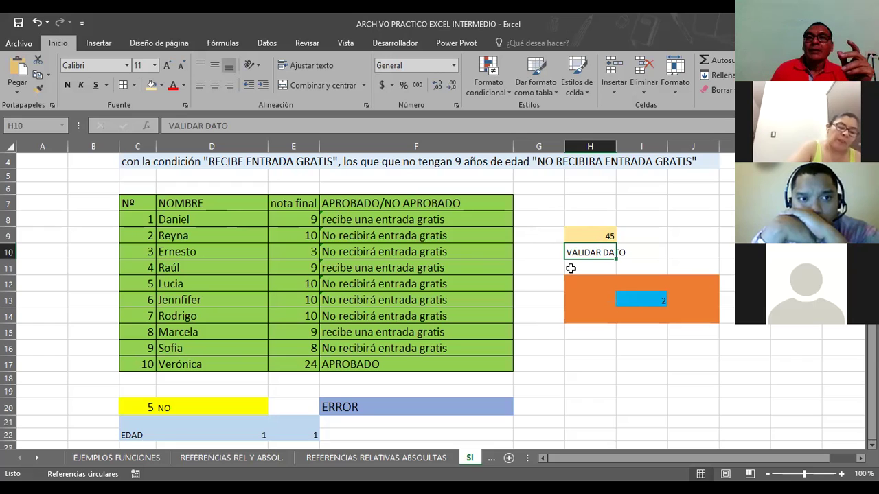
# Move between H9 and H10 to show H9's input reminder
pyautogui.press('Up')
pyautogui.press('Down')
pyautogui.press('Up')
pyautogui.press('Down')
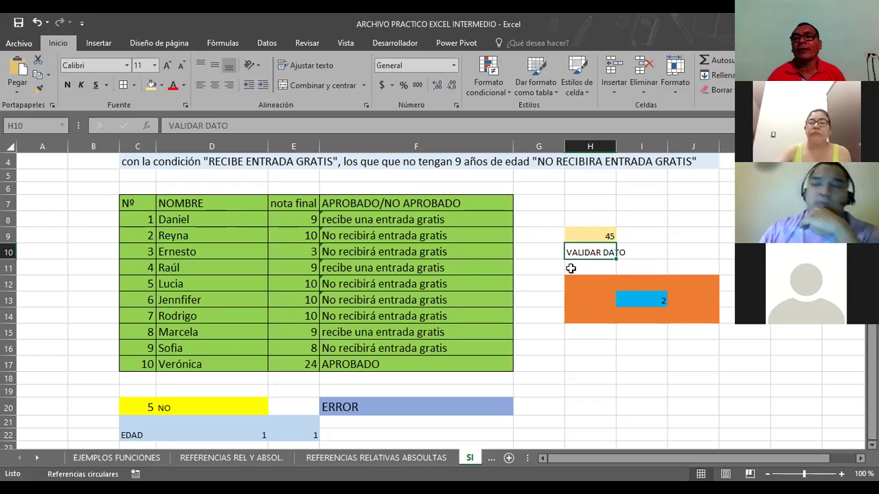
pyautogui.press('Up')
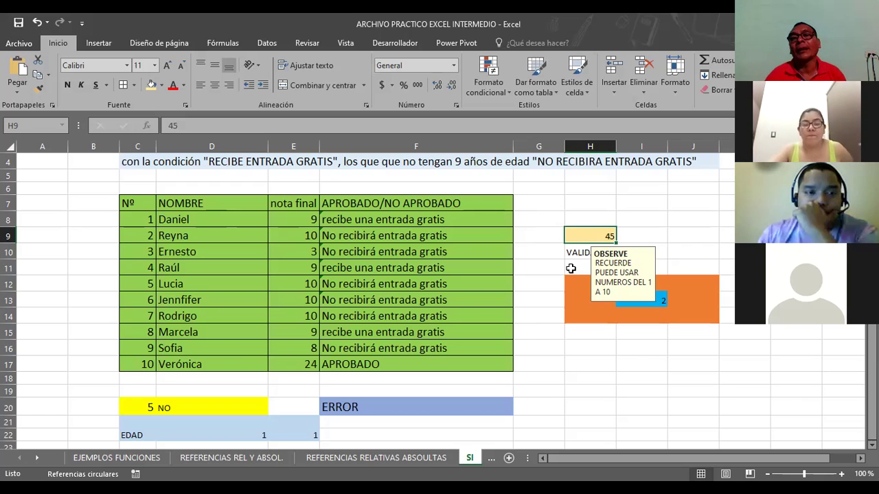
# Replace the 45 in H9 with 4, then with 6, both accepted without warning
pyautogui.press('BackSpace')
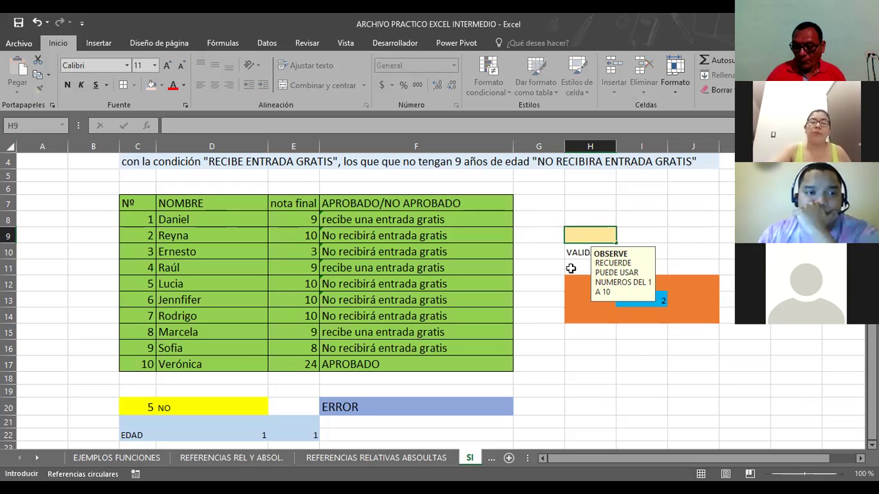
pyautogui.write('4')
pyautogui.press('Return')
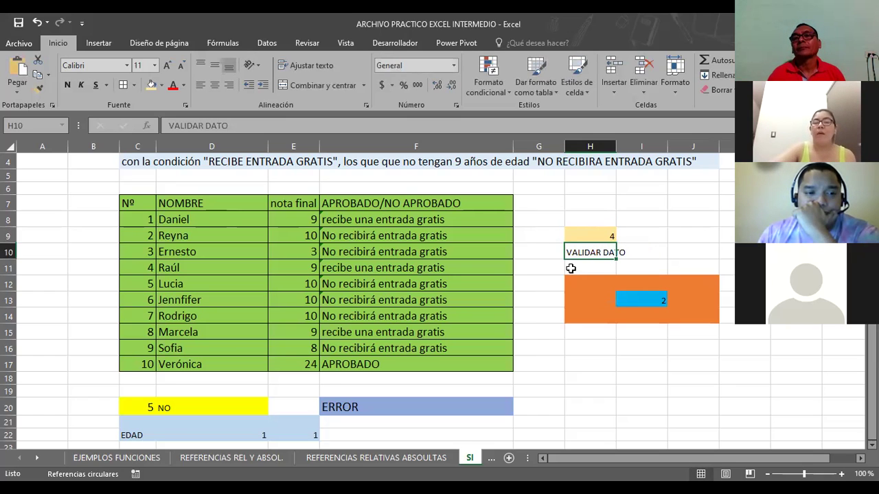
pyautogui.press('Up')
pyautogui.write('6')
pyautogui.press('Return')
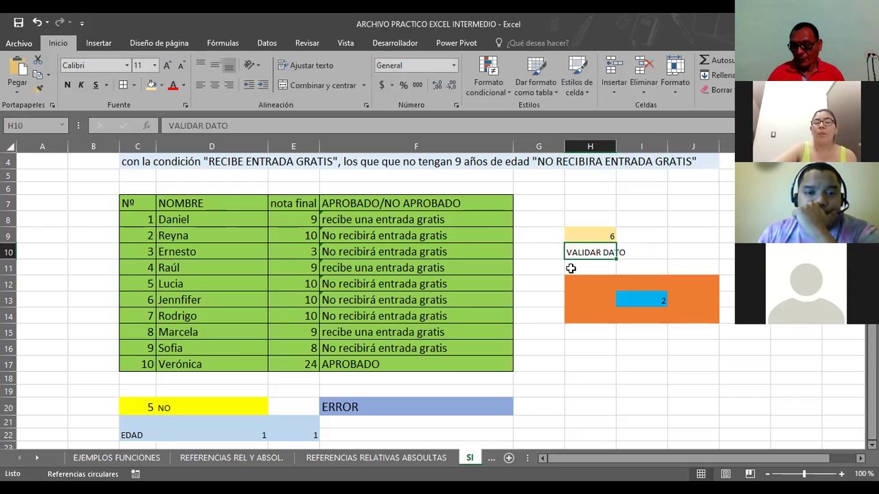
pyautogui.press('Up')
# Enter 10 in cell H9
pyautogui.write('1')
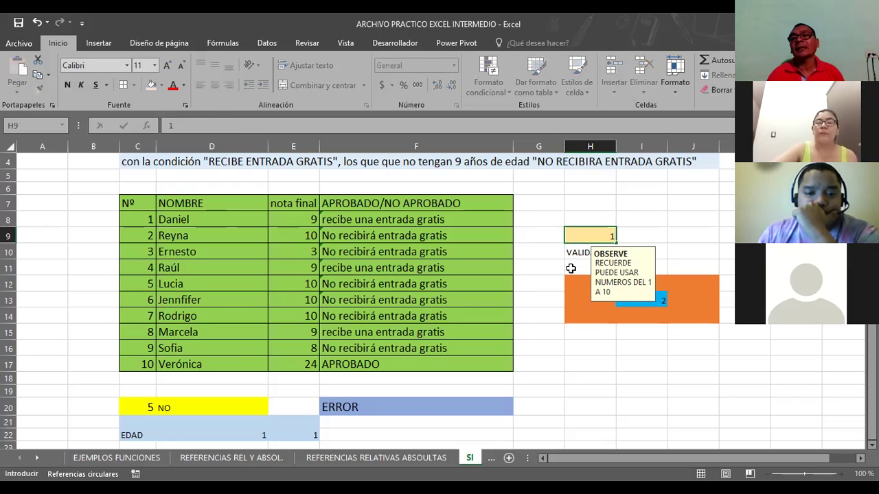
pyautogui.press('Return')
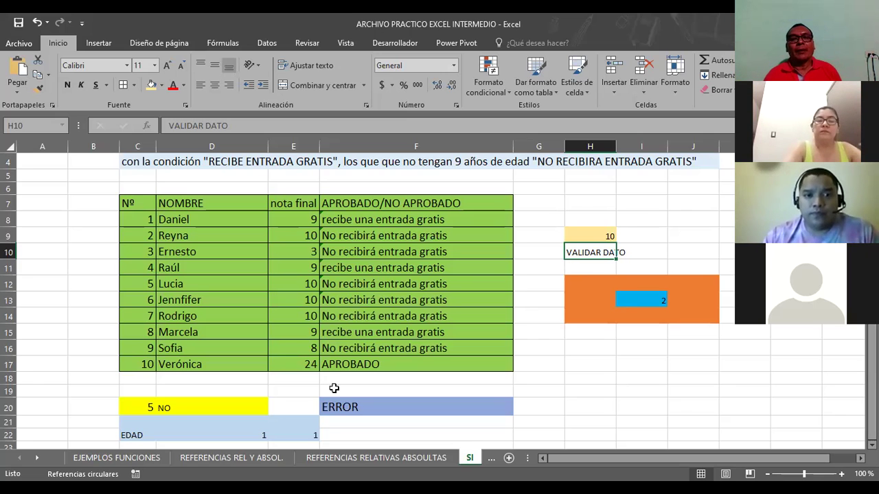
pyautogui.click(373, 286)
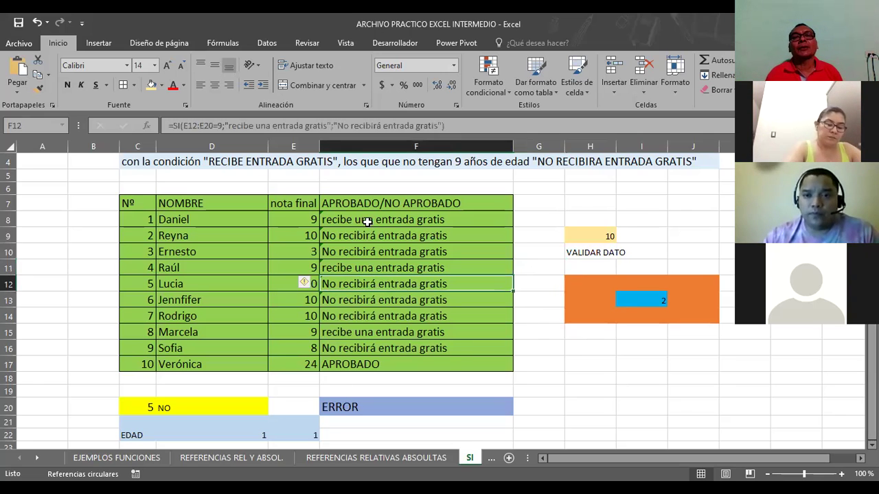
pyautogui.click(369, 219)
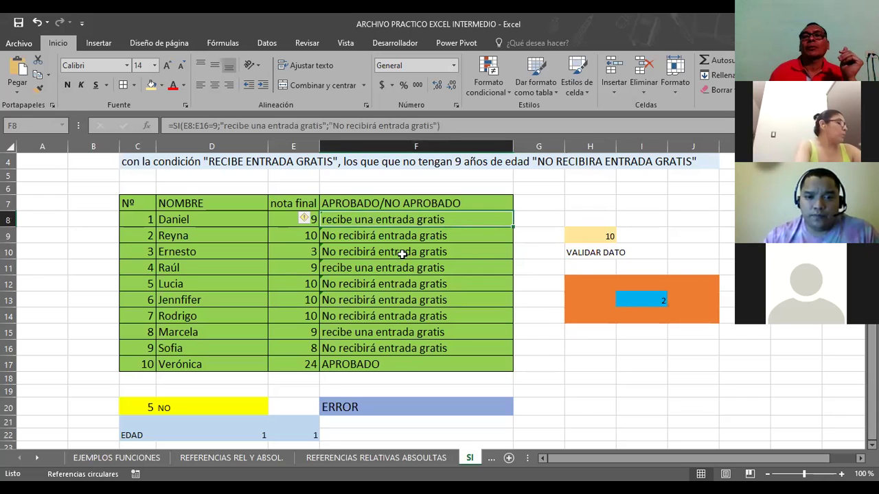
pyautogui.click(291, 216)
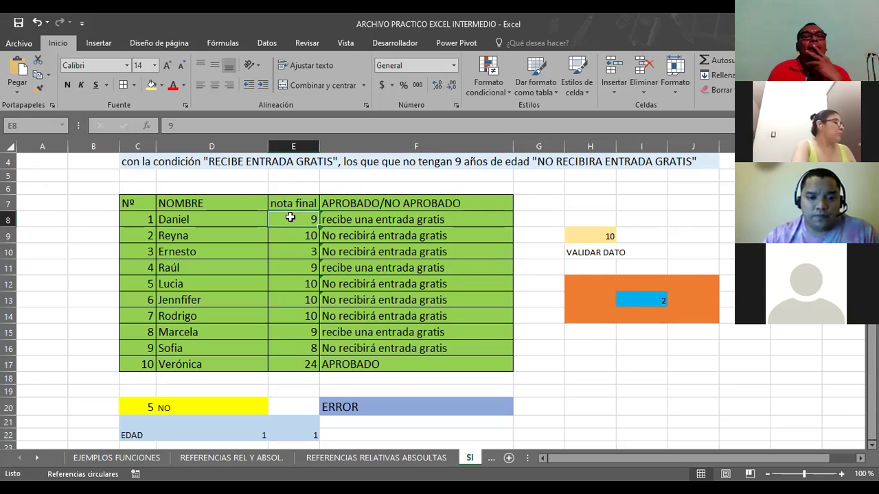
pyautogui.click(380, 222)
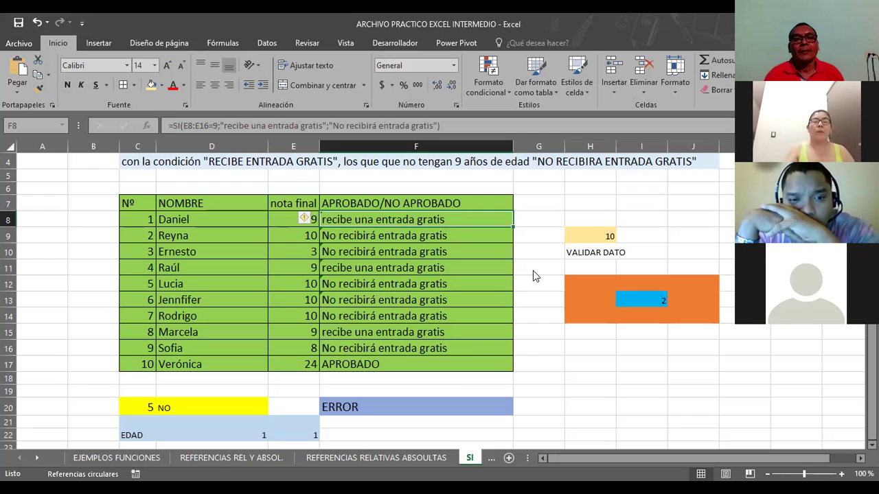
pyautogui.click(37, 458)
pyautogui.click(37, 459)
pyautogui.click(36, 459)
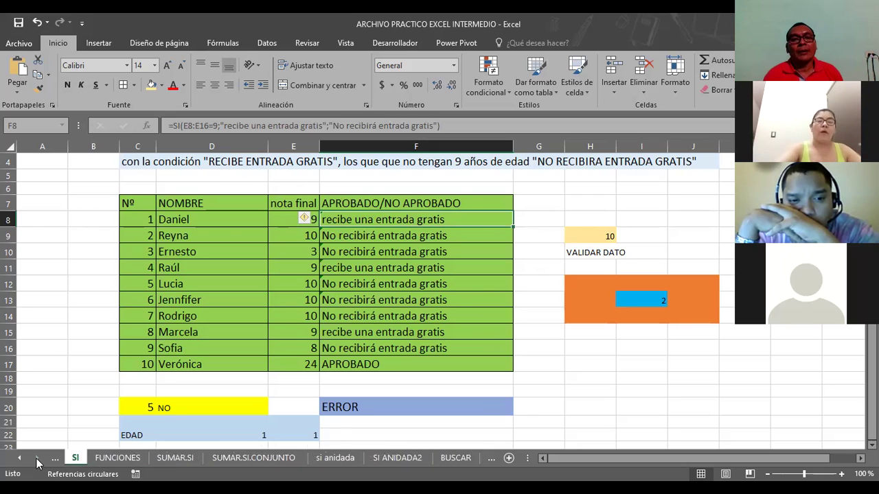
# On the FUNCIONES sheet, select M15 to view =CONTAR.SI(C15:J15;"<=10"), which returns 5
pyautogui.click(111, 459)
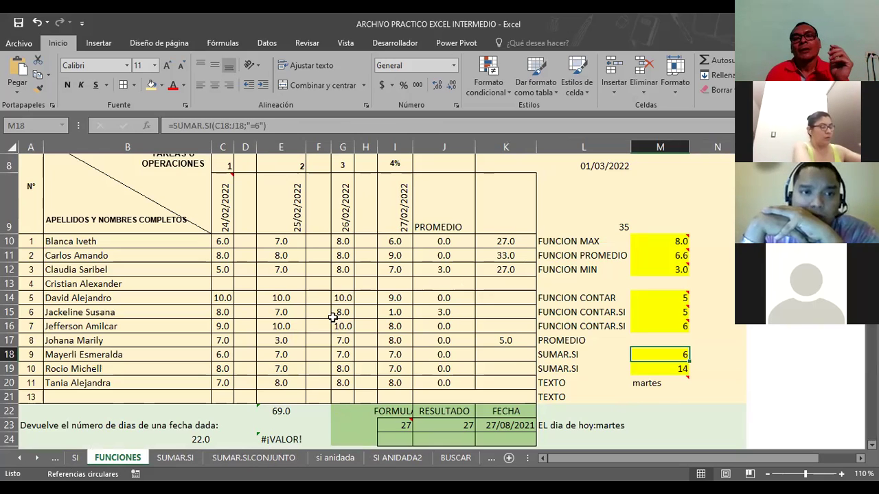
pyautogui.click(658, 314)
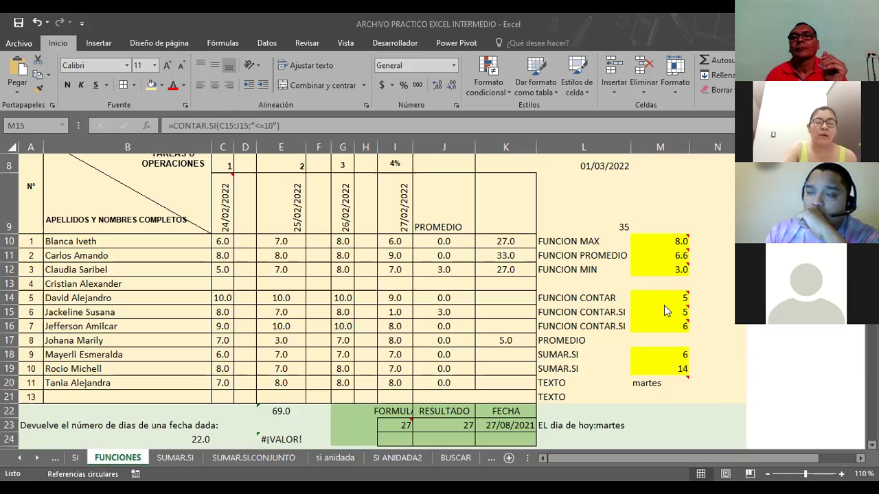
pyautogui.click(664, 308)
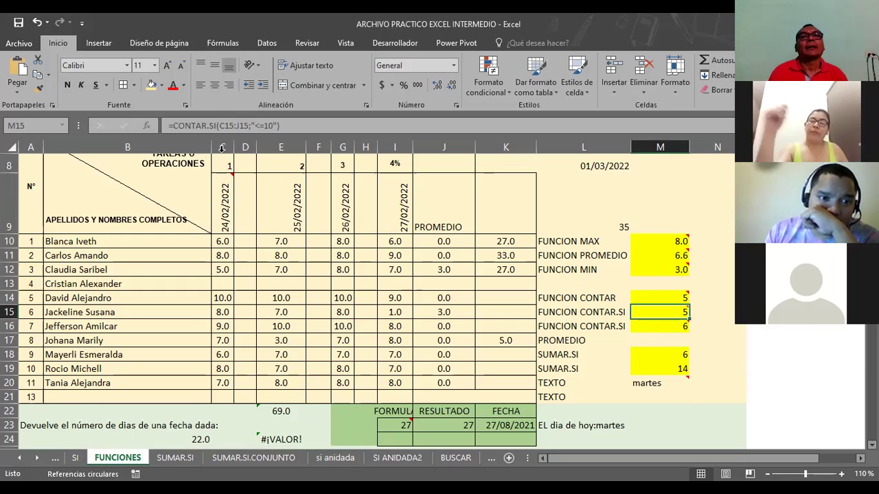
pyautogui.click(222, 242)
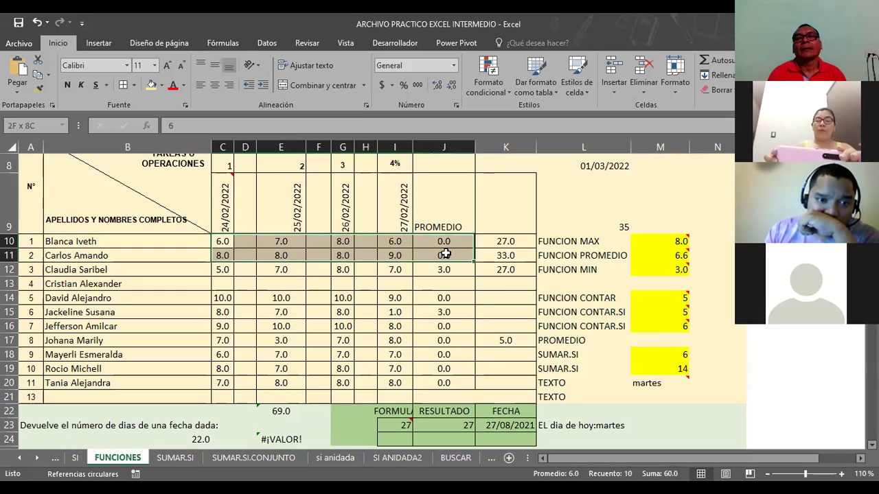
pyautogui.moveTo(222, 243)
pyautogui.mouseDown()
pyautogui.moveTo(441, 358)
pyautogui.moveTo(443, 374)
pyautogui.mouseUp()
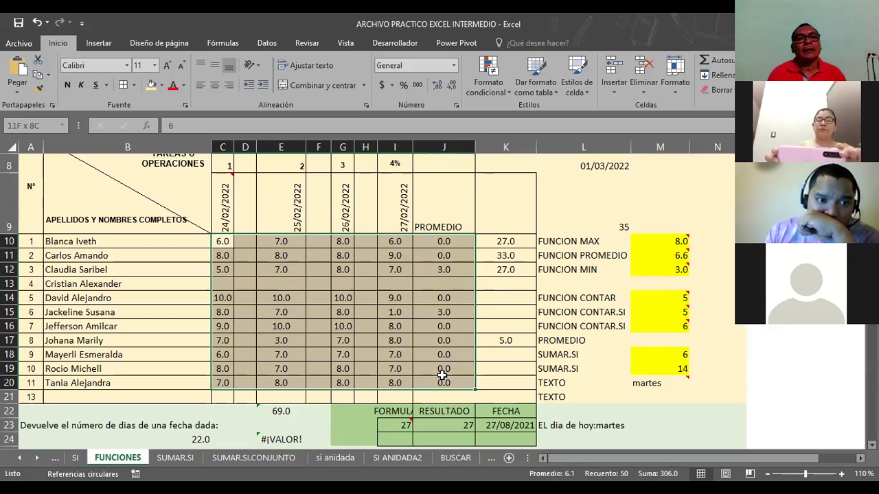
pyautogui.moveTo(443, 374); pyautogui.dragTo(440, 387)
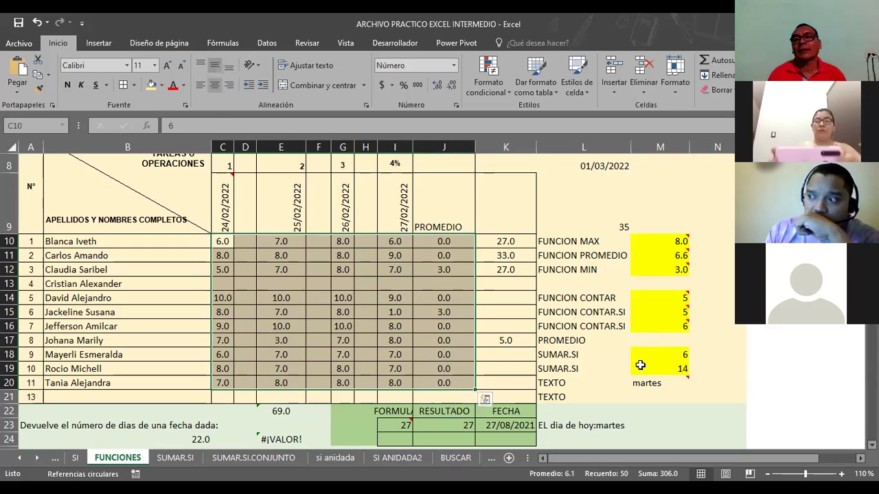
pyautogui.click(656, 327)
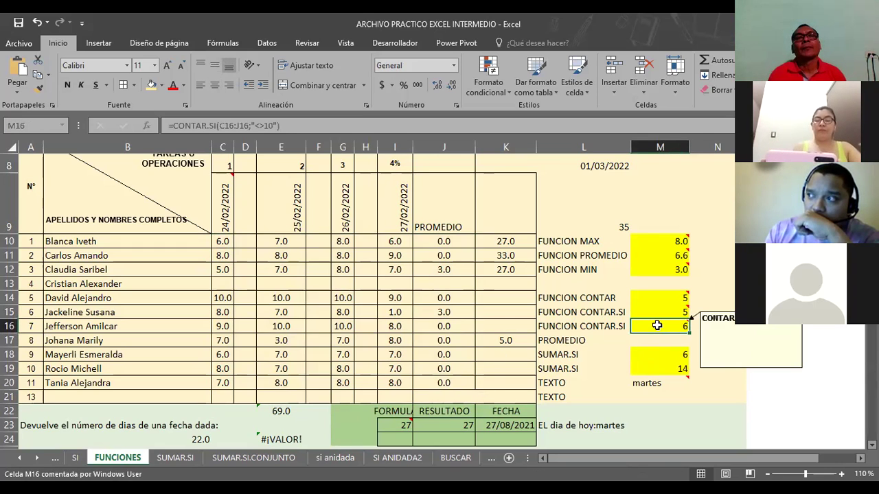
pyautogui.click(646, 313)
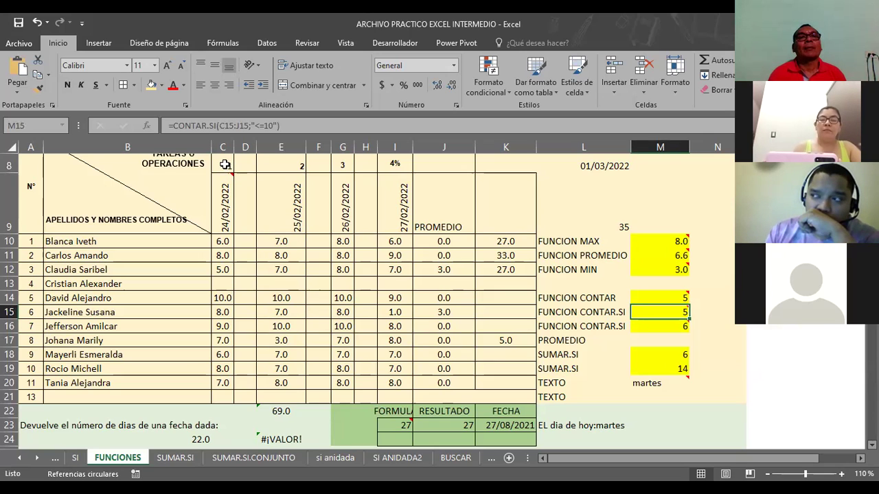
pyautogui.click(223, 244)
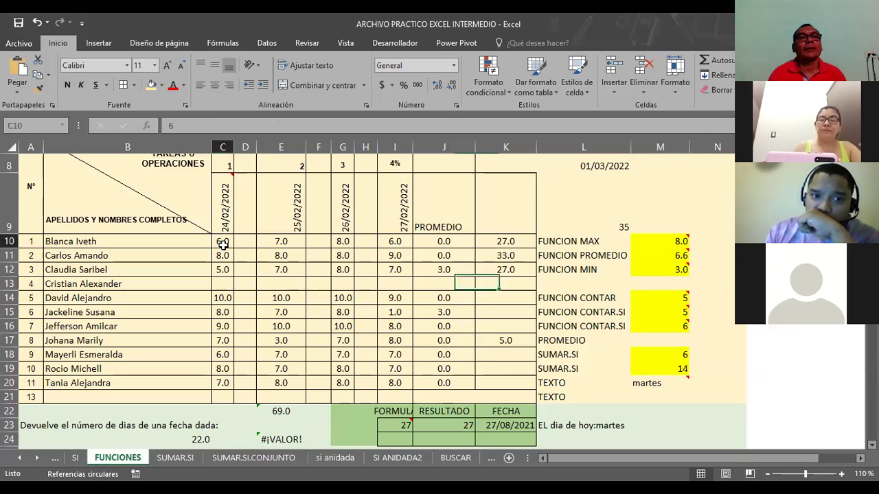
pyautogui.moveTo(223, 244); pyautogui.dragTo(484, 371)
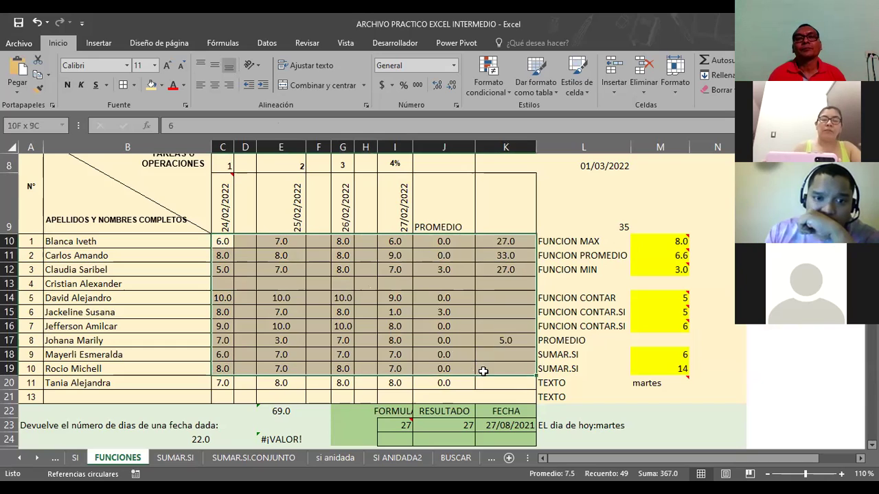
pyautogui.moveTo(483, 371); pyautogui.dragTo(438, 380)
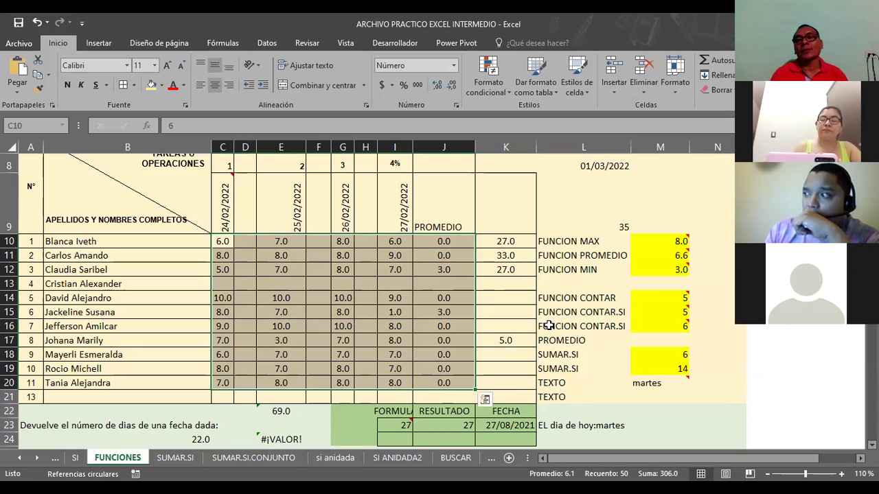
pyautogui.click(651, 309)
pyautogui.moveTo(660, 312)
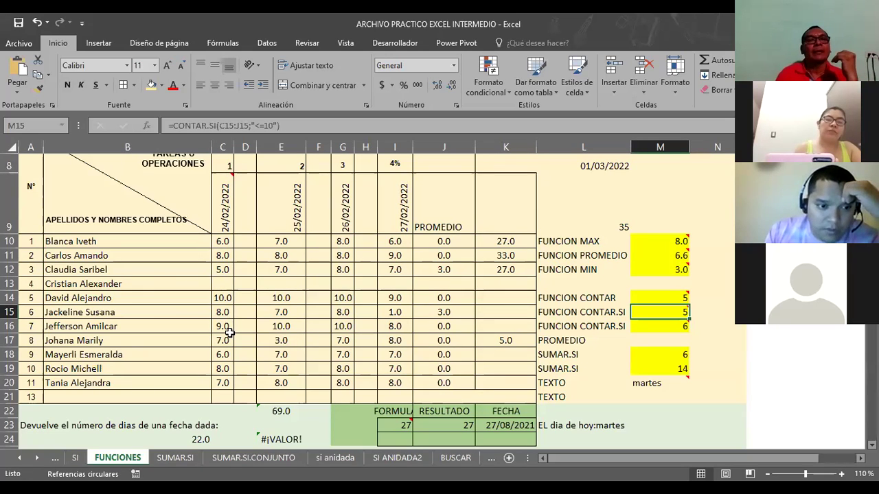
# Highlight row 15's grades from C15 to J15
pyautogui.click(223, 311)
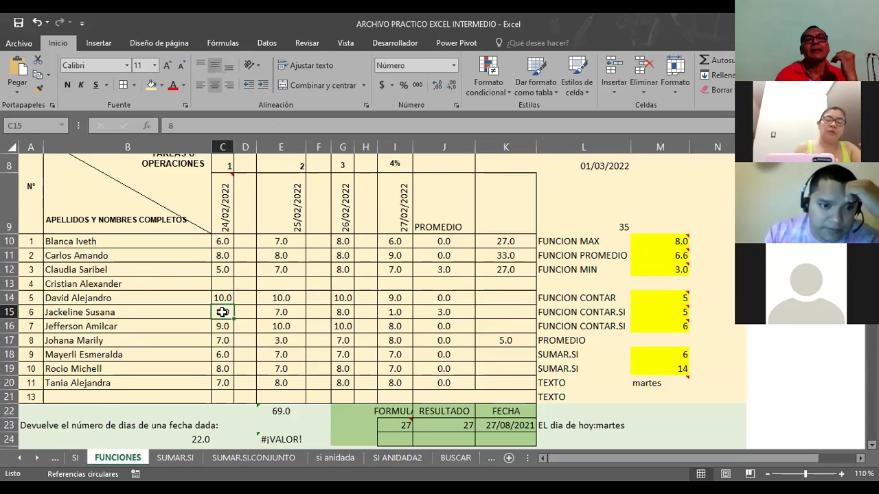
pyautogui.moveTo(222, 312); pyautogui.dragTo(447, 311)
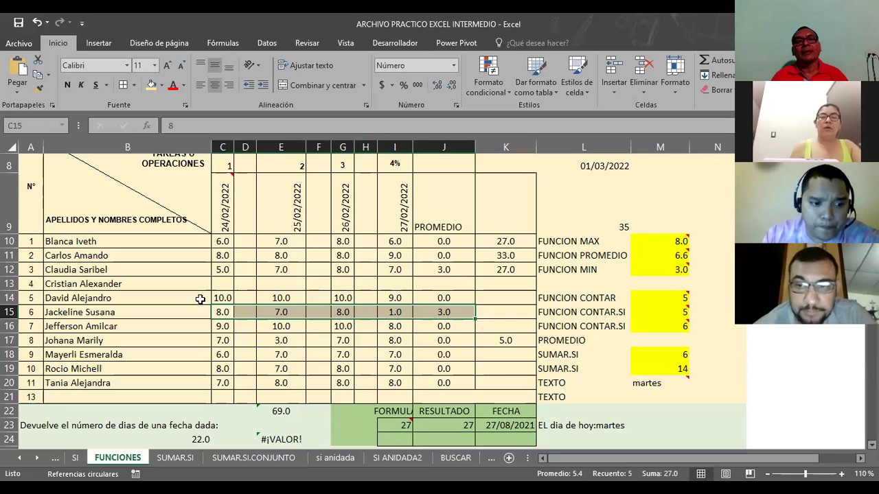
pyautogui.click(235, 312)
# Change C15's grade to 11 and move along row 15 toward M15's count of 4
pyautogui.click(221, 311)
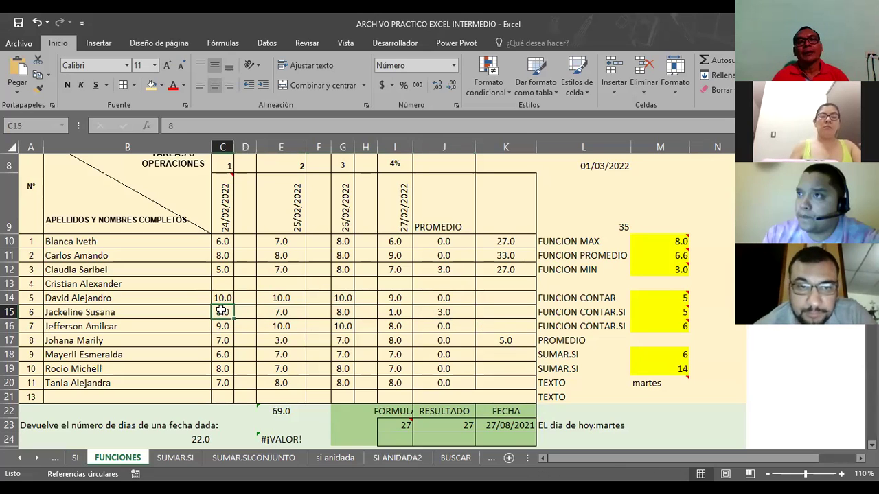
pyautogui.write('11')
pyautogui.press('Return')
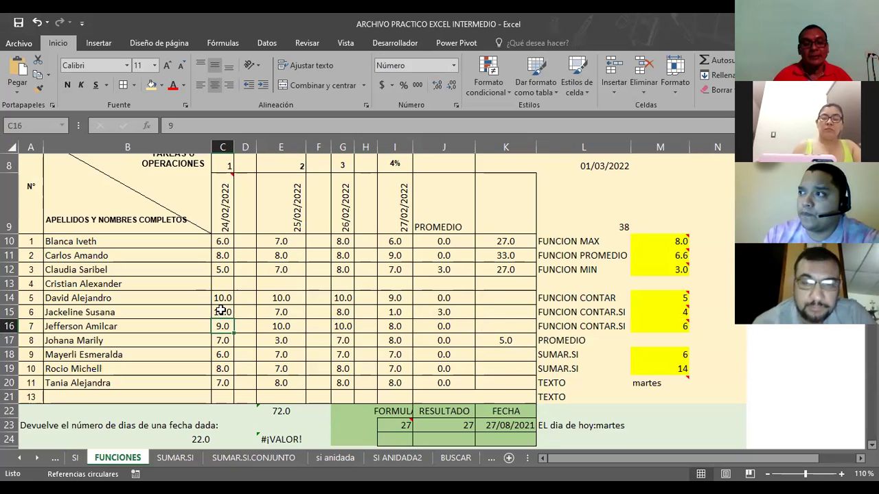
pyautogui.press('Up')
pyautogui.press('Right')
pyautogui.press('Right')
pyautogui.press('Right')
pyautogui.press('Right')
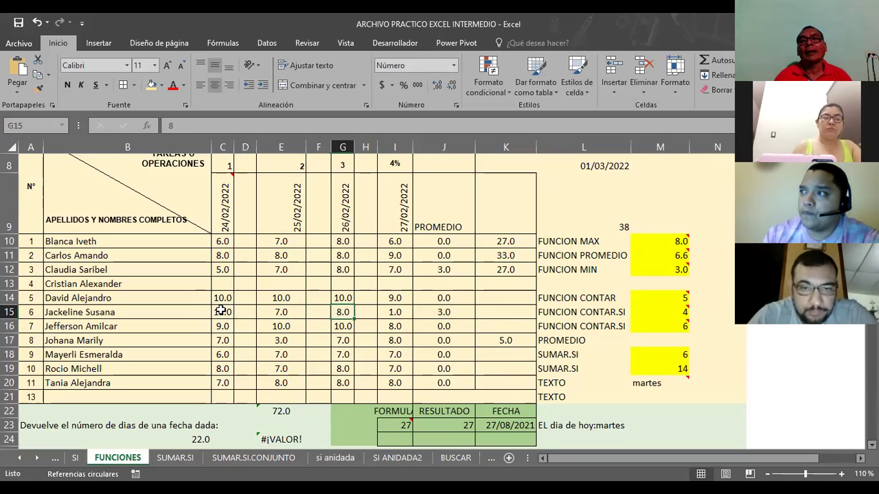
pyautogui.press('Right')
pyautogui.press('Right')
pyautogui.press('Right')
pyautogui.press('Right')
pyautogui.press('Right')
pyautogui.press('Left')
pyautogui.press('Left')
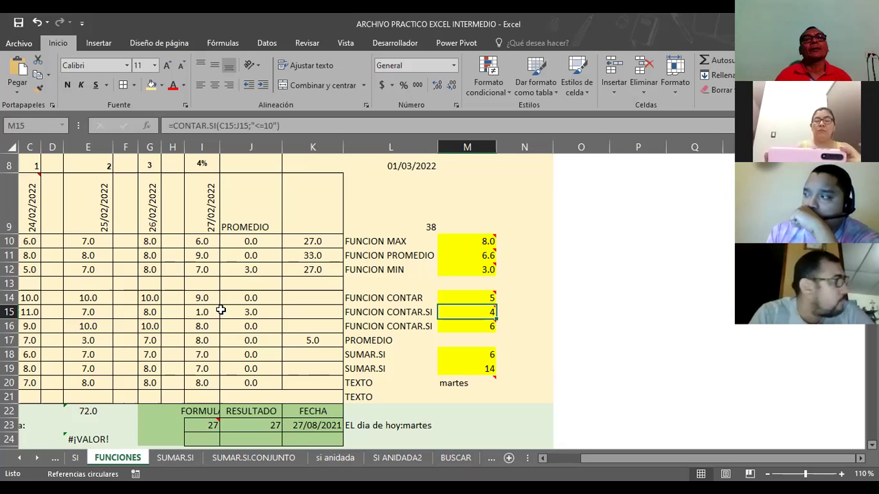
pyautogui.press('Left')
pyautogui.press('Left')
pyautogui.press('Left')
pyautogui.press('Left')
pyautogui.press('Left')
pyautogui.press('Left')
pyautogui.press('Left')
pyautogui.press('Left')
pyautogui.press('Left')
pyautogui.press('Left')
pyautogui.press('Left')
pyautogui.press('Right')
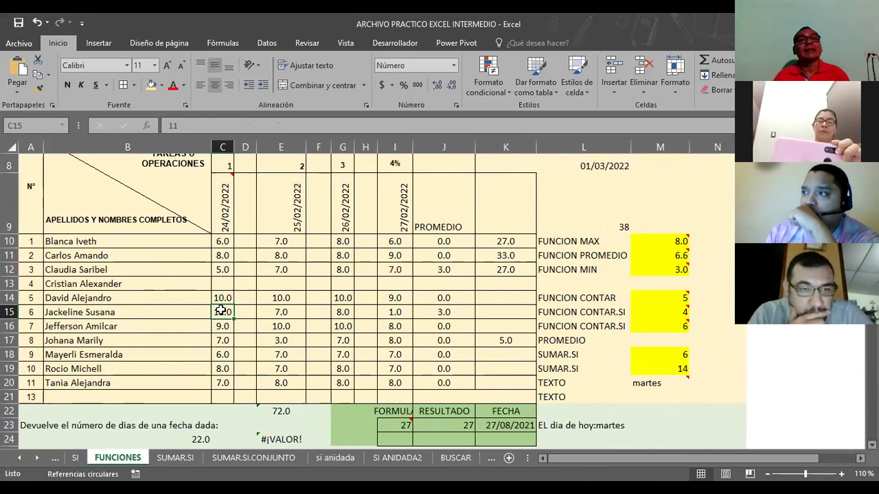
pyautogui.hotkey('shift', 'Right')
pyautogui.hotkey('shift', 'Right')
pyautogui.hotkey('shift', 'Right')
pyautogui.hotkey('shift', 'Right')
pyautogui.hotkey('shift', 'Right')
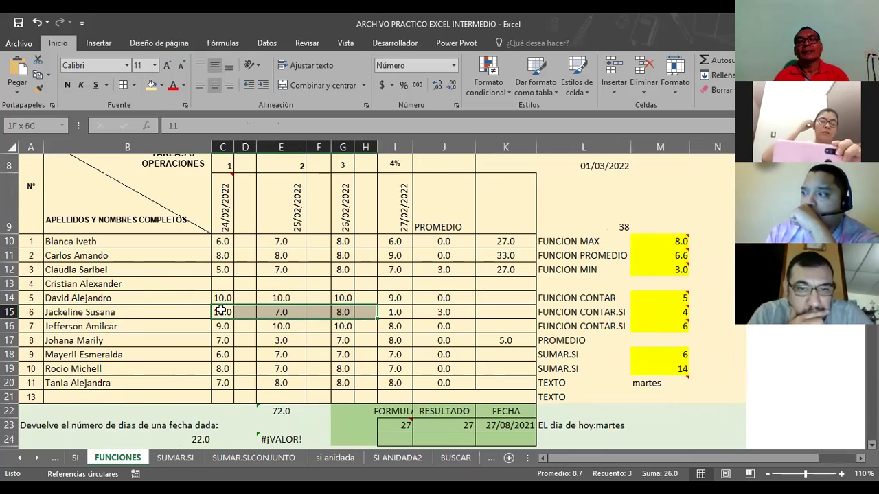
pyautogui.hotkey('shift', 'Right')
pyautogui.hotkey('shift', 'Right')
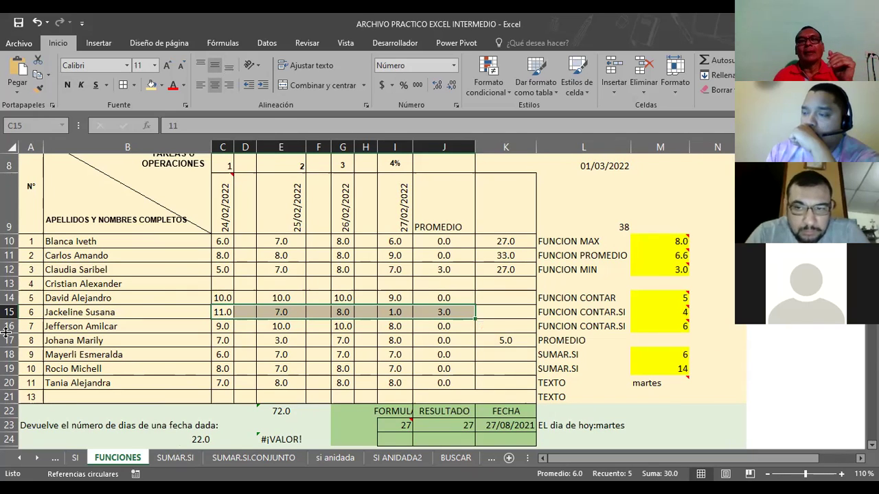
pyautogui.click(510, 313)
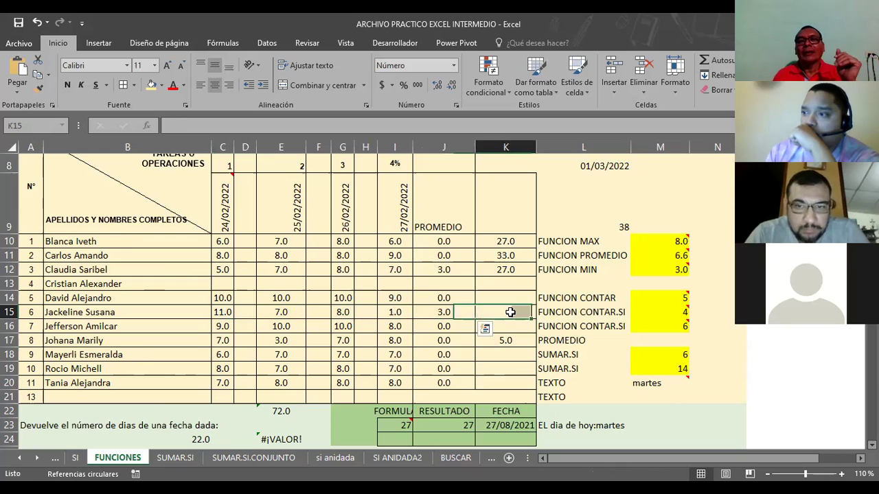
pyautogui.click(646, 311)
pyautogui.moveTo(660, 312)
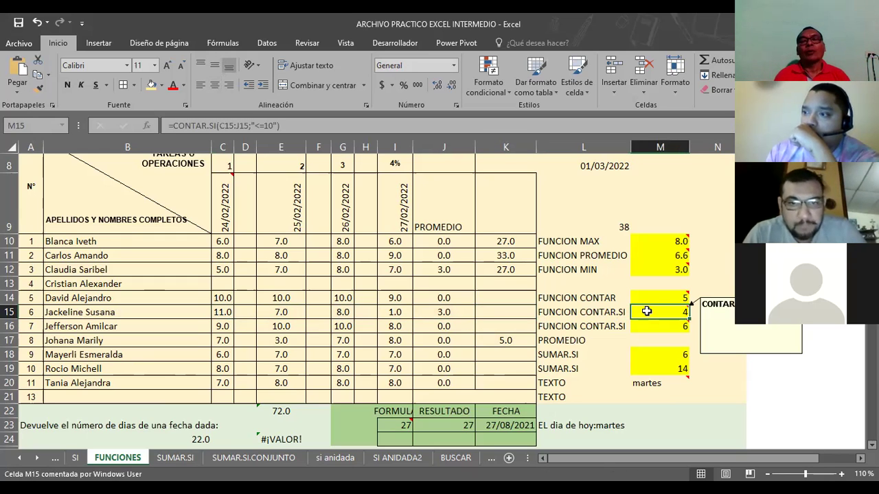
# Fill C15:K15 and then L15:M15 with blue
pyautogui.moveTo(221, 312); pyautogui.dragTo(506, 312)
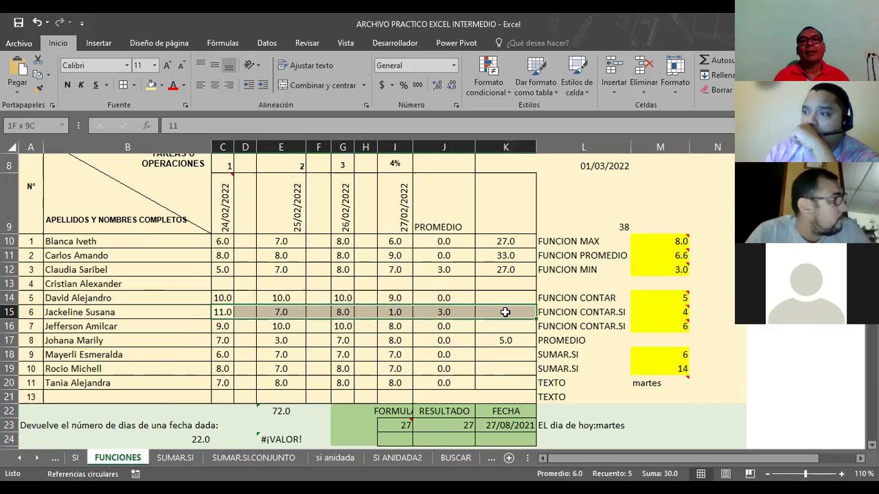
pyautogui.click(161, 85)
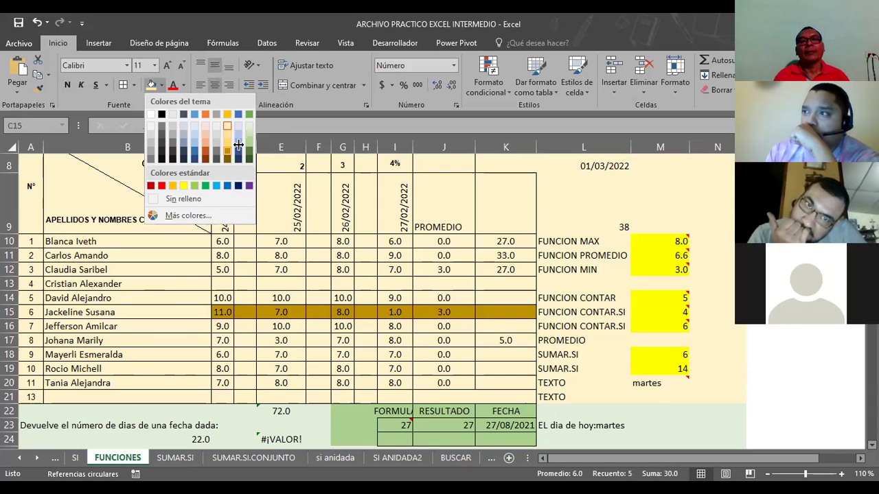
pyautogui.click(238, 144)
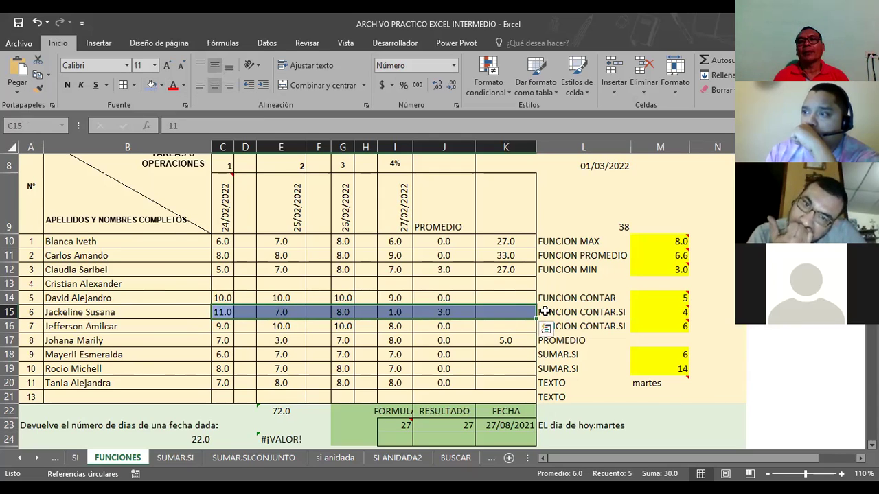
pyautogui.moveTo(545, 312); pyautogui.dragTo(659, 312)
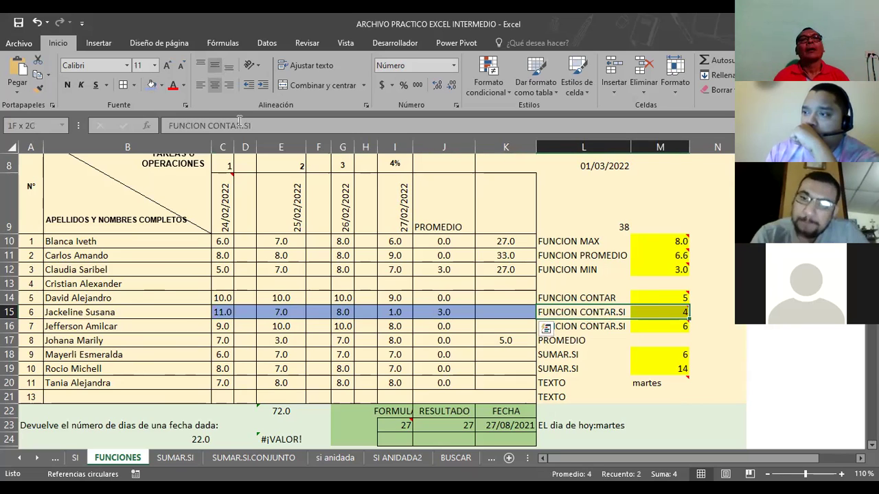
pyautogui.click(152, 85)
pyautogui.click(444, 354)
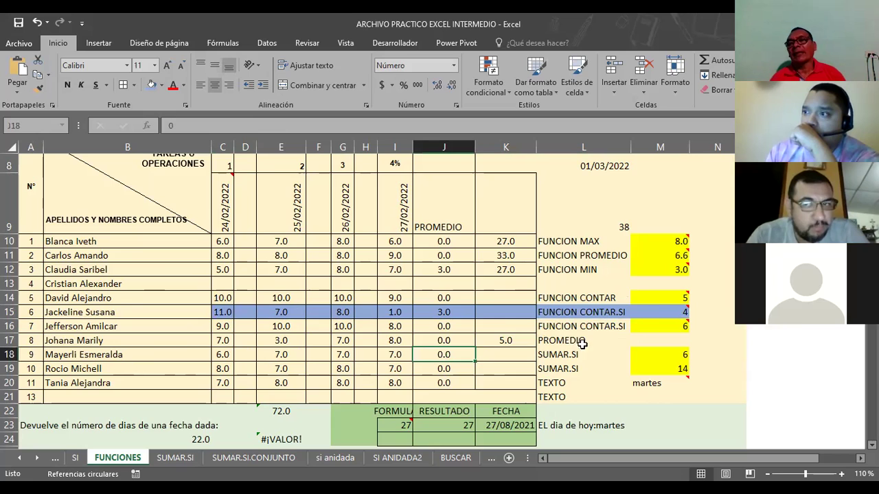
pyautogui.click(653, 313)
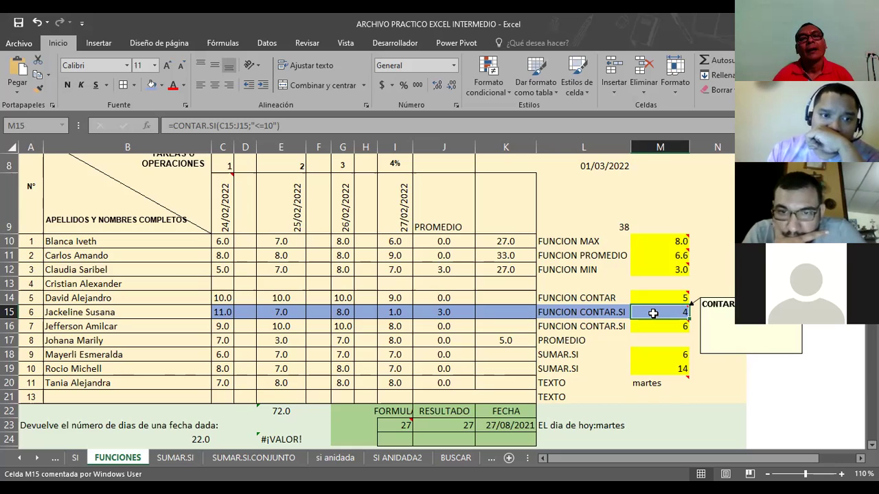
pyautogui.press('Left')
pyautogui.press('Left')
pyautogui.press('Left')
pyautogui.press('Left')
pyautogui.press('Left')
pyautogui.press('Left')
pyautogui.press('Left')
pyautogui.press('Left')
pyautogui.press('Left')
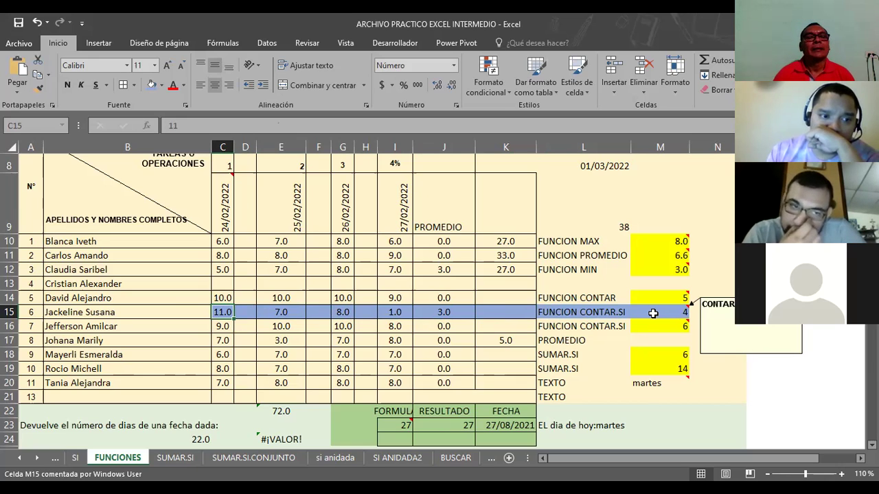
pyautogui.press('Right')
pyautogui.press('Right')
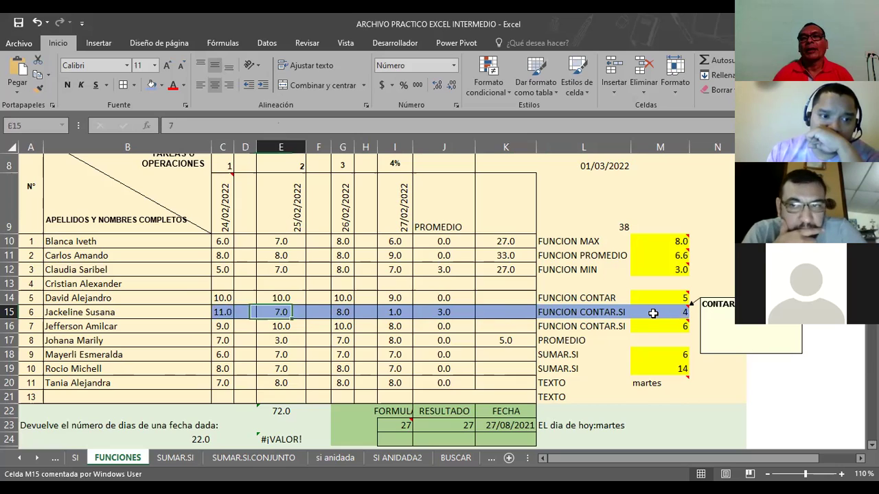
pyautogui.press('Right')
pyautogui.press('Right')
pyautogui.press('Right')
pyautogui.press('Right')
pyautogui.press('Right')
pyautogui.press('Right')
pyautogui.press('Right')
pyautogui.press('Right')
pyautogui.click(653, 313)
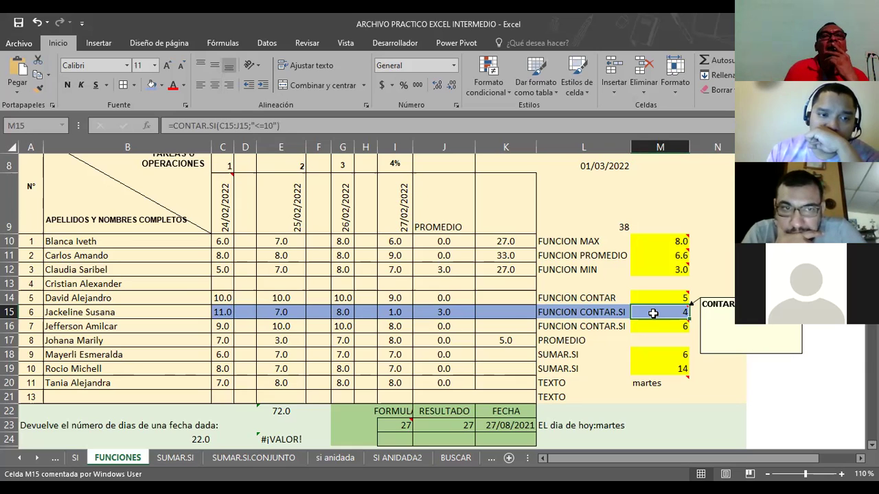
pyautogui.press('Left')
pyautogui.press('Left')
pyautogui.press('Left')
pyautogui.press('Left')
pyautogui.press('Left')
pyautogui.press('Left')
pyautogui.press('Left')
pyautogui.press('Left')
pyautogui.press('Left')
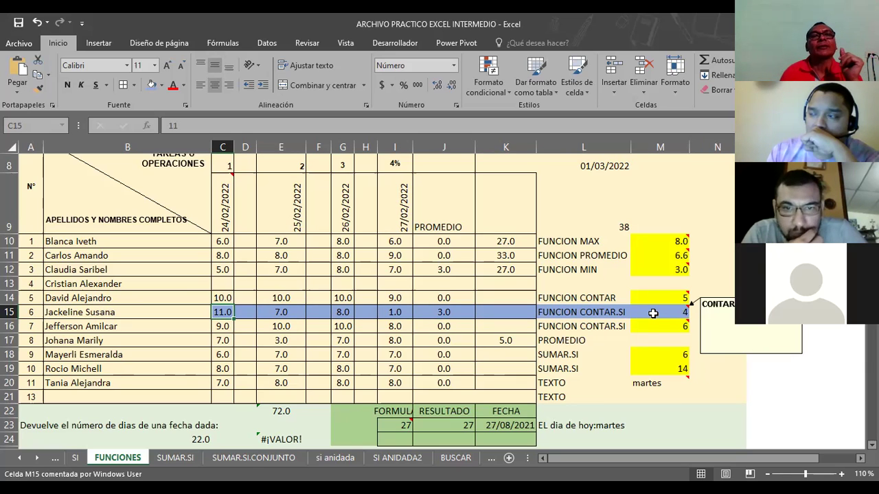
pyautogui.click(666, 313)
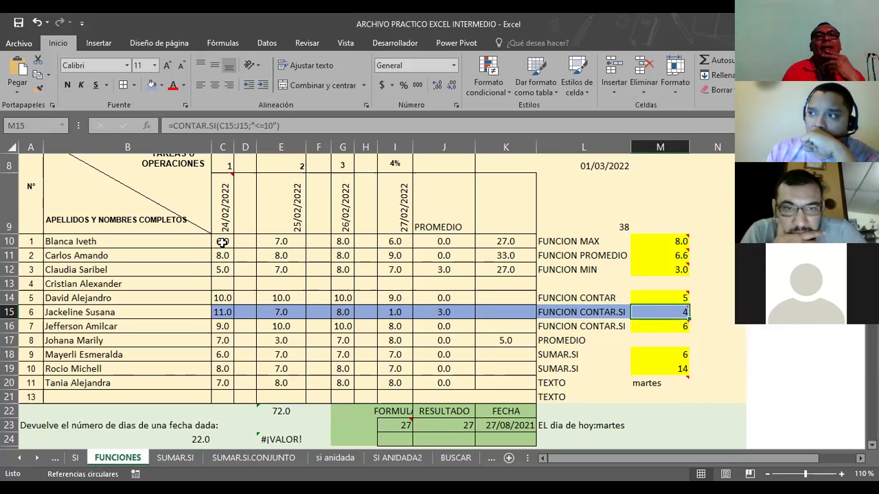
pyautogui.moveTo(222, 242); pyautogui.dragTo(510, 389)
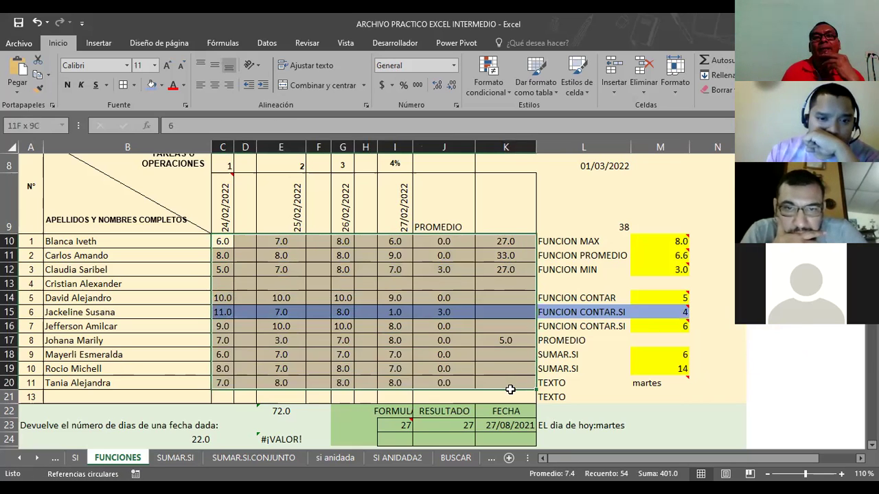
pyautogui.moveTo(511, 390); pyautogui.dragTo(511, 389)
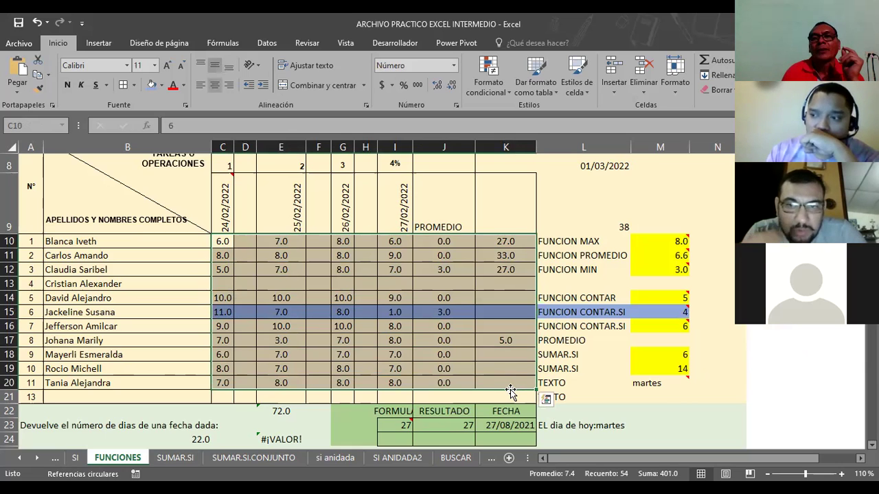
pyautogui.click(309, 330)
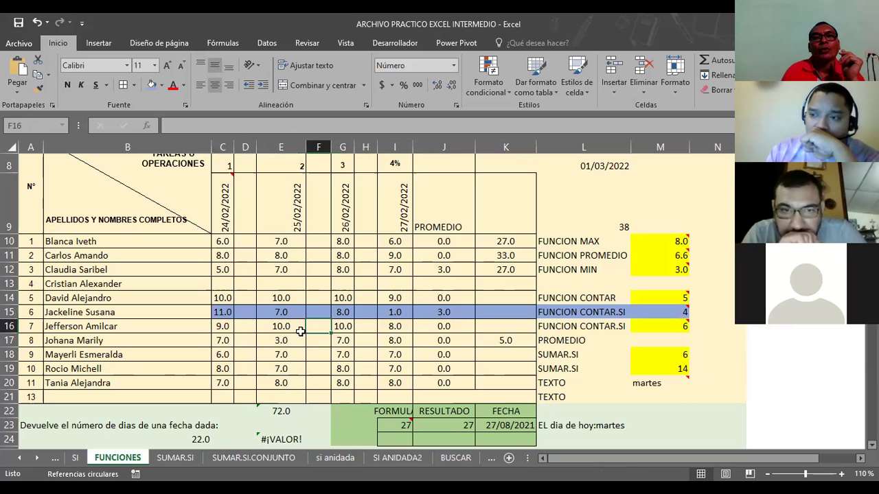
pyautogui.click(218, 312)
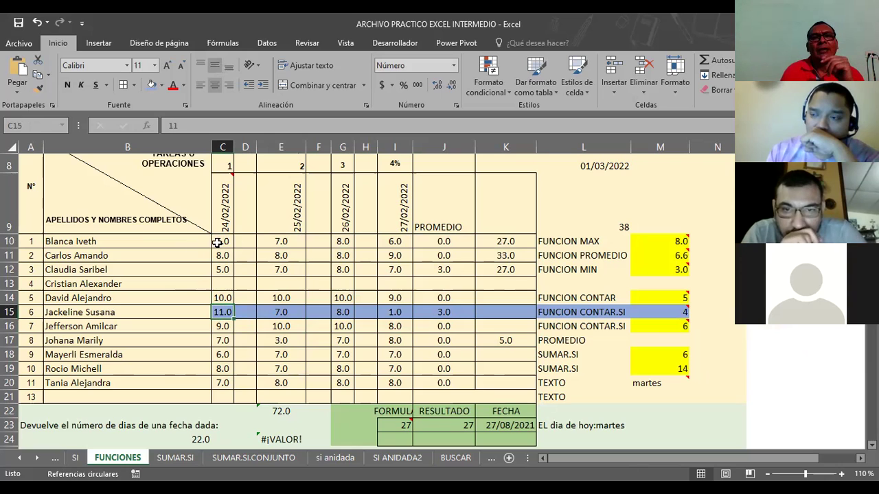
pyautogui.moveTo(217, 244); pyautogui.dragTo(506, 375)
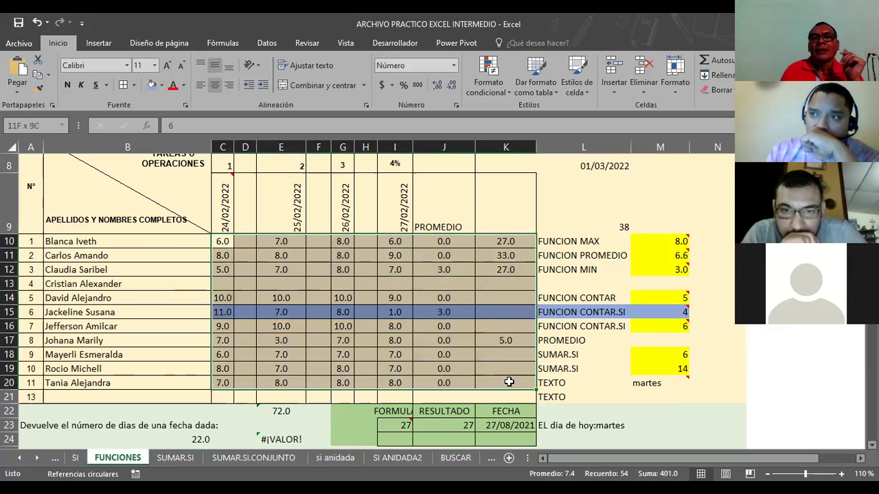
# Below the REDONDEO results, enter 434 in B29 and 545 in C29
pyautogui.scroll(-1, 337, 254)
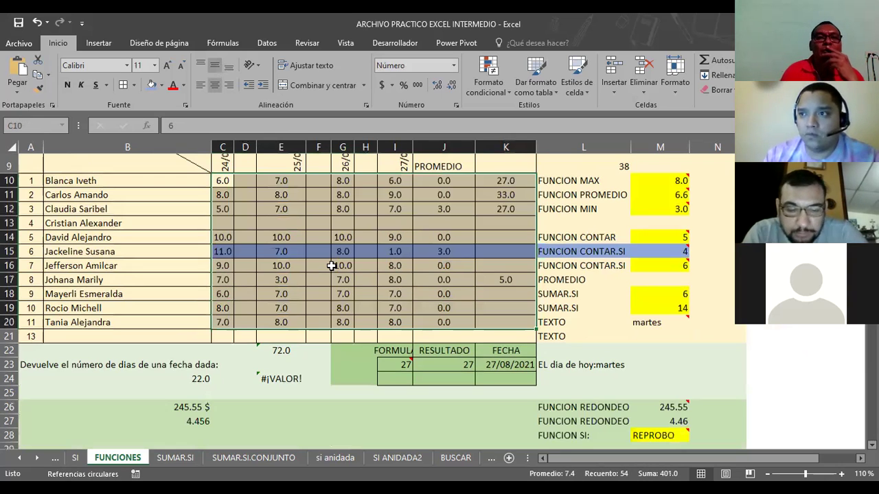
pyautogui.scroll(-5, 336, 266)
pyautogui.click(162, 276)
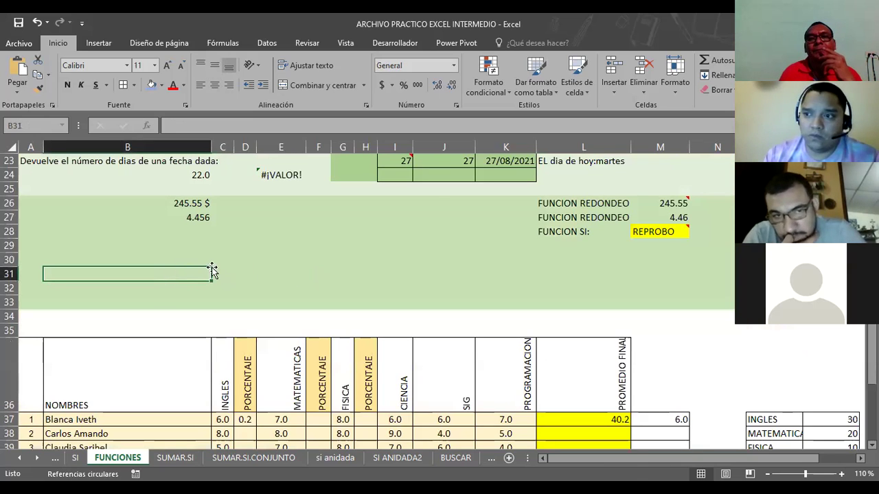
pyautogui.click(199, 249)
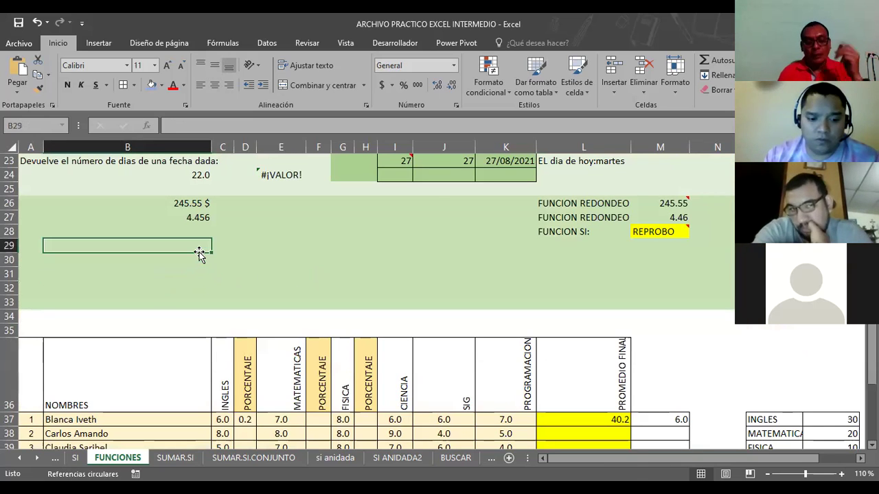
pyautogui.write('434')
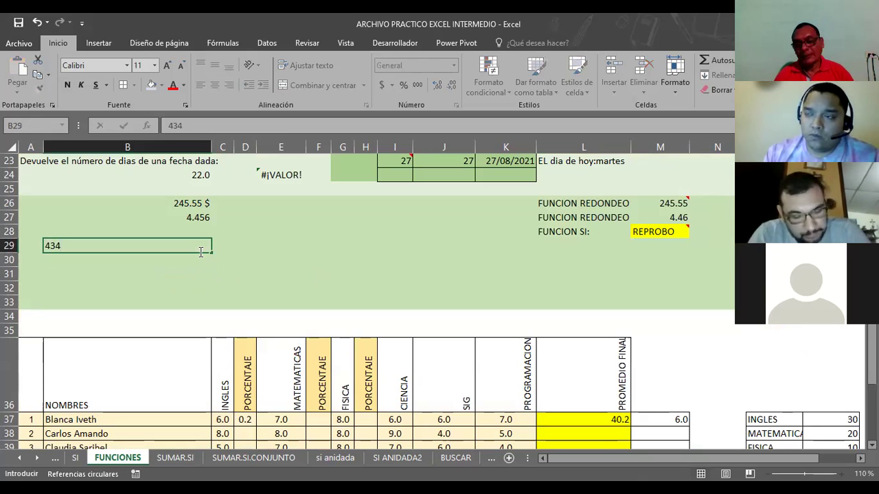
pyautogui.press('Tab')
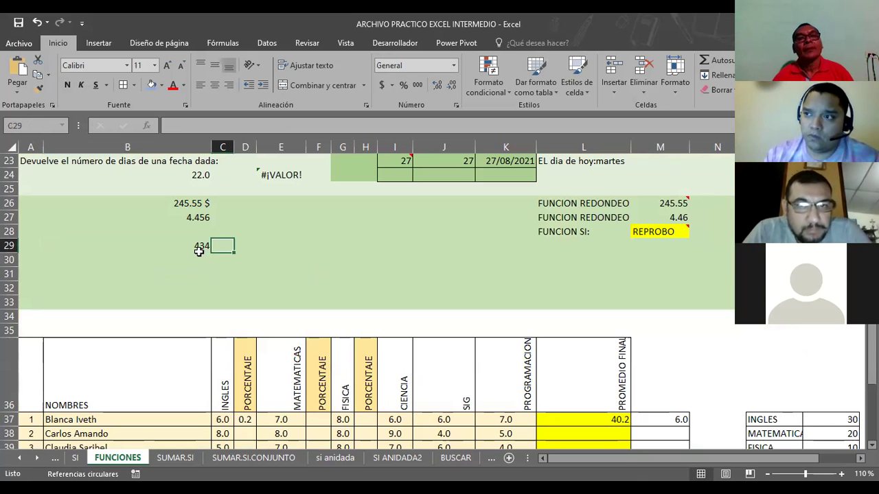
pyautogui.write('545')
pyautogui.press('Return')
# Enter 454 in E29, 4545 in F30 and 455 in D30
pyautogui.press('Right')
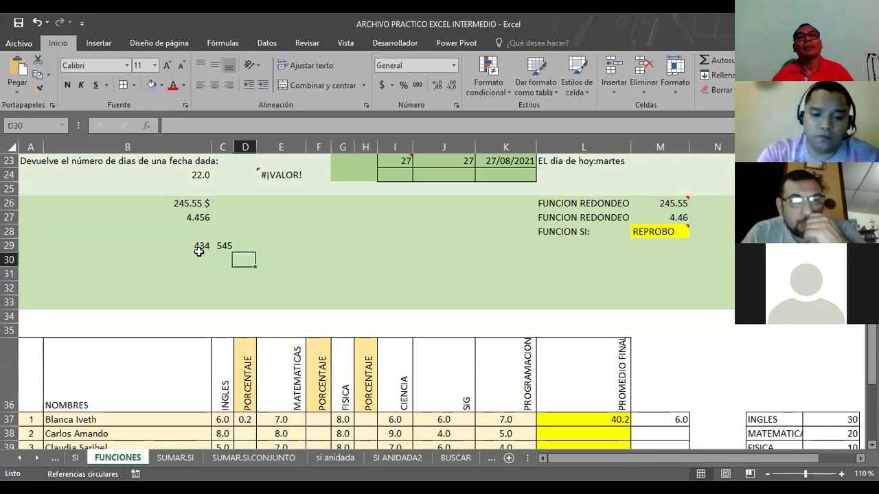
pyautogui.press('Right')
pyautogui.press('Up')
pyautogui.write('454')
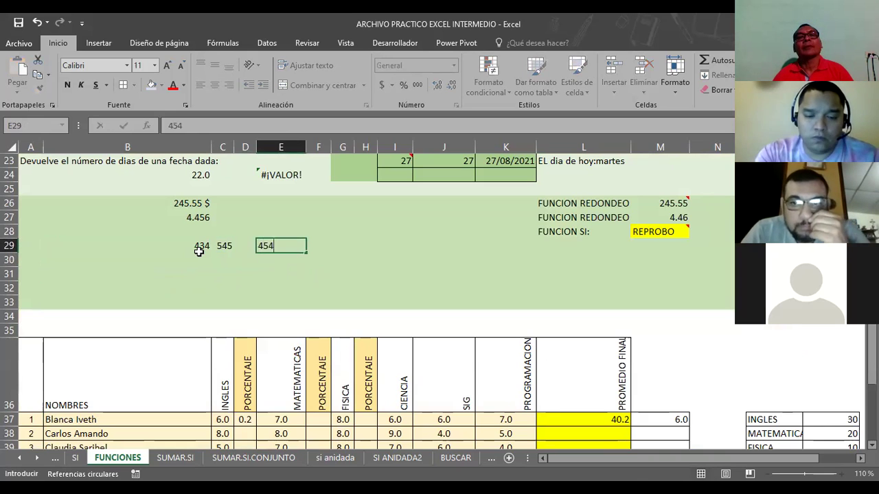
pyautogui.press('Tab')
pyautogui.press('Down')
pyautogui.write('4545')
pyautogui.press('Left')
pyautogui.press('Left')
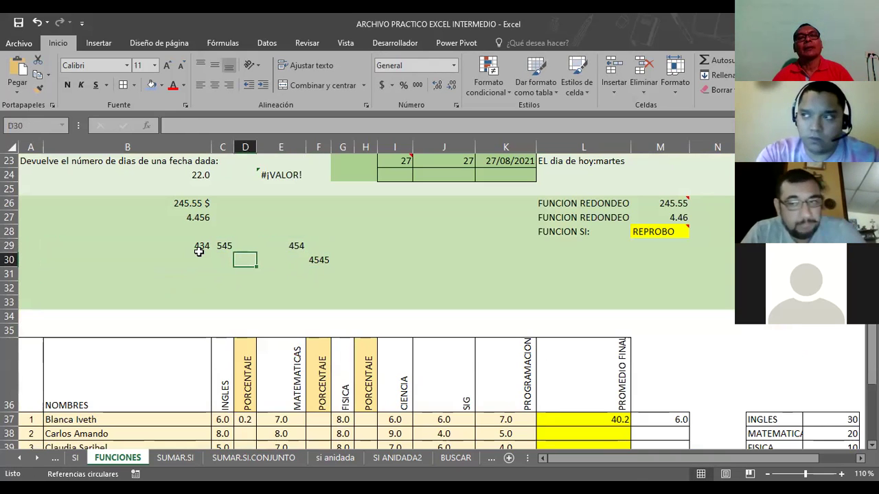
pyautogui.write('455')
pyautogui.press('Right')
pyautogui.press('Right')
pyautogui.press('Right')
# Start a new formula in H30
pyautogui.press('Right')
pyautogui.press('Left')
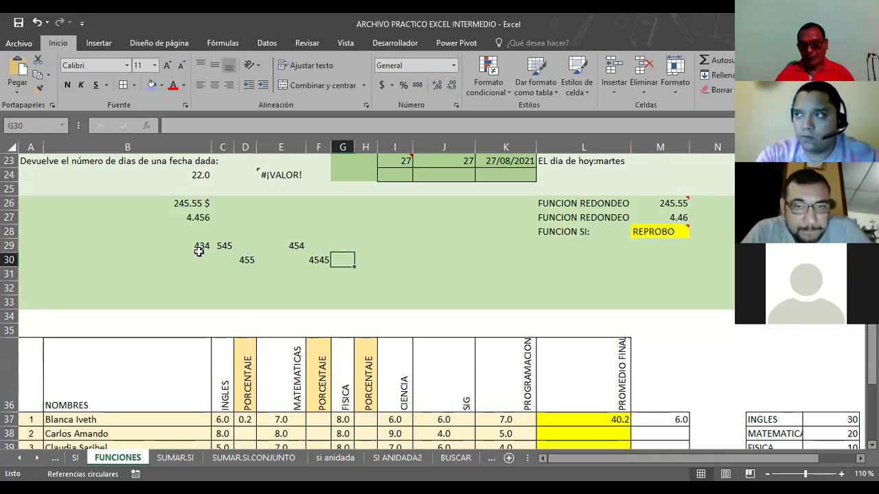
pyautogui.press('Right')
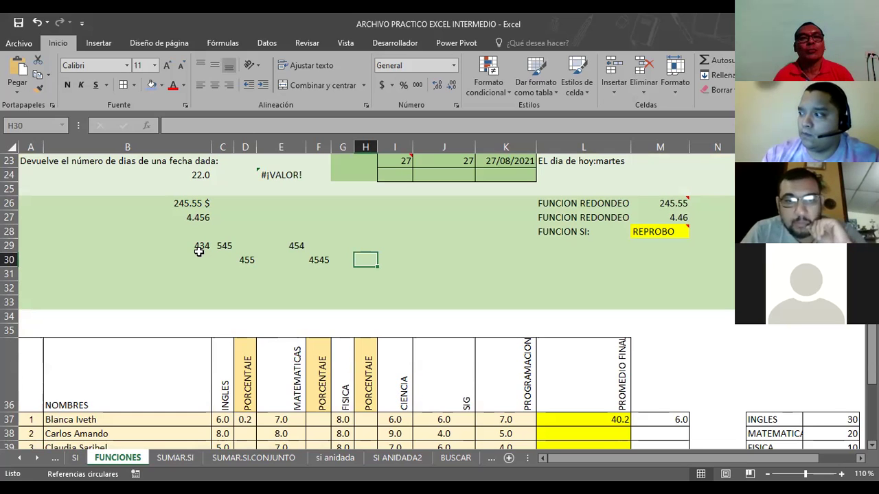
pyautogui.write('=')
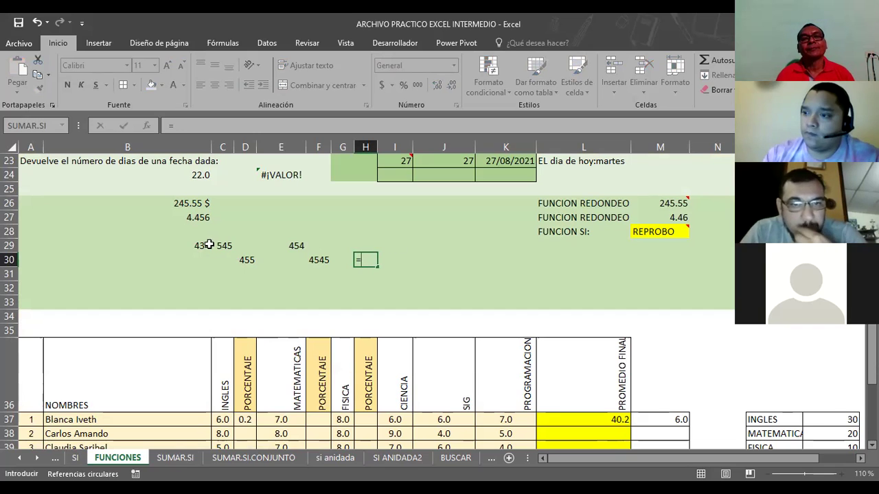
# Build =B29+D30+B27+F30 in H30
pyautogui.click(197, 251)
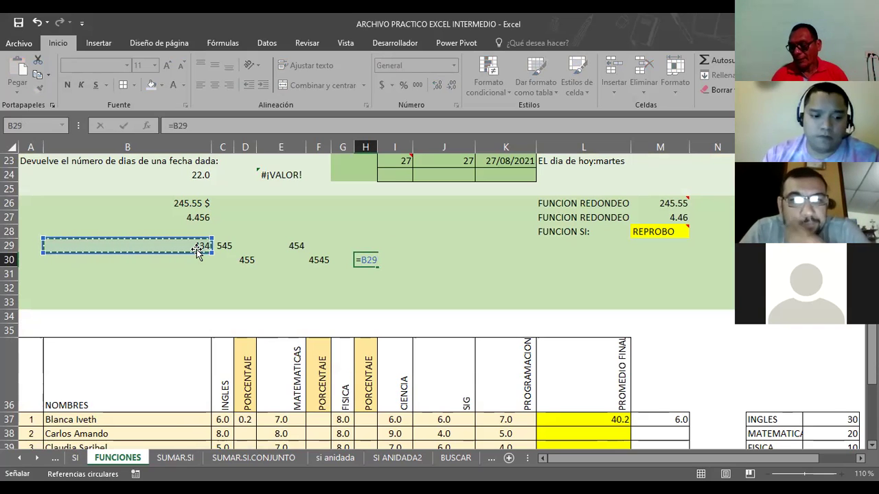
pyautogui.write('+')
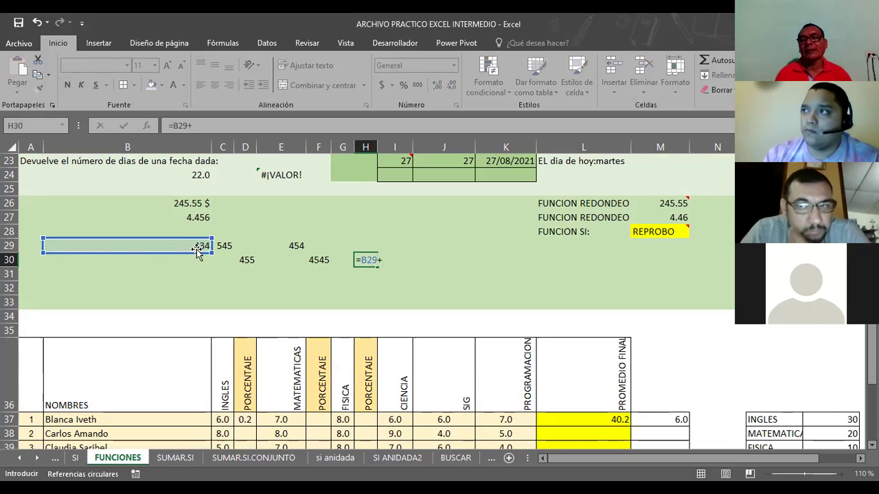
pyautogui.click(246, 260)
pyautogui.write('+')
pyautogui.click(195, 219)
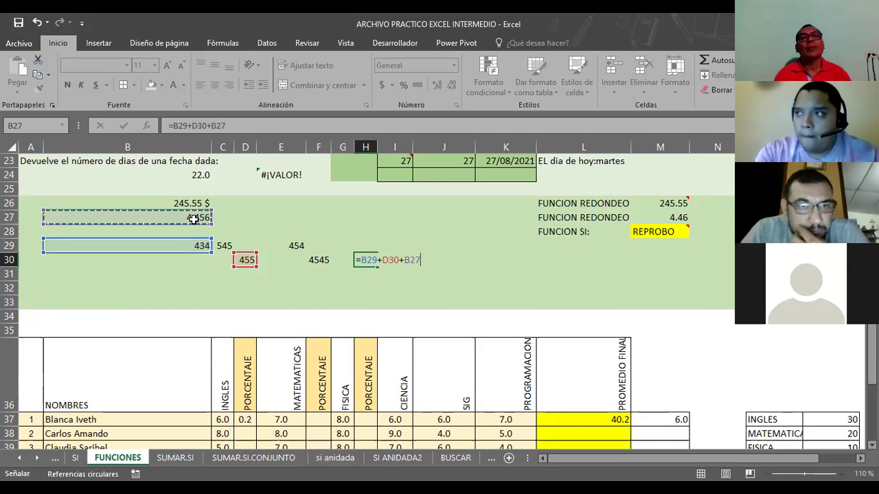
pyautogui.write('+')
pyautogui.click(293, 246)
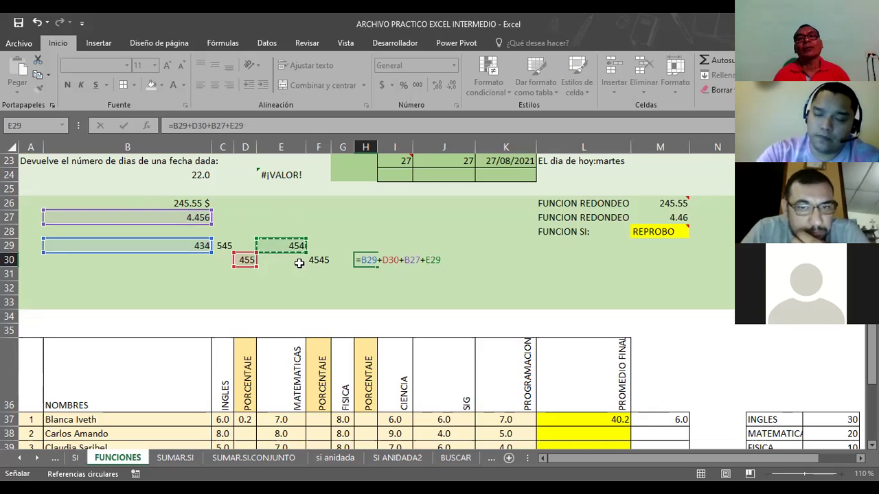
pyautogui.click(322, 260)
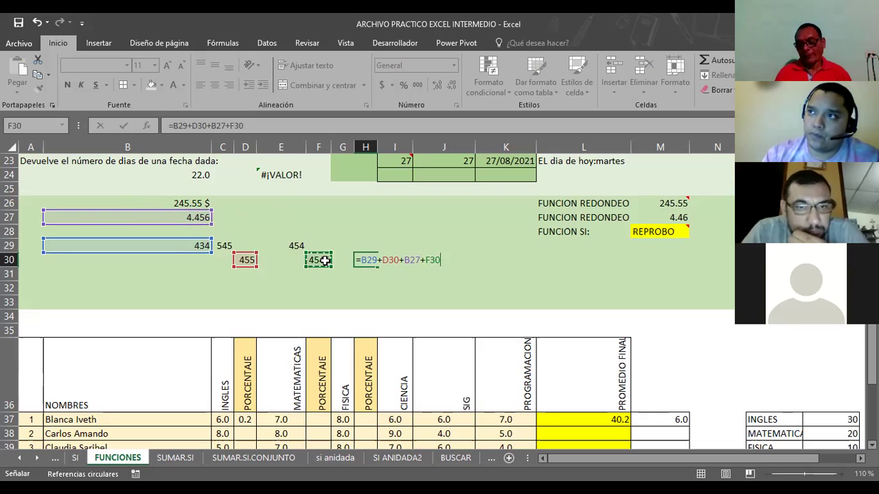
pyautogui.press('Return')
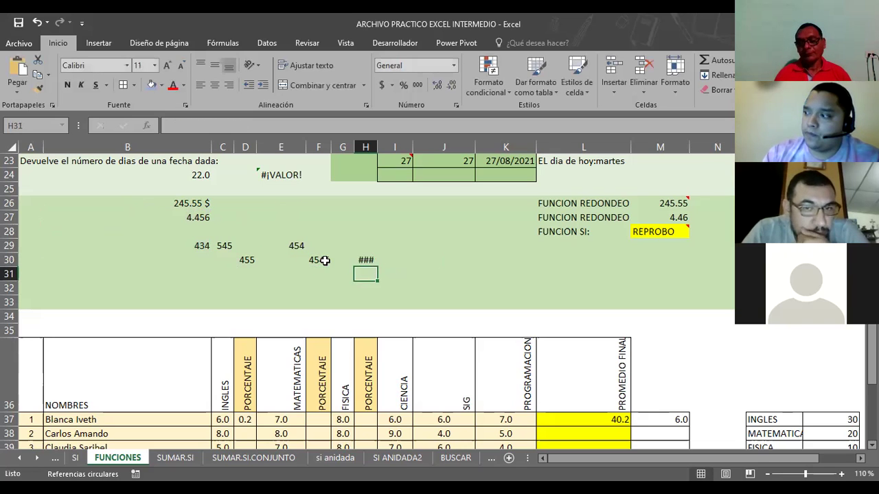
# Autofit column H so the total 5438.456 shows in full
pyautogui.press('Up')
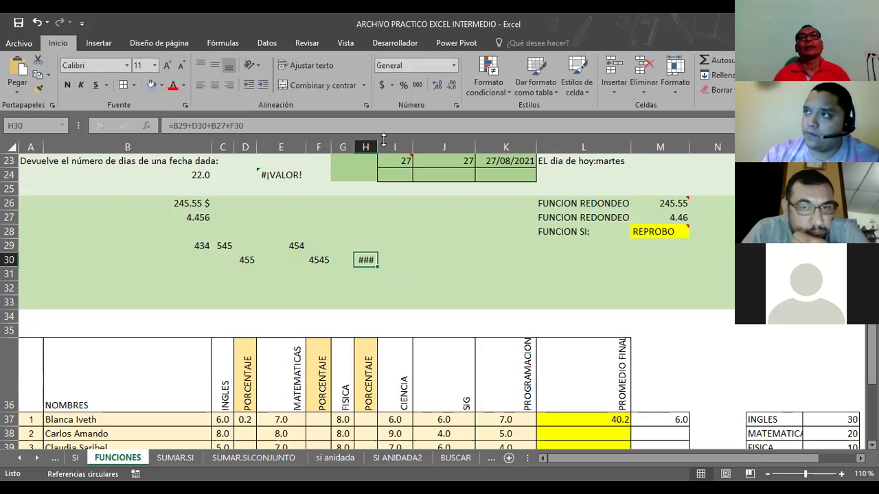
pyautogui.doubleClick(376, 146)
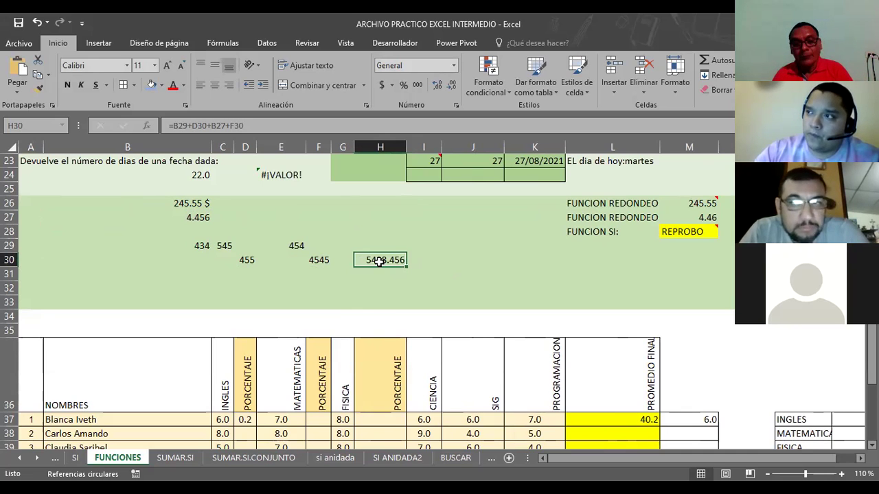
pyautogui.write('=')
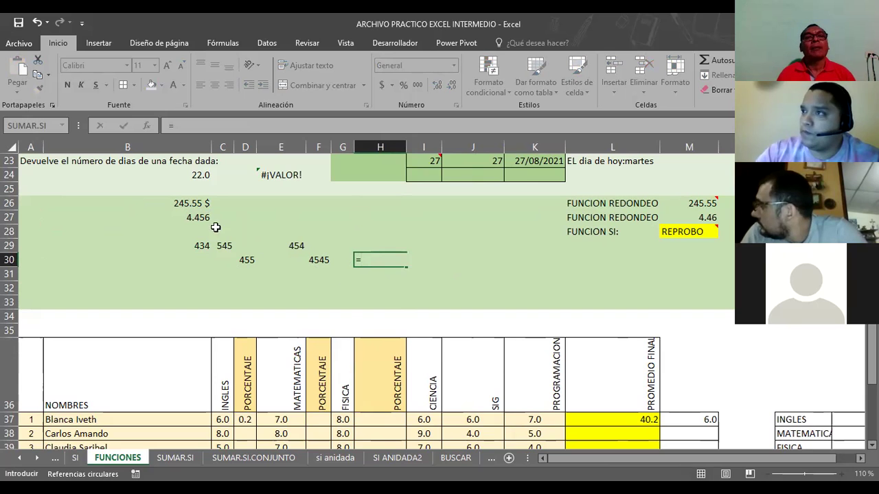
pyautogui.moveTo(197, 217); pyautogui.dragTo(194, 262)
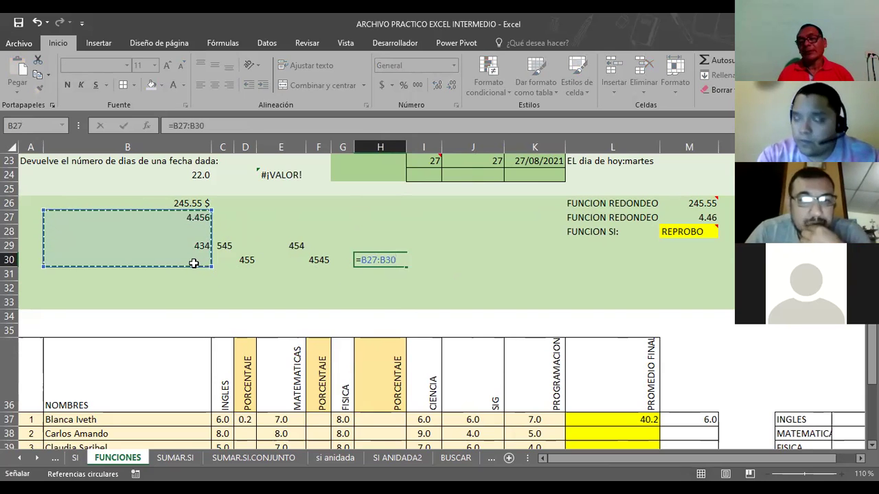
pyautogui.press('Return')
pyautogui.press('Up')
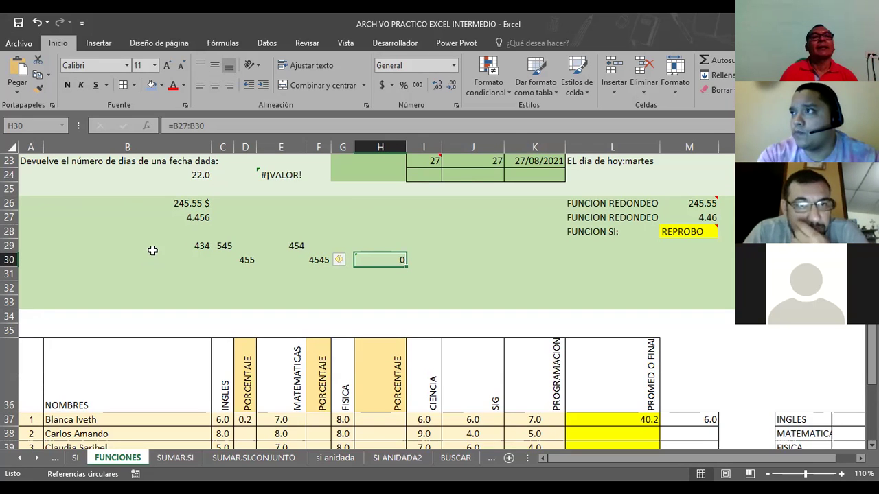
pyautogui.click(147, 217)
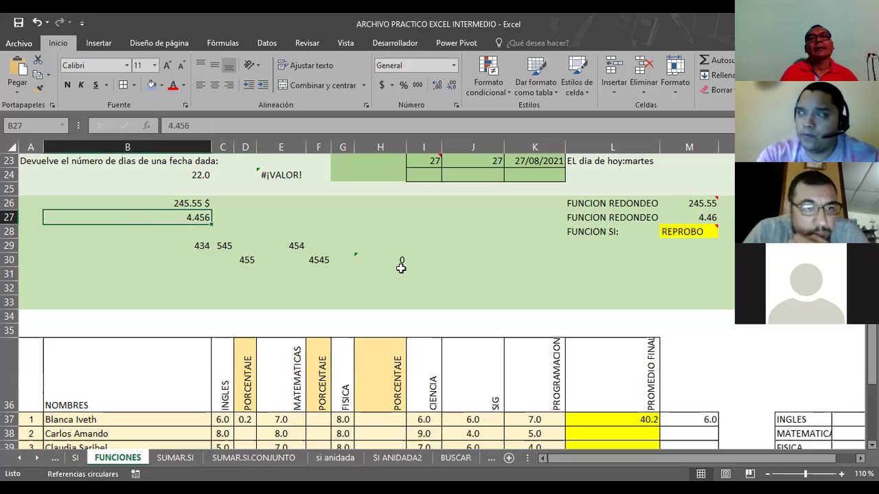
pyautogui.click(398, 260)
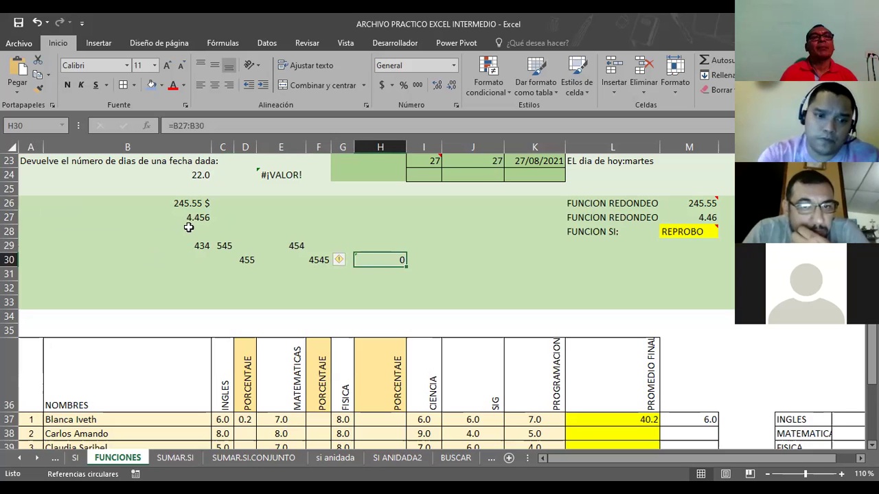
pyautogui.moveTo(192, 218); pyautogui.dragTo(190, 257)
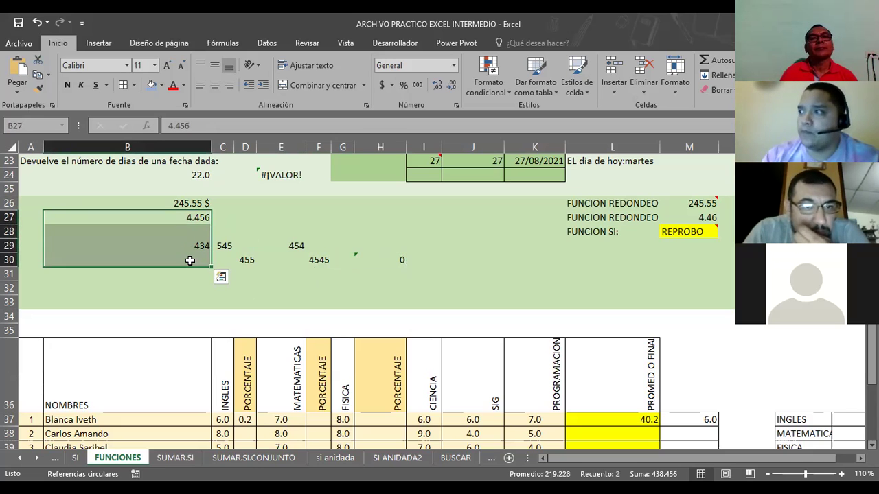
pyautogui.click(406, 257)
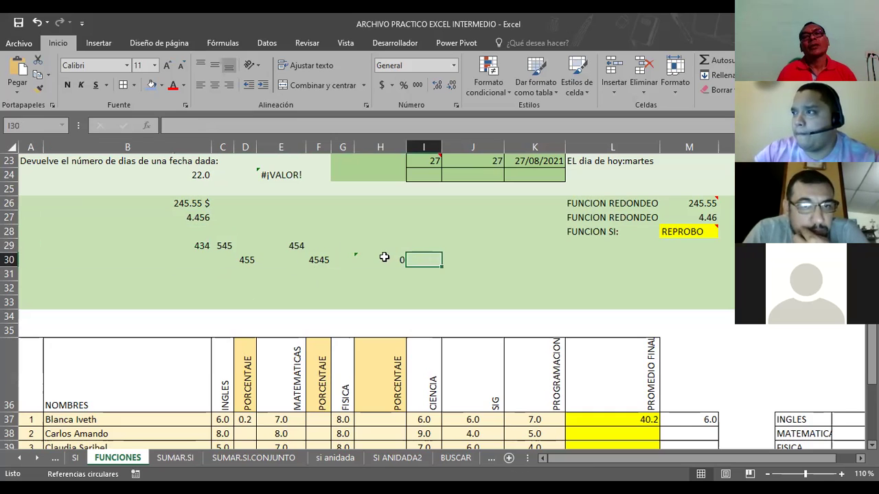
pyautogui.click(384, 257)
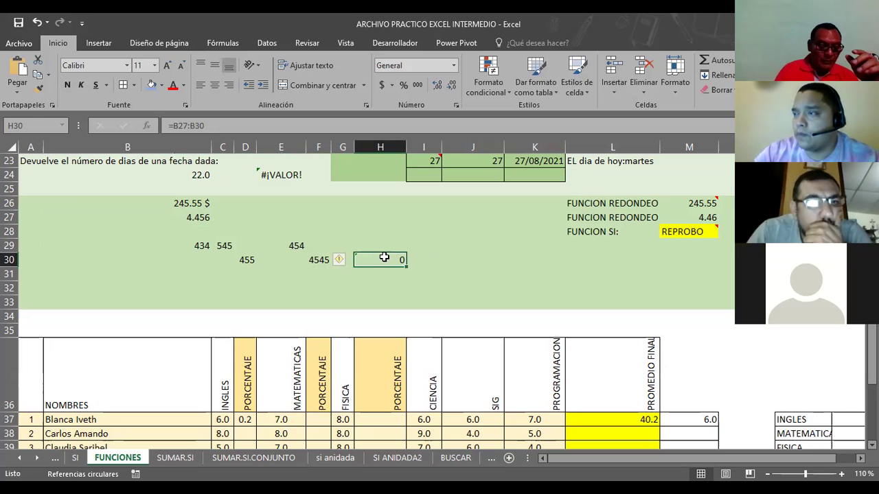
# Change H30's formula from =B27:B30 to =B27+B29, giving 438.456
pyautogui.doubleClick(384, 257)
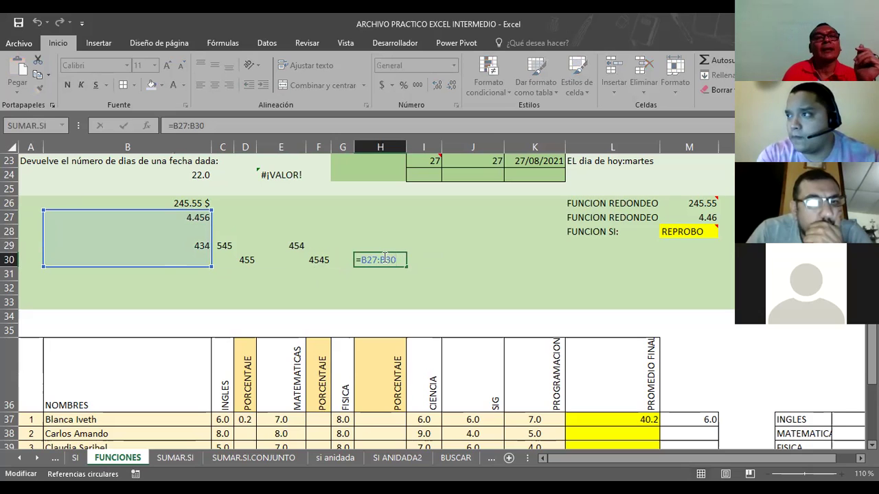
pyautogui.scroll(1, 334, 228)
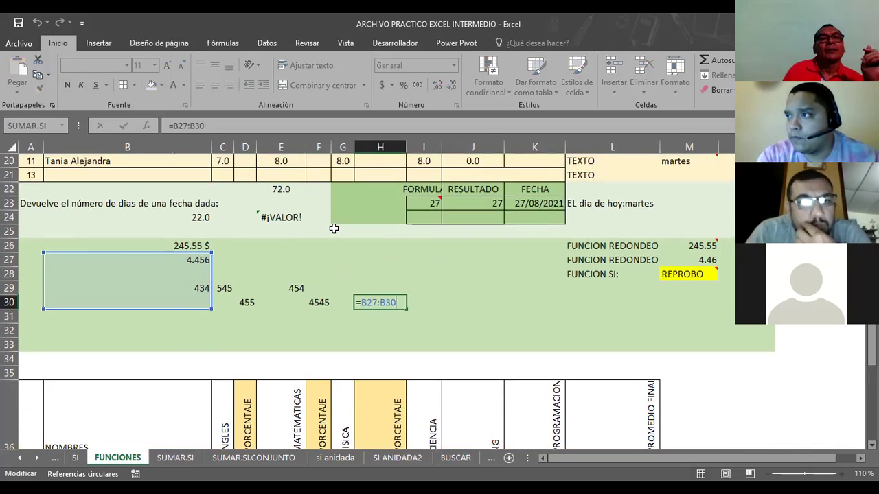
pyautogui.scroll(-1, 333, 228)
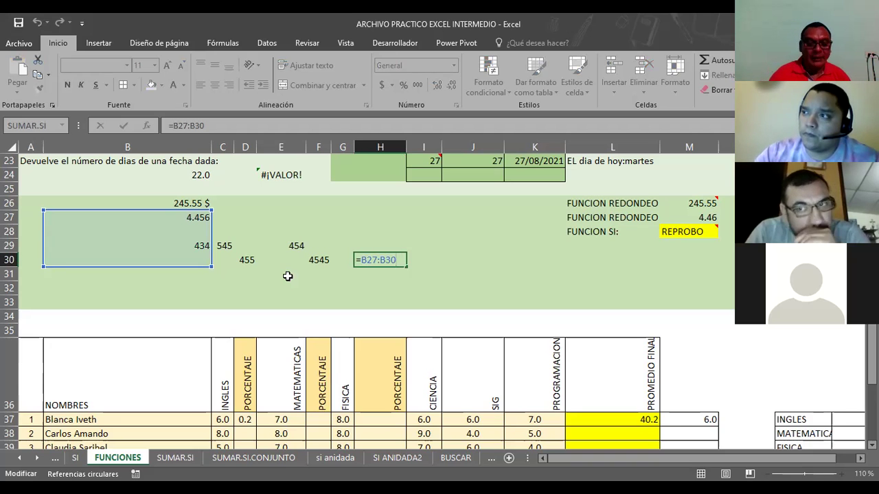
pyautogui.press('F2')
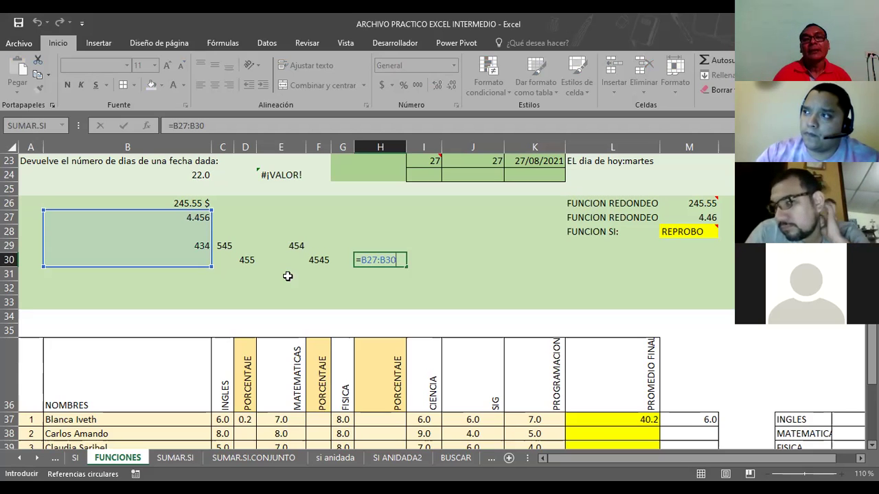
pyautogui.press('BackSpace')
pyautogui.press('BackSpace')
pyautogui.press('BackSpace')
pyautogui.press('BackSpace')
pyautogui.write('+')
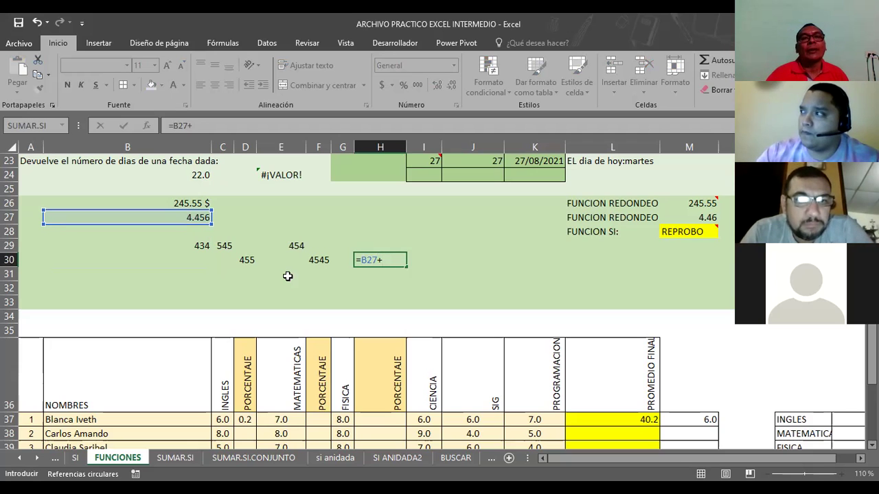
pyautogui.write('B29')
pyautogui.press('Return')
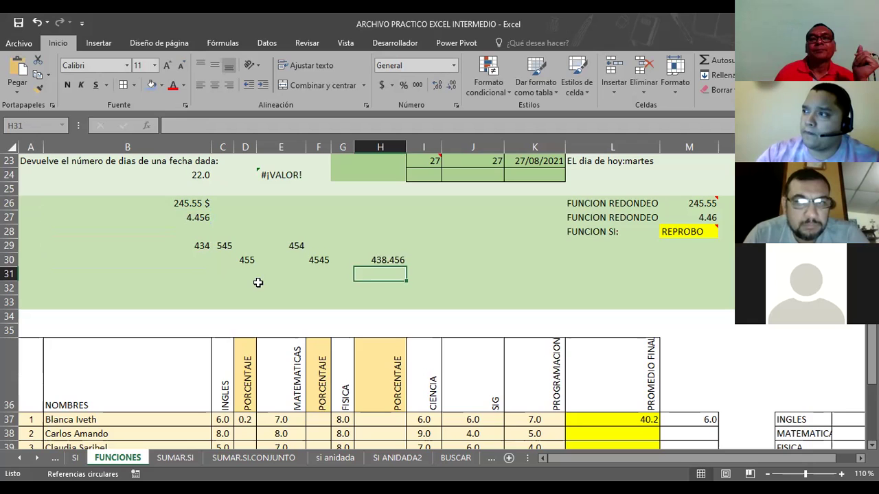
# Scroll back up to the grade table and select M15, whose CONTAR.SI count is 4
pyautogui.scroll(2, 439, 259)
pyautogui.scroll(3, 513, 260)
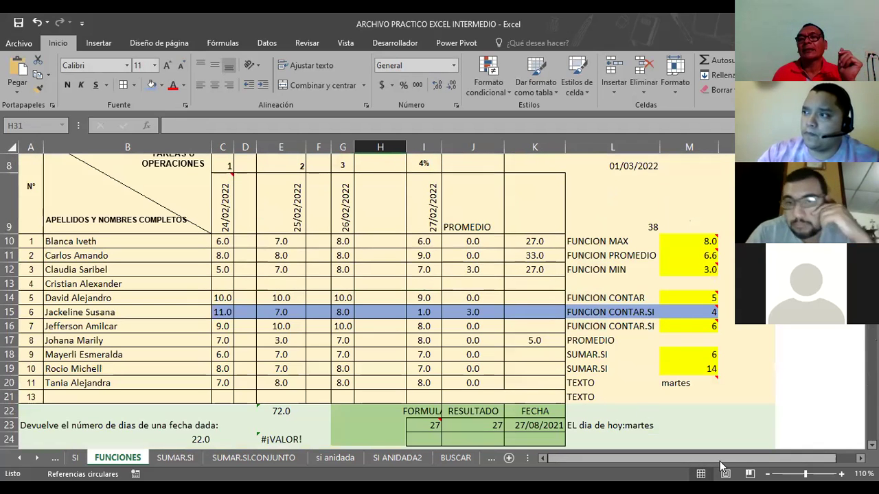
pyautogui.moveTo(719, 459); pyautogui.dragTo(739, 460)
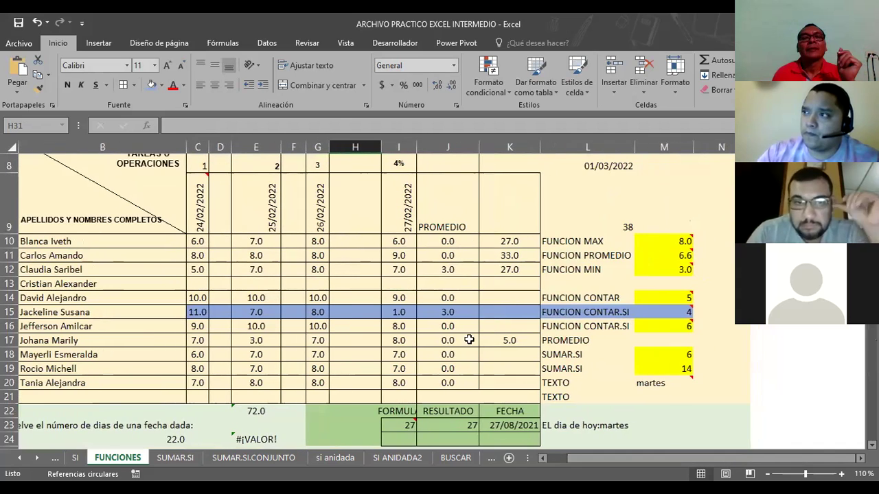
pyautogui.click(659, 314)
pyautogui.moveTo(688, 312)
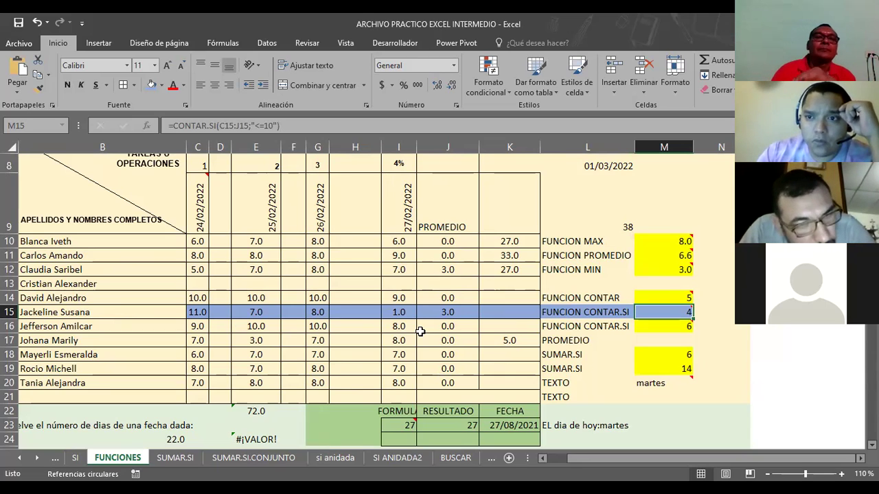
# Replace the grades in C15, E15, G15, I15 and J15 with text first names
pyautogui.click(199, 309)
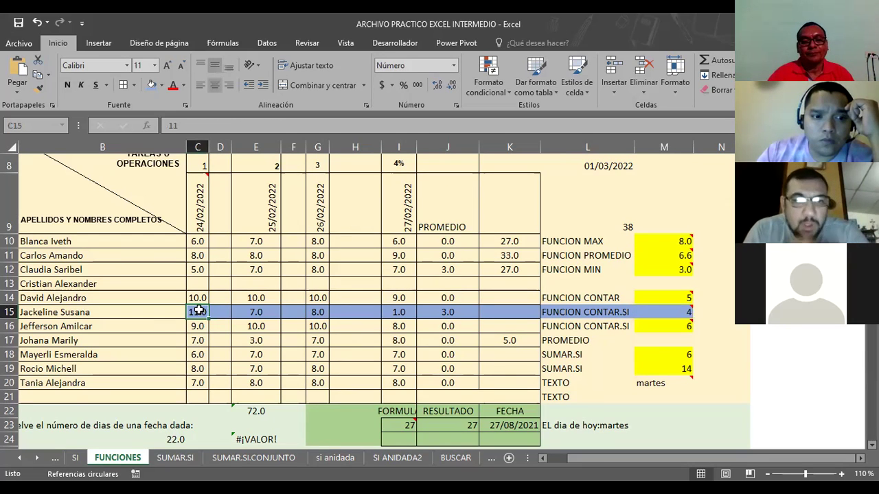
pyautogui.write('JOSE')
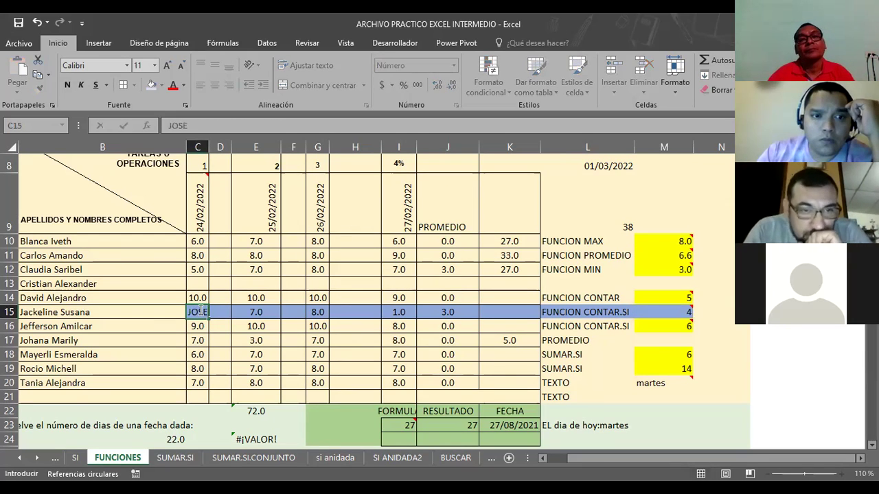
pyautogui.press('Tab')
pyautogui.press('Tab')
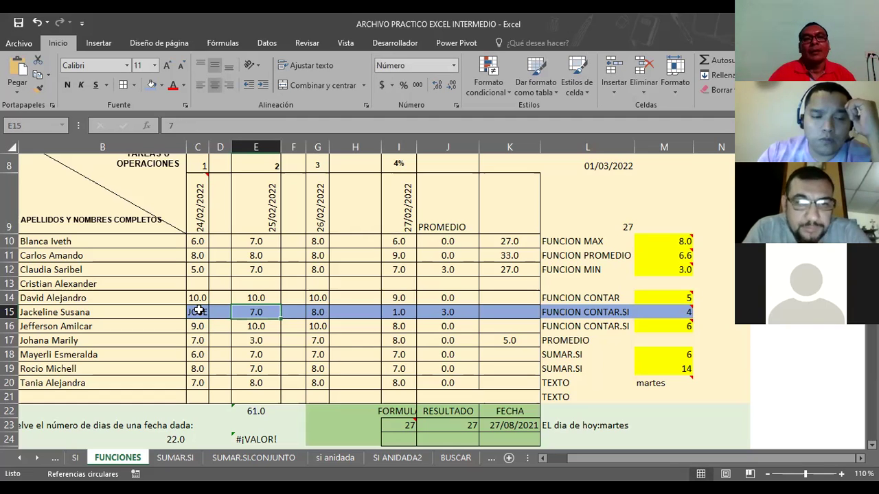
pyautogui.write('I')
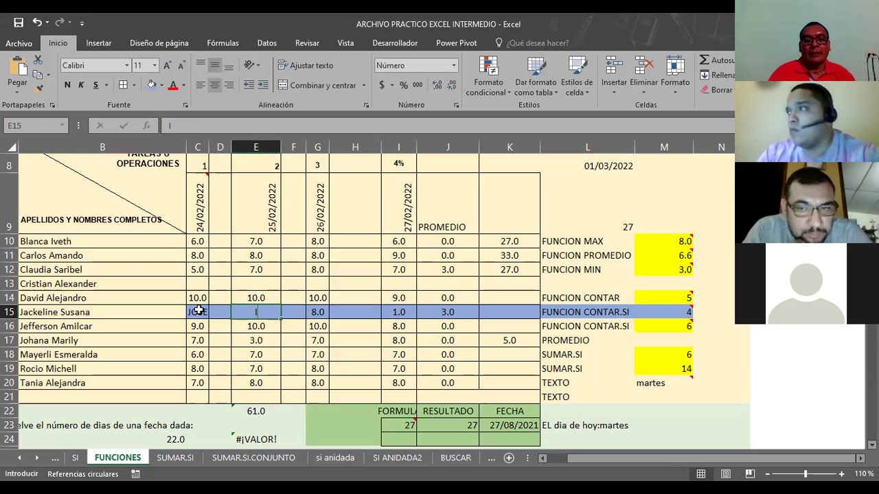
pyautogui.write('RMA')
pyautogui.press('Tab')
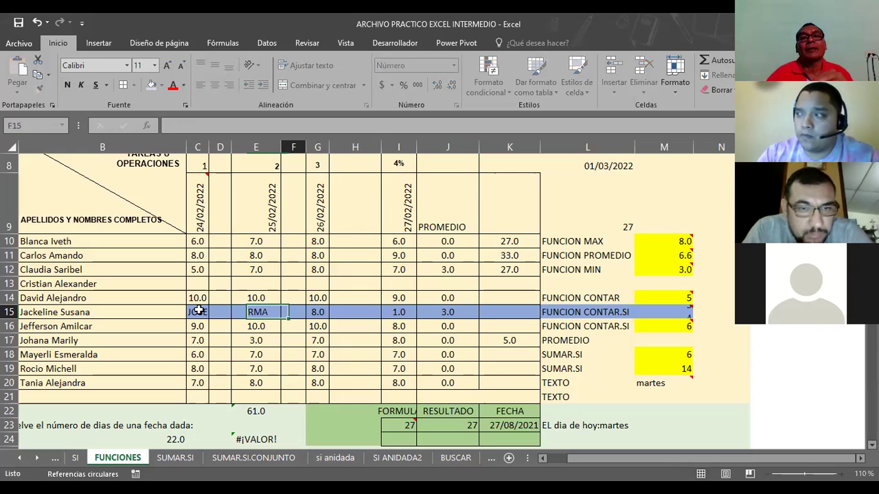
pyautogui.press('Tab')
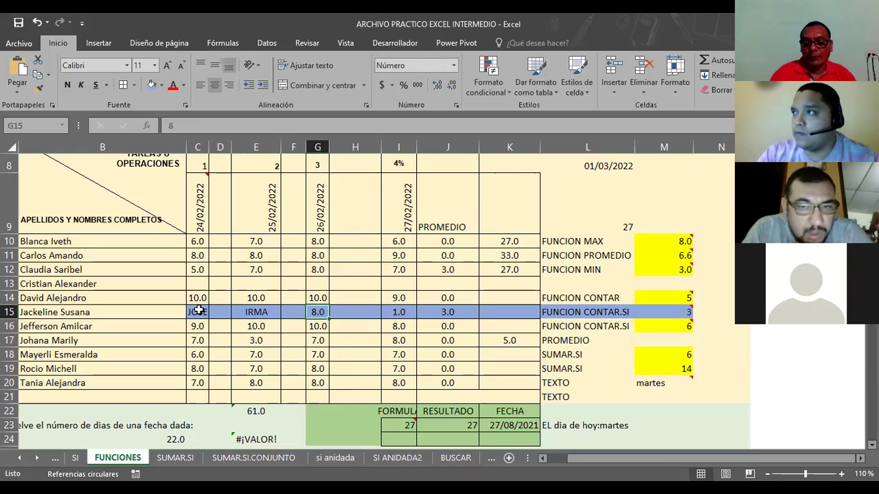
pyautogui.write('JOS')
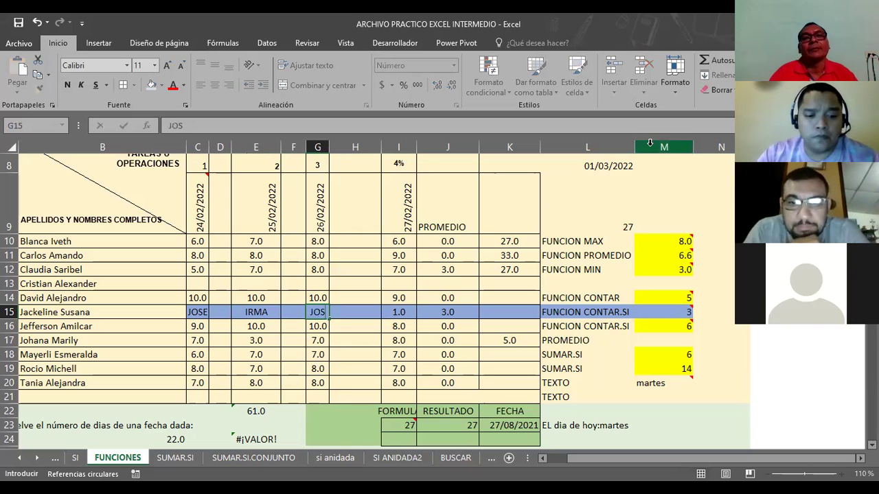
pyautogui.write('E')
pyautogui.press('Tab')
pyautogui.press('Tab')
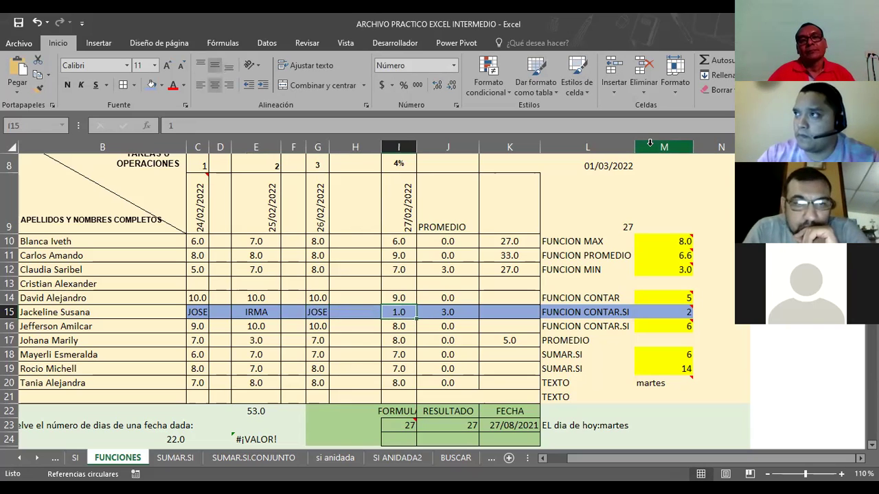
pyautogui.write('IR')
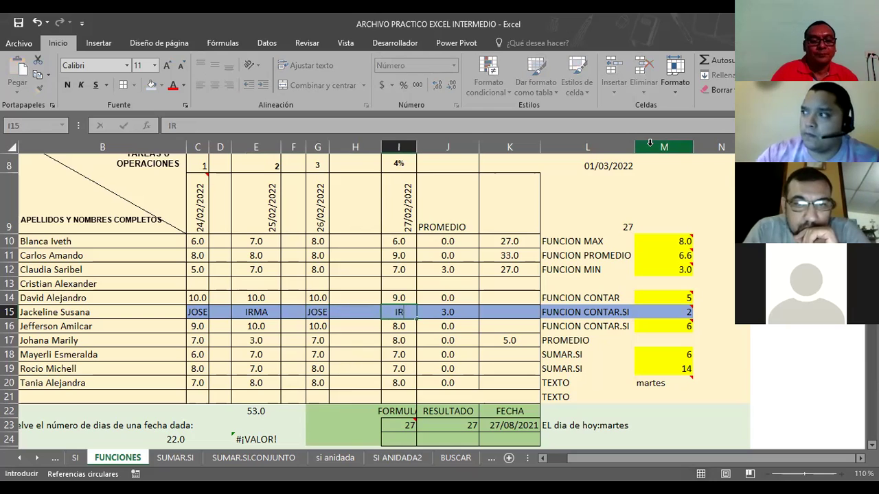
pyautogui.write('MA')
pyautogui.press('Tab')
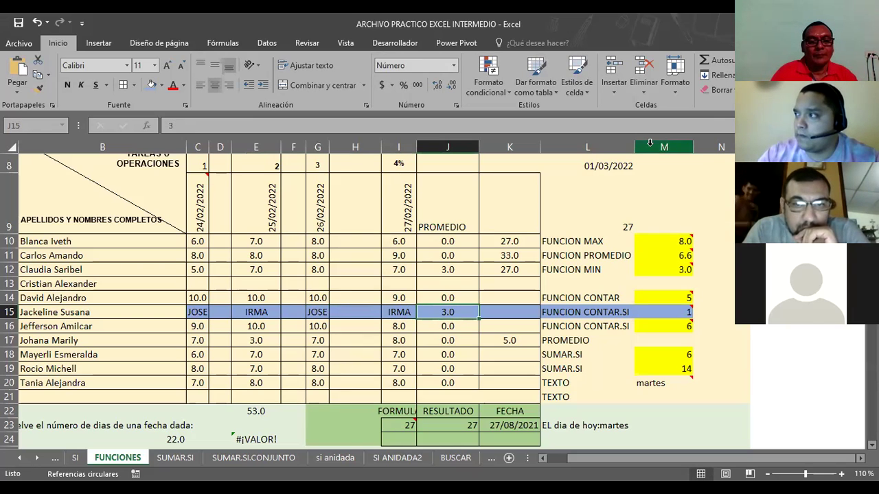
pyautogui.write('FRANCI')
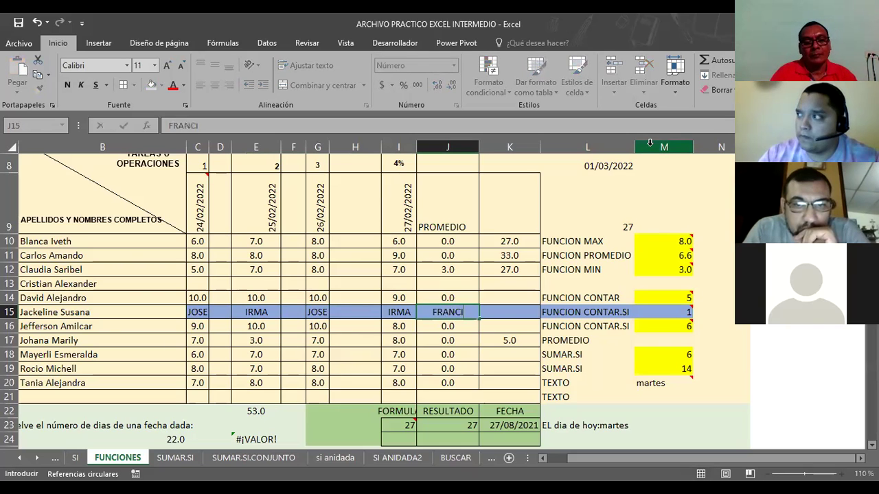
pyautogui.write('S')
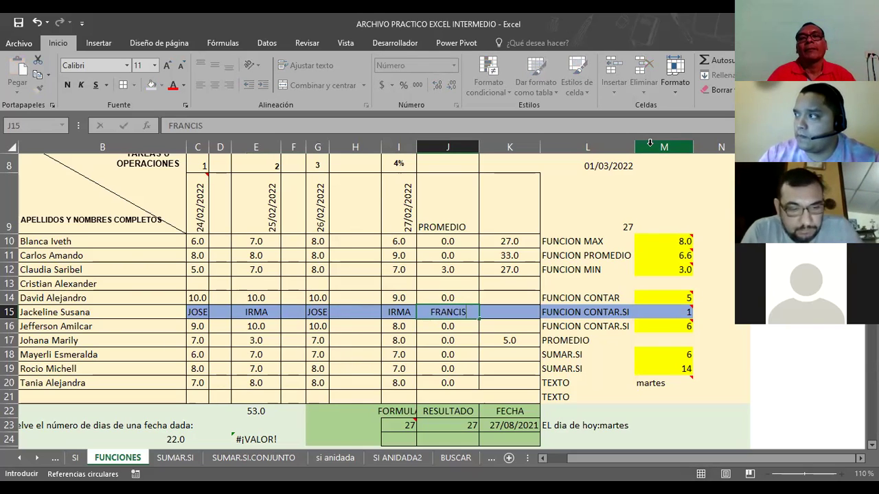
pyautogui.write('CO')
pyautogui.press('Return')
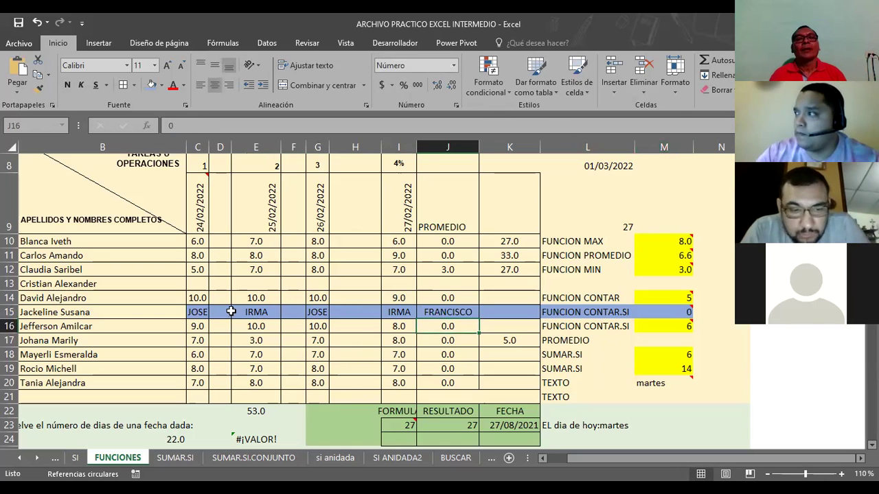
# Check the text in C15, G15 and J15, then M15's CONTAR.SI count of 0
pyautogui.click(197, 312)
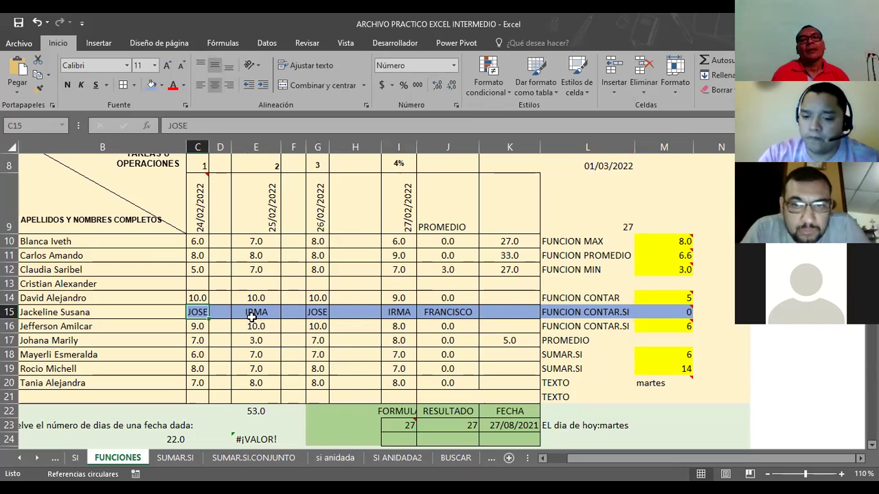
pyautogui.click(317, 312)
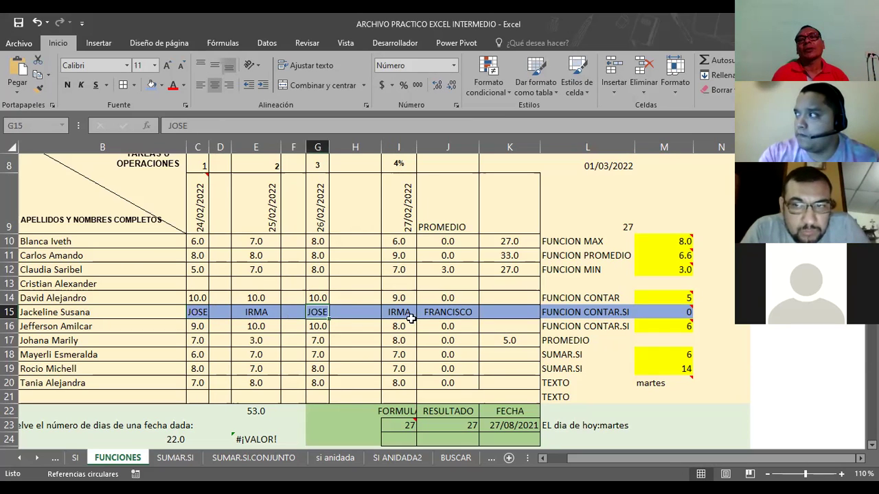
pyautogui.click(443, 313)
pyautogui.click(661, 312)
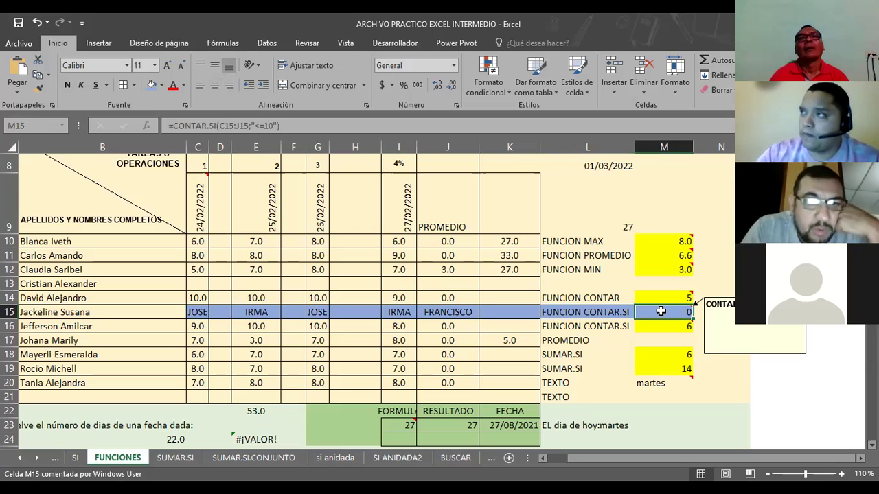
# Change M15's CONTAR.SI criterion from "<=10" to "JOSE" so the count returns 2
pyautogui.doubleClick(661, 312)
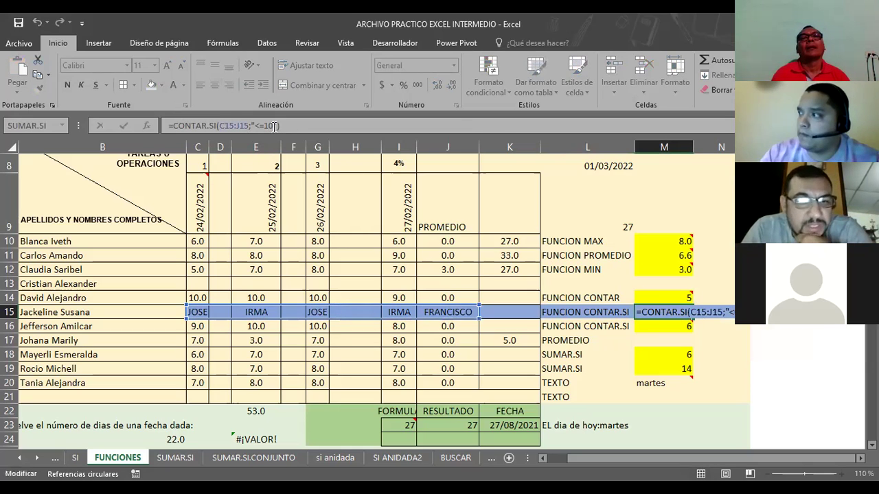
pyautogui.click(274, 126)
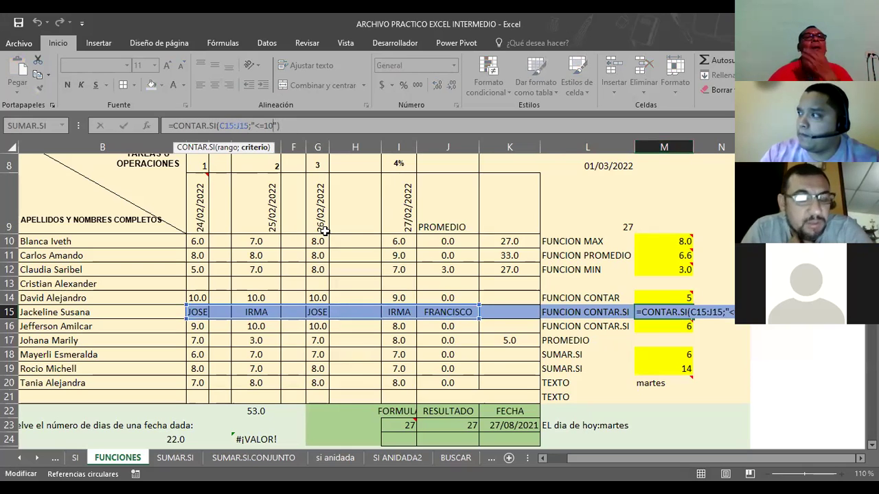
pyautogui.press('BackSpace')
pyautogui.press('BackSpace')
pyautogui.press('BackSpace')
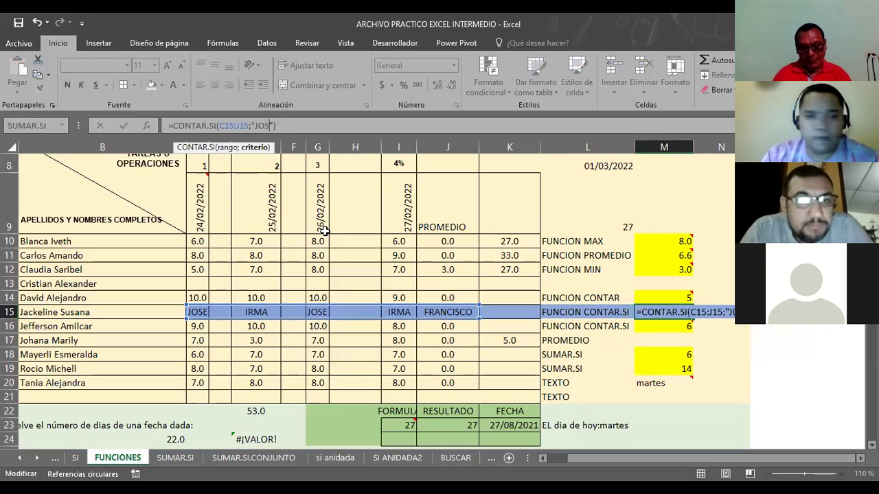
pyautogui.press('Return')
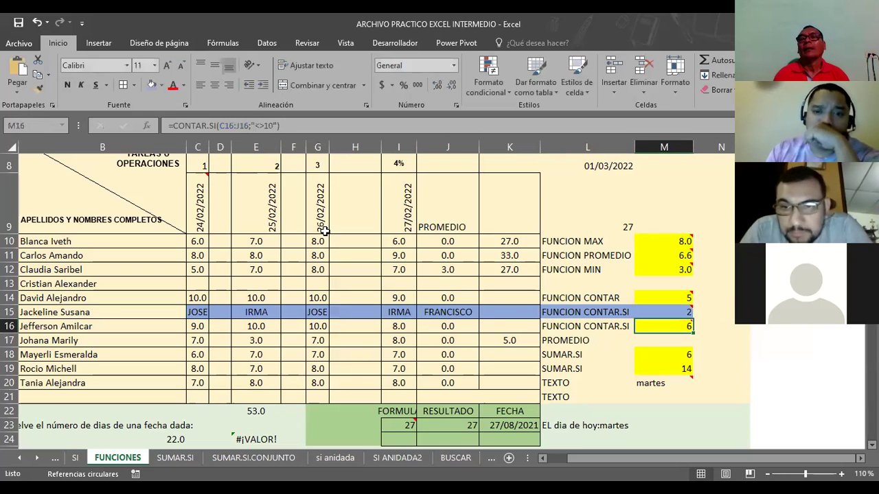
pyautogui.click(656, 314)
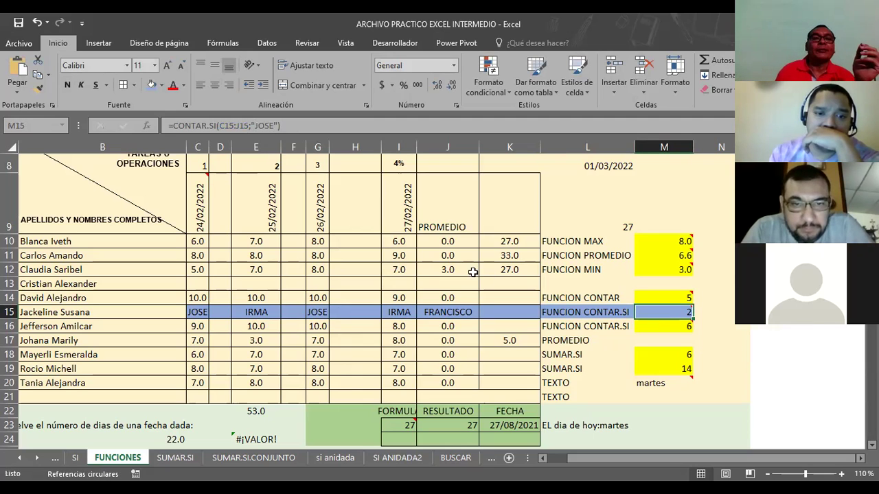
pyautogui.moveTo(199, 242); pyautogui.dragTo(500, 389)
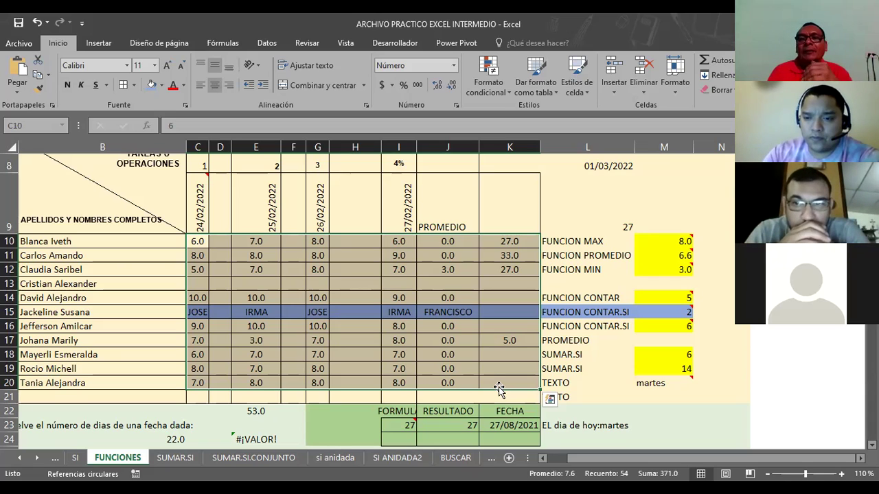
pyautogui.click(198, 244)
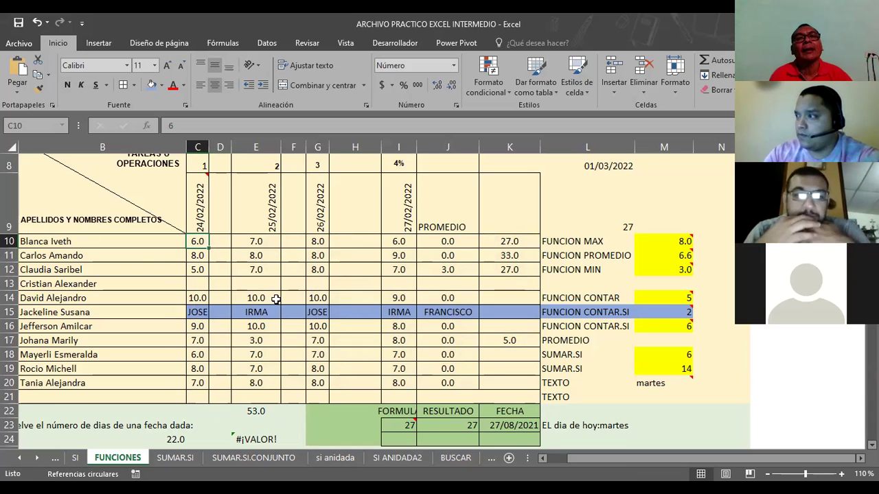
pyautogui.click(253, 270)
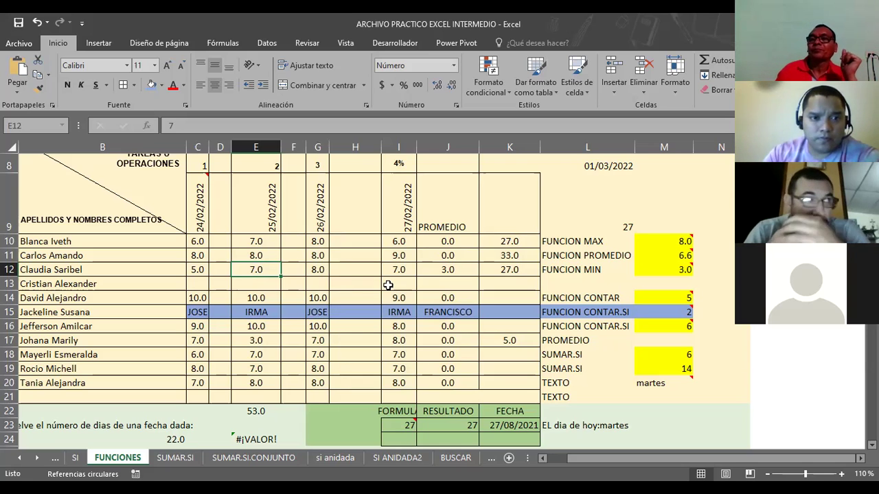
pyautogui.click(660, 313)
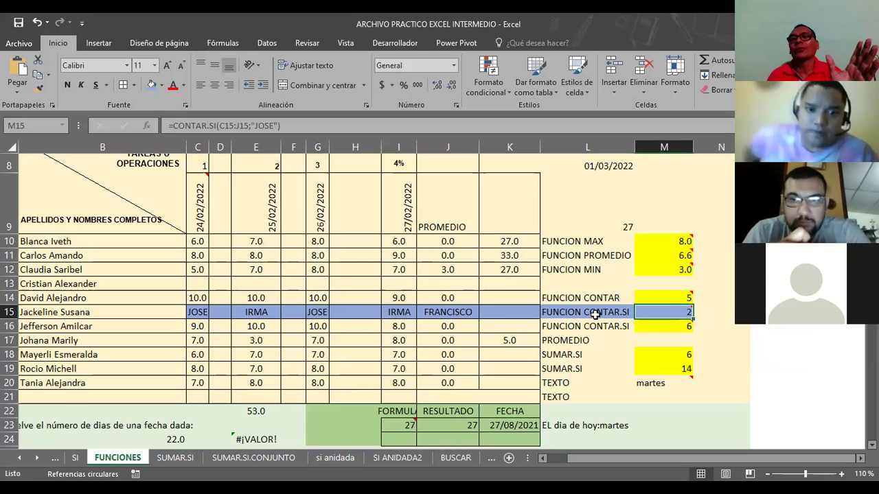
pyautogui.click(567, 356)
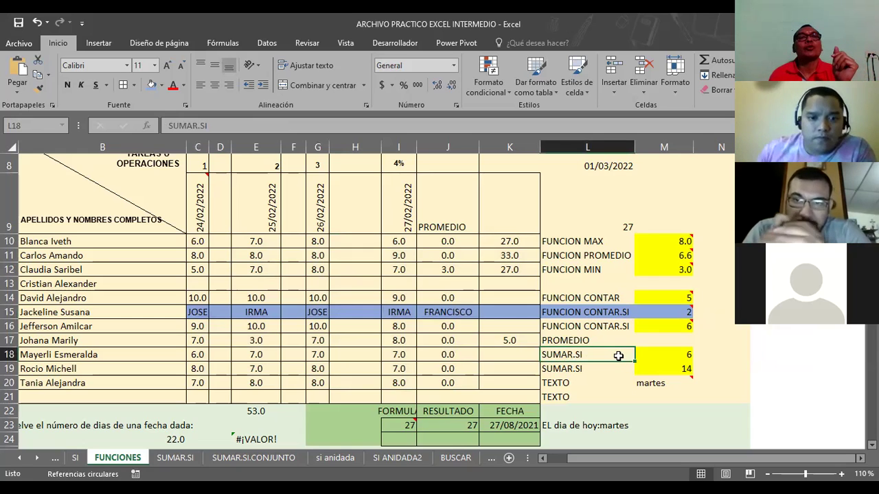
pyautogui.click(658, 357)
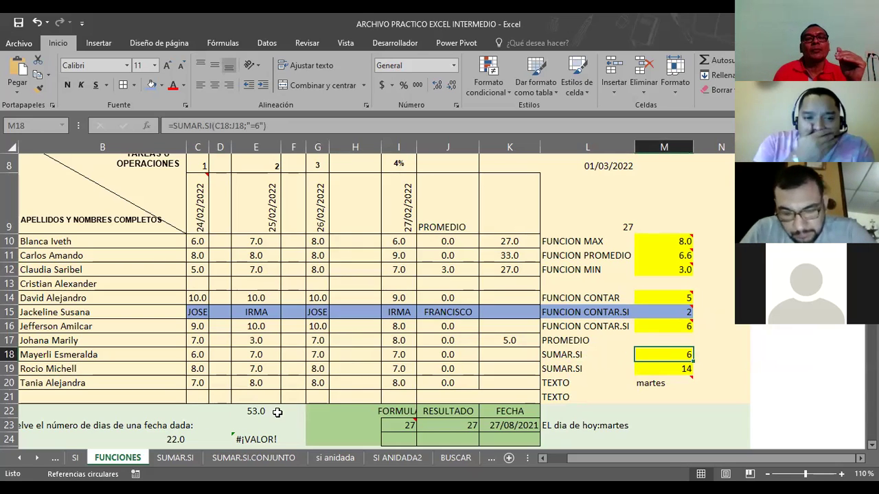
pyautogui.click(196, 413)
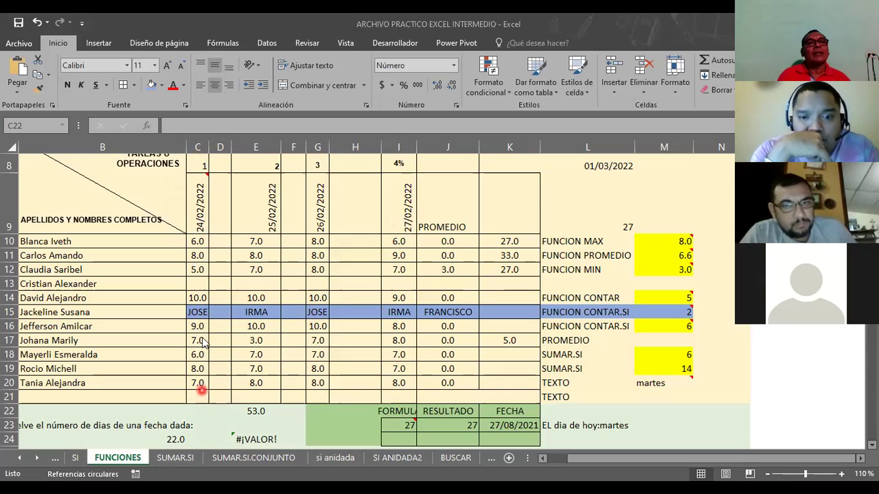
# AutoSum C10:C21 into C22, giving a column total of 66.0
pyautogui.click(194, 414)
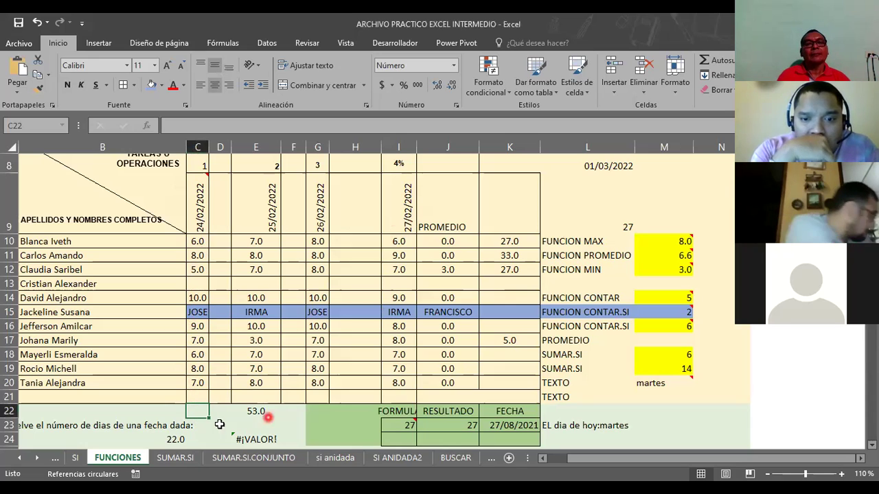
pyautogui.click(716, 62)
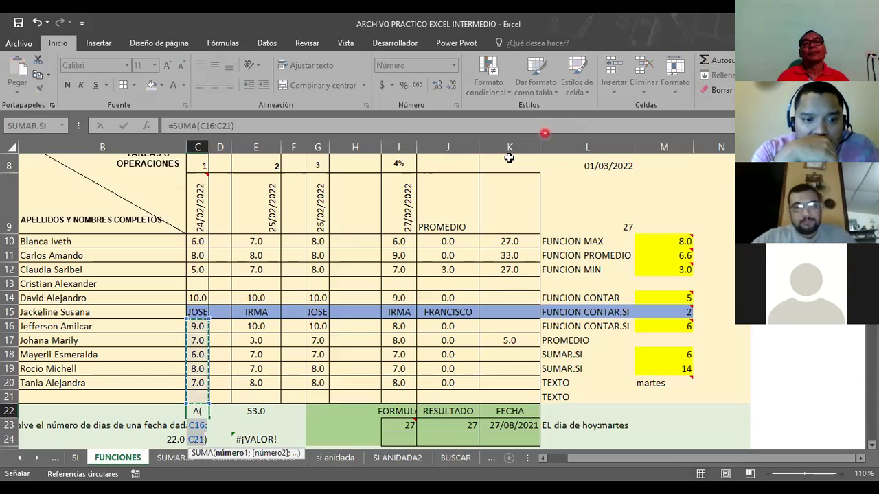
pyautogui.click(198, 242)
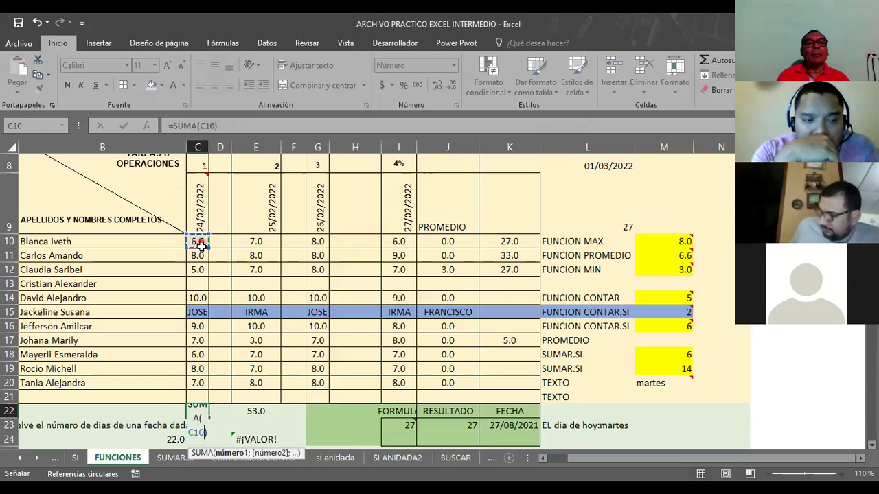
pyautogui.keyDown('shift'); pyautogui.click(199, 400); pyautogui.keyUp('shift')
pyautogui.press('Return')
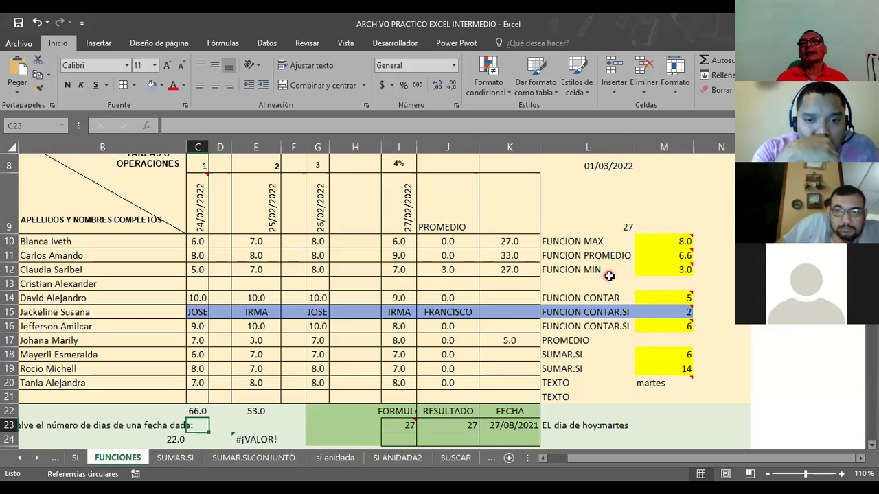
pyautogui.click(661, 357)
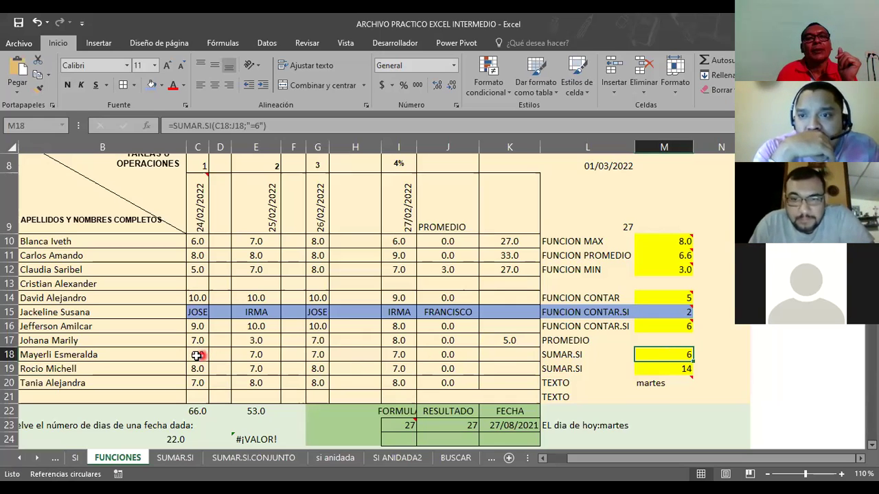
# Give cells C18 through M18 a light gray fill
pyautogui.moveTo(197, 355); pyautogui.dragTo(671, 351)
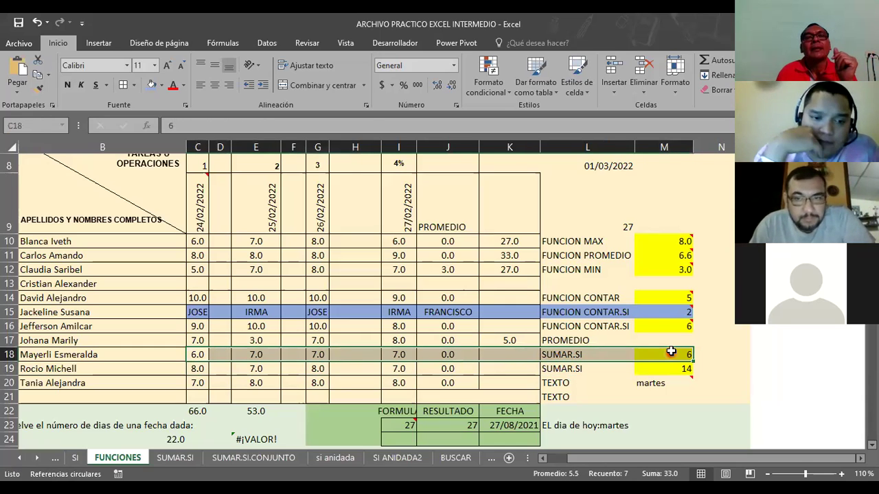
pyautogui.click(162, 88)
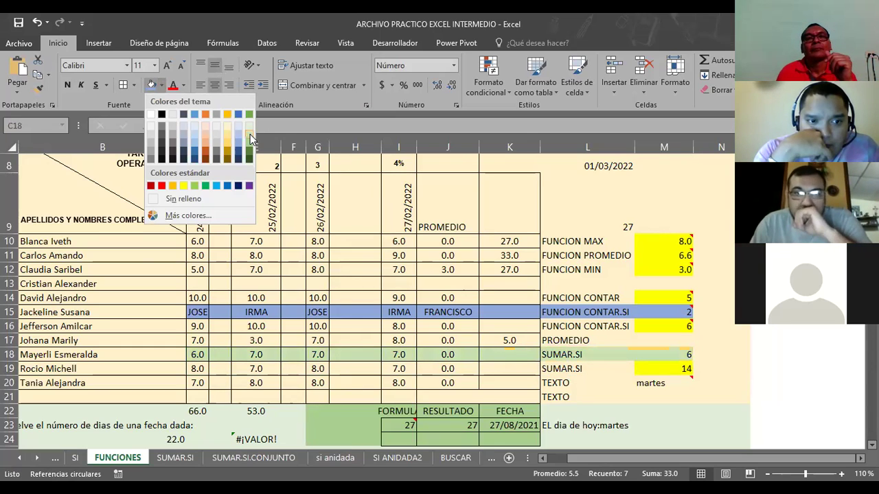
pyautogui.click(215, 139)
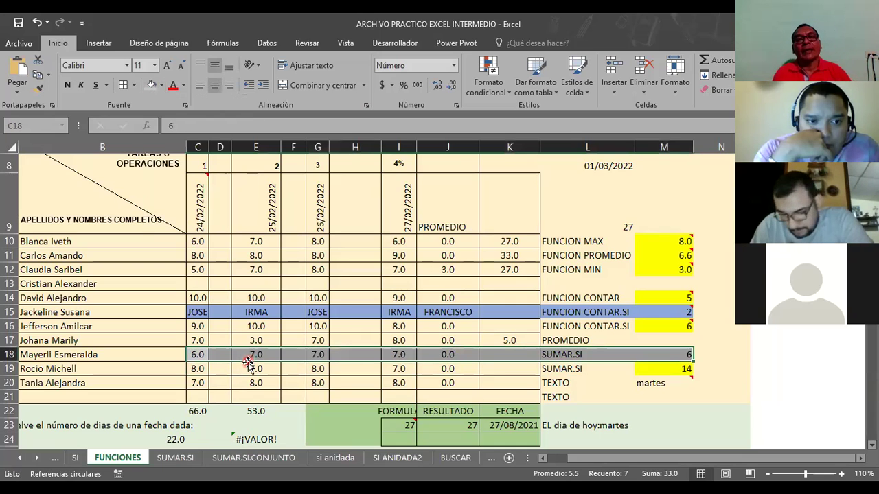
pyautogui.click(672, 354)
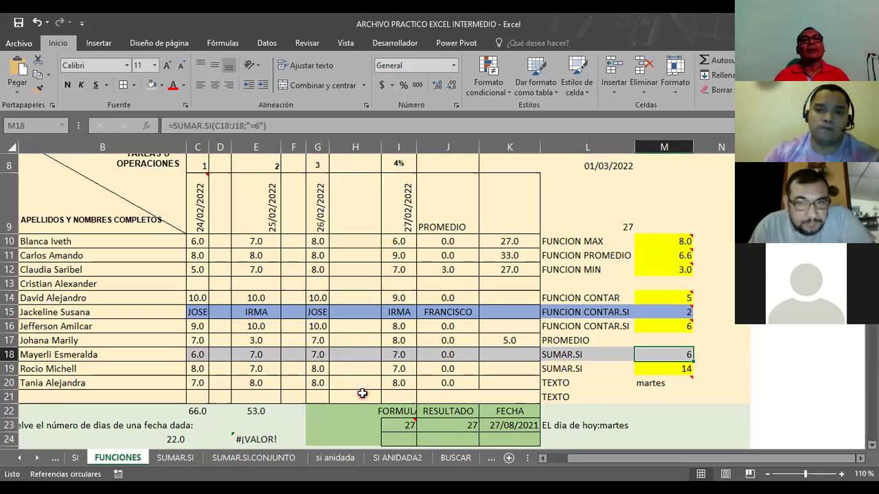
# Enter 6 in D18, F18 and H18, raising M18's SUMAR.SI result to 24
pyautogui.click(227, 361)
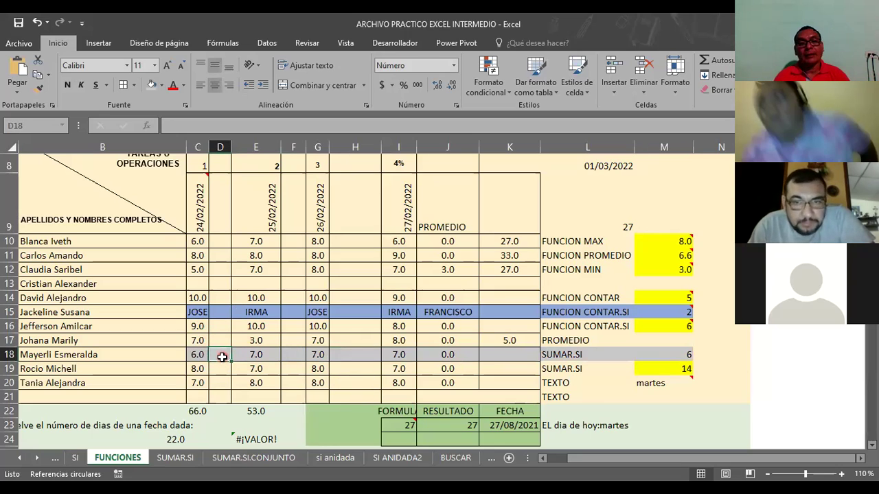
pyautogui.write('6')
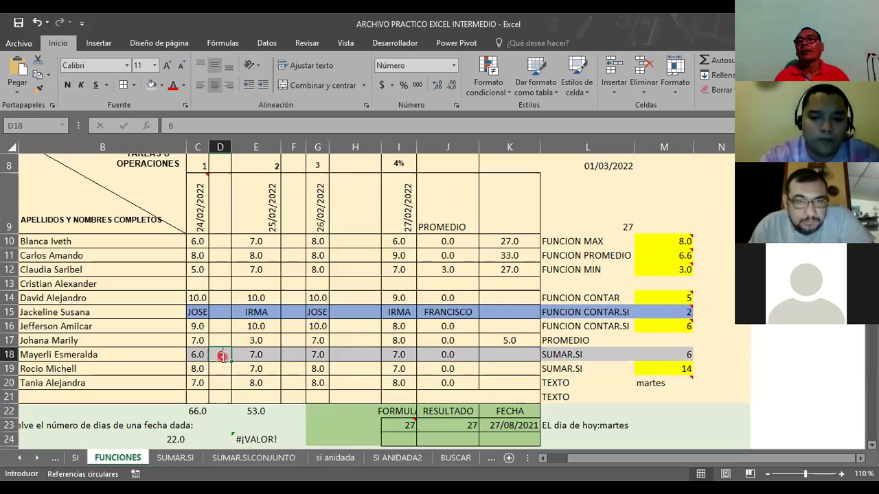
pyautogui.press('Tab')
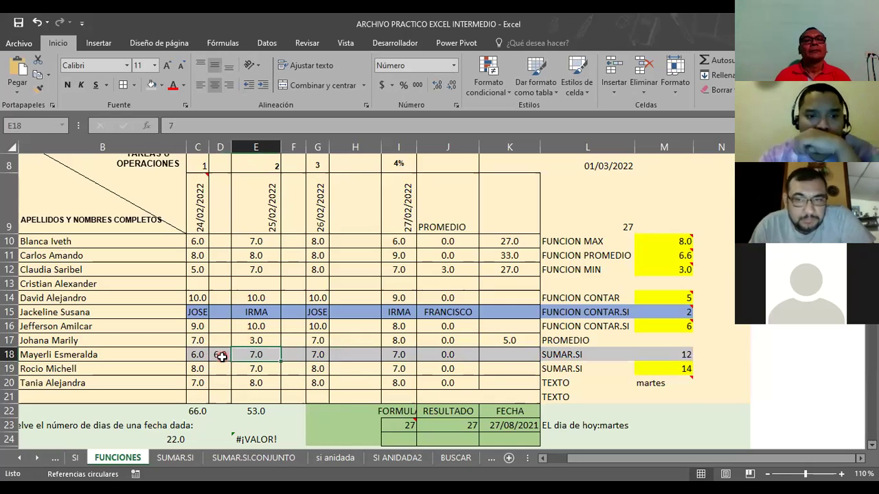
pyautogui.press('Tab')
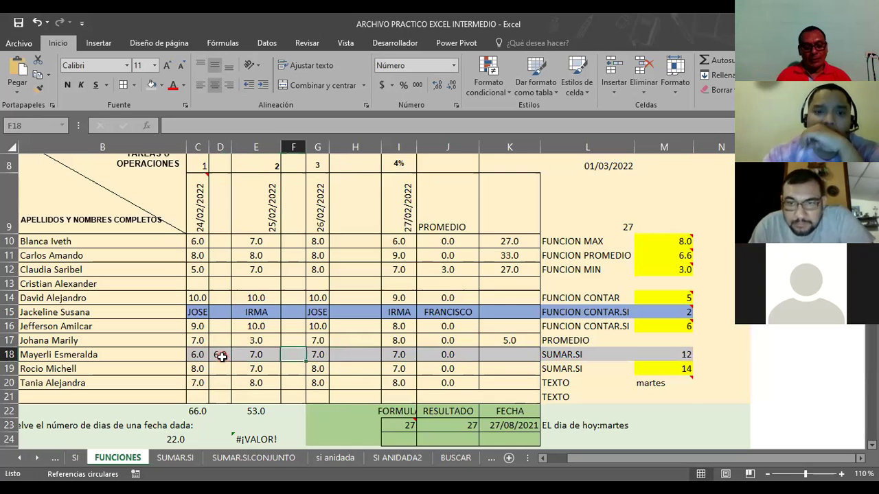
pyautogui.write('6')
pyautogui.press('Tab')
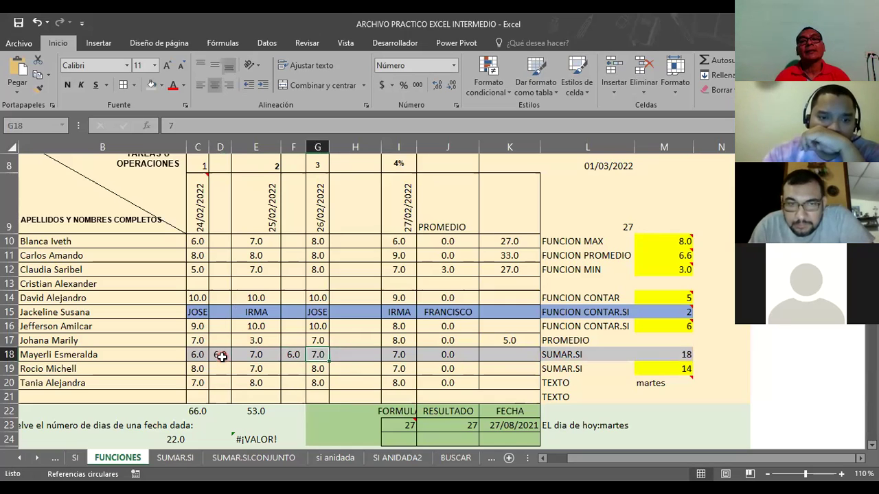
pyautogui.press('Tab')
pyautogui.write('6')
pyautogui.press('Tab')
pyautogui.press('Tab')
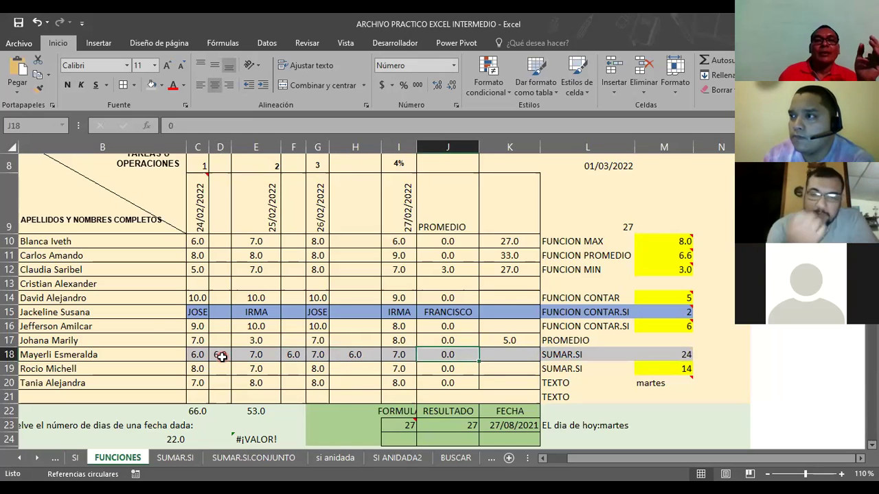
pyautogui.moveTo(196, 241); pyautogui.dragTo(509, 386)
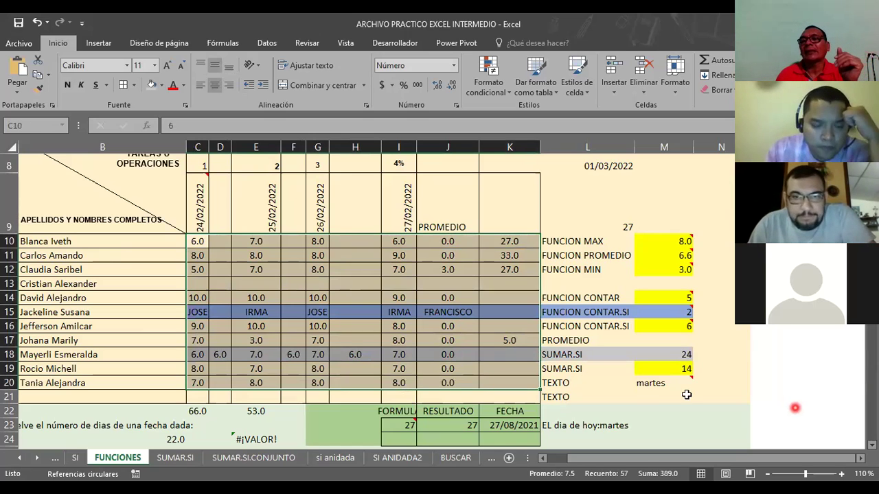
pyautogui.click(668, 355)
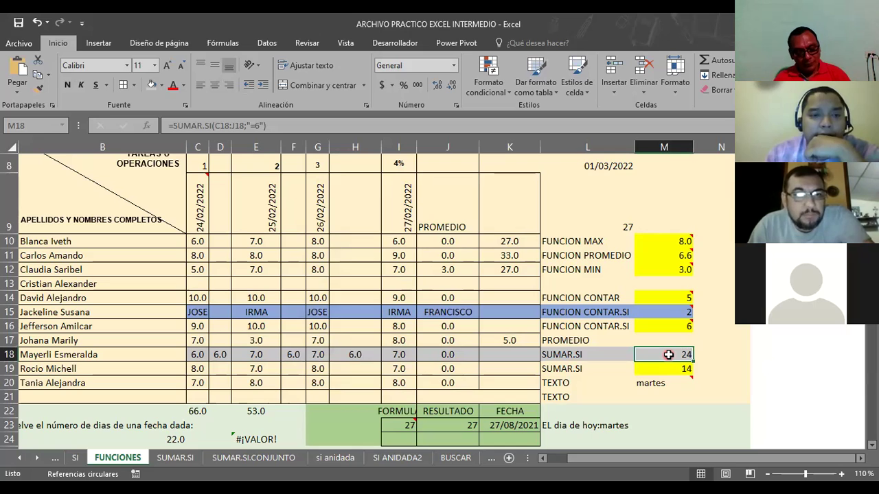
# Replace C18:J18 with C10:K20 in M18's SUMAR.SI(...;"=6"), so it totals 36
pyautogui.doubleClick(668, 354)
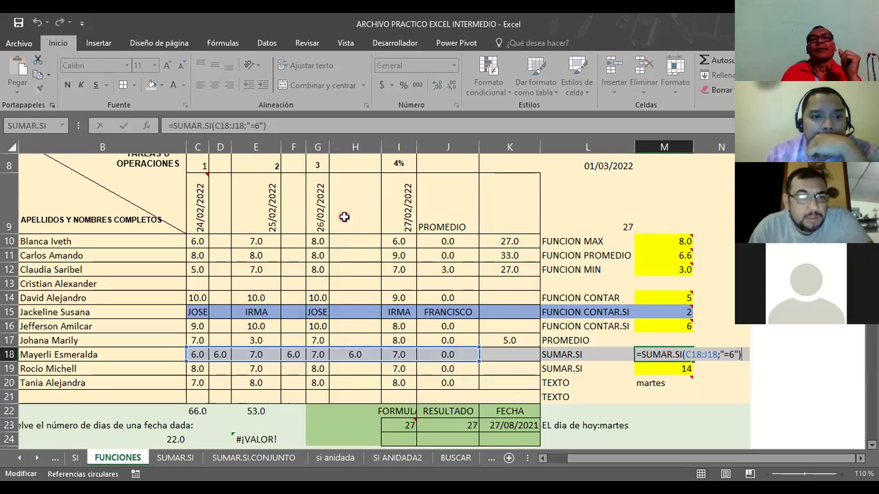
pyautogui.click(216, 126)
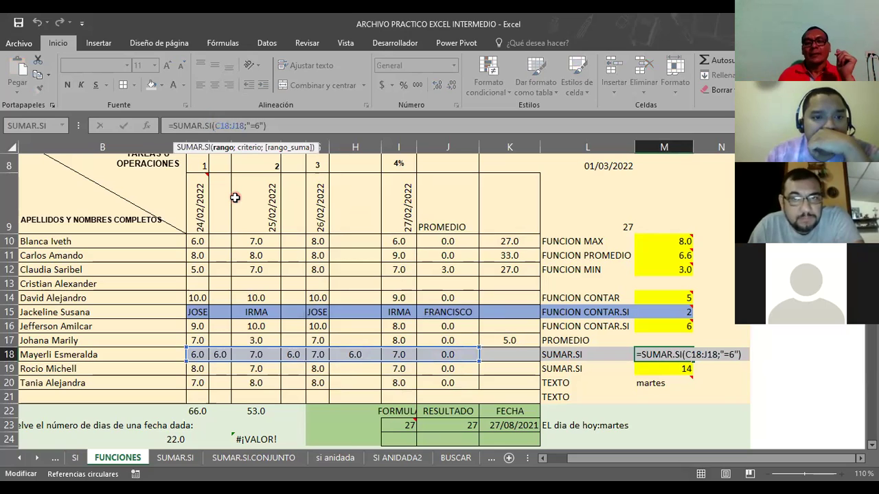
pyautogui.press('Delete')
pyautogui.press('Delete')
pyautogui.press('Delete')
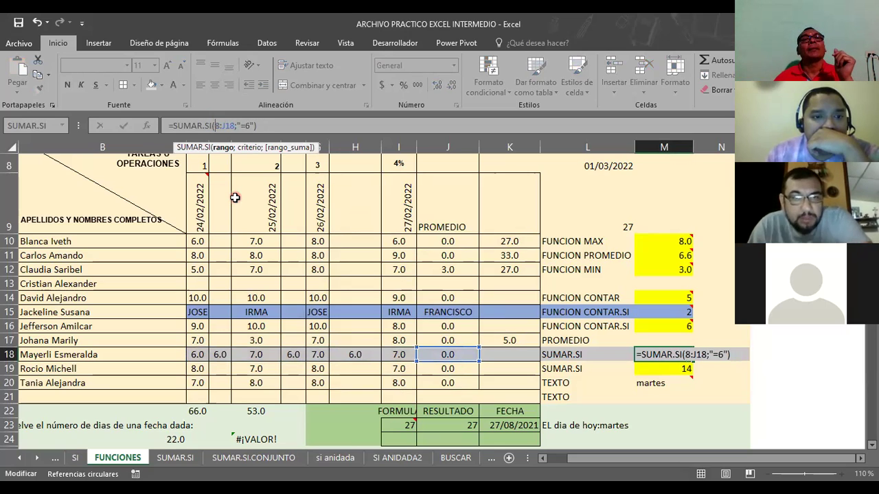
pyautogui.press('Delete')
pyautogui.press('Delete')
pyautogui.press('Delete')
pyautogui.press('Delete')
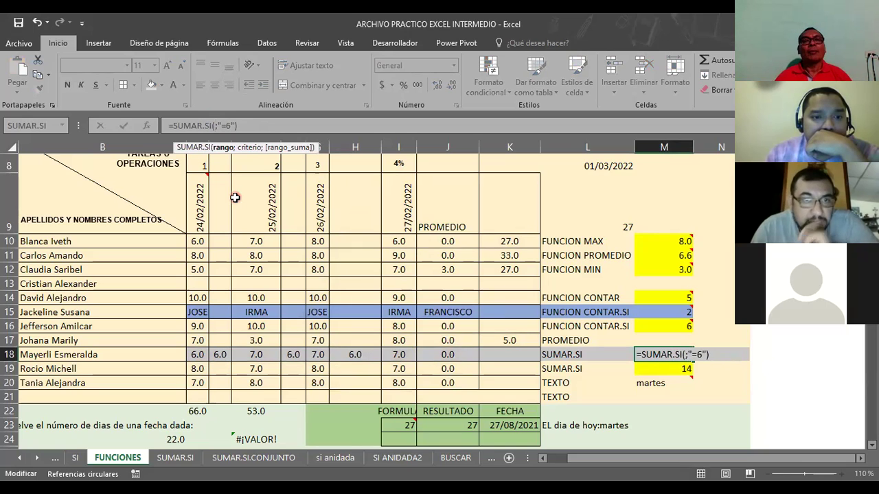
pyautogui.click(200, 244)
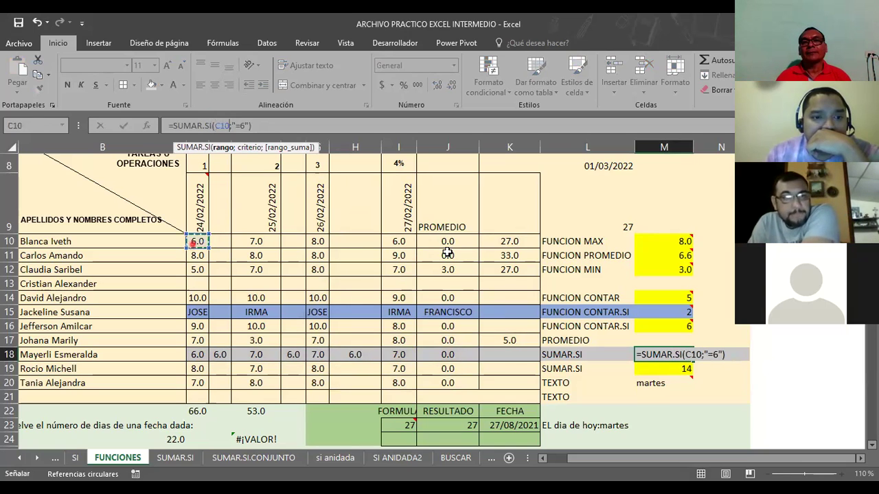
pyautogui.keyDown('shift'); pyautogui.click(515, 377); pyautogui.keyUp('shift')
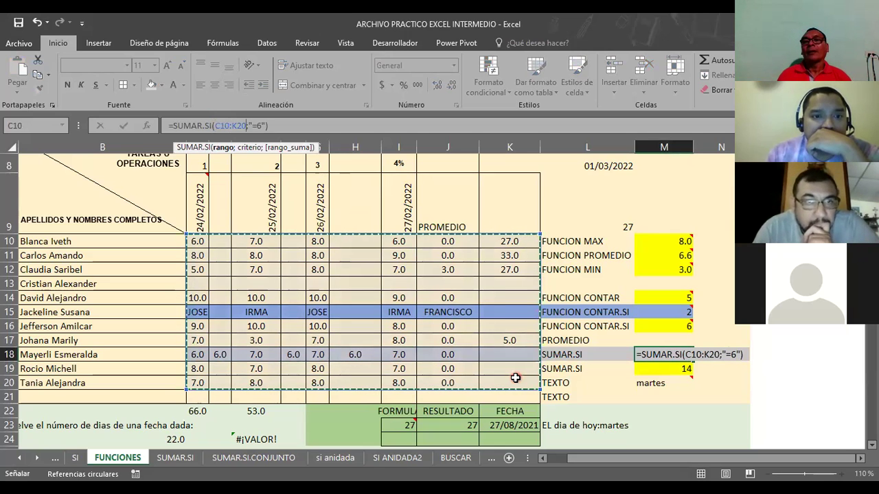
pyautogui.press('Return')
pyautogui.click(680, 369)
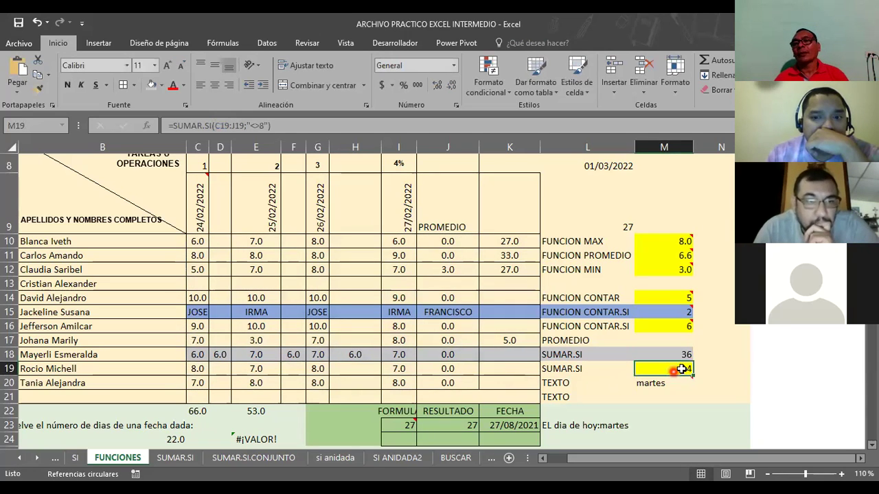
pyautogui.click(675, 356)
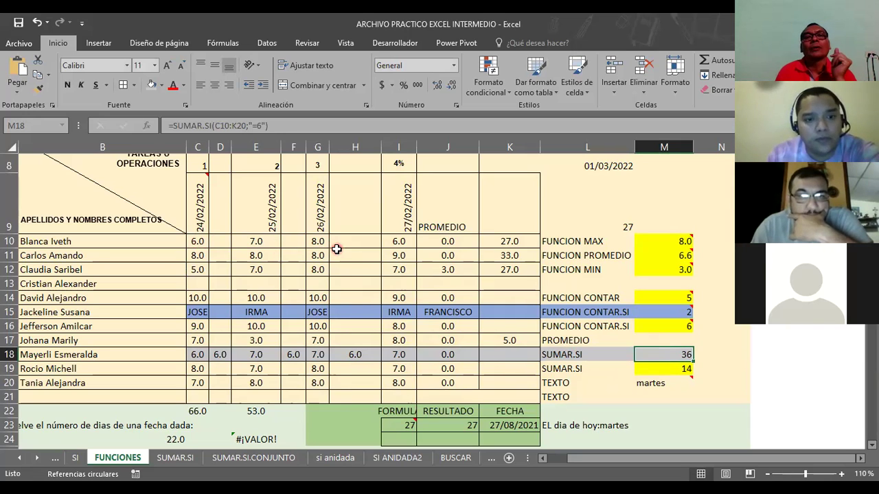
pyautogui.click(665, 314)
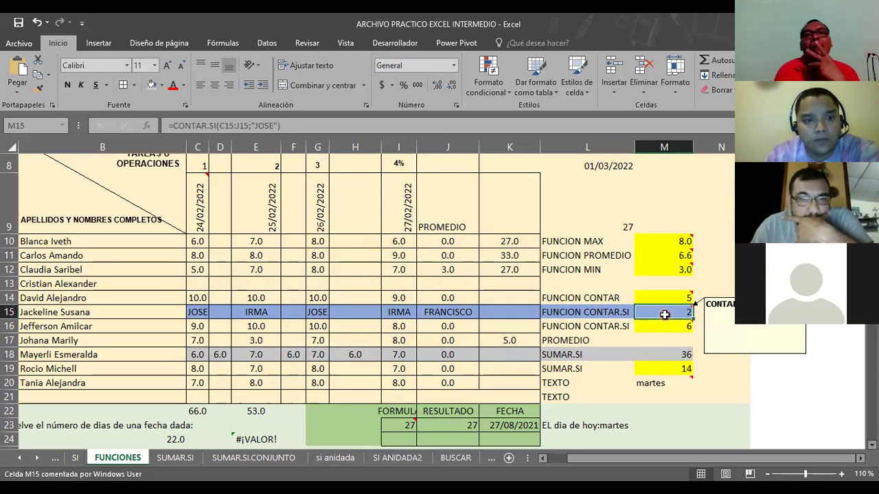
pyautogui.click(657, 328)
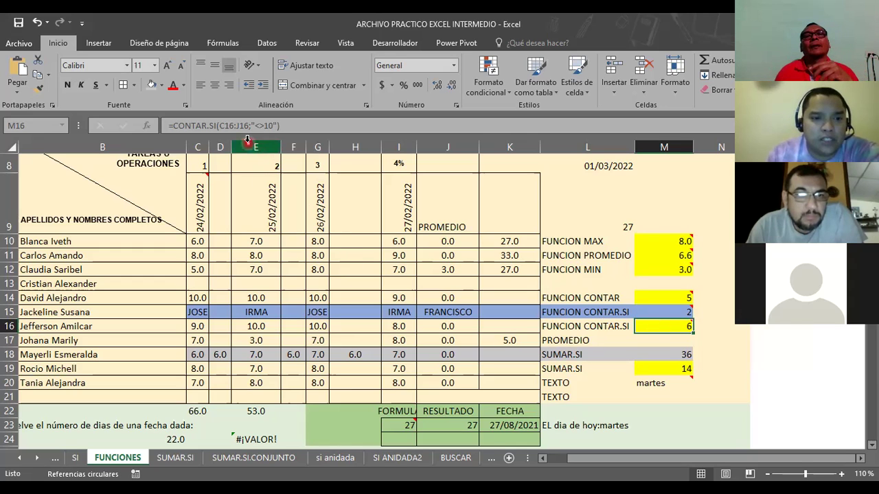
# Widen M16's CONTAR.SI range from C16:J16 to C10:K20
pyautogui.click(217, 126)
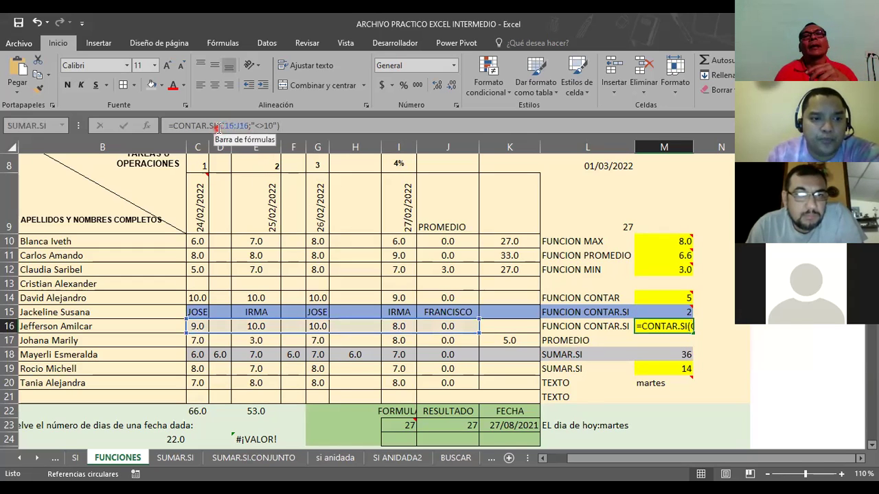
pyautogui.click(217, 126)
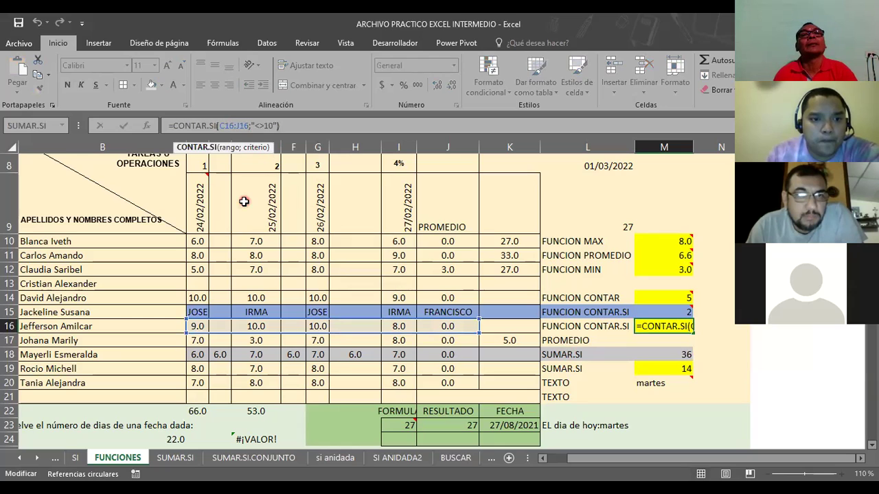
pyautogui.moveTo(220, 126); pyautogui.dragTo(249, 126)
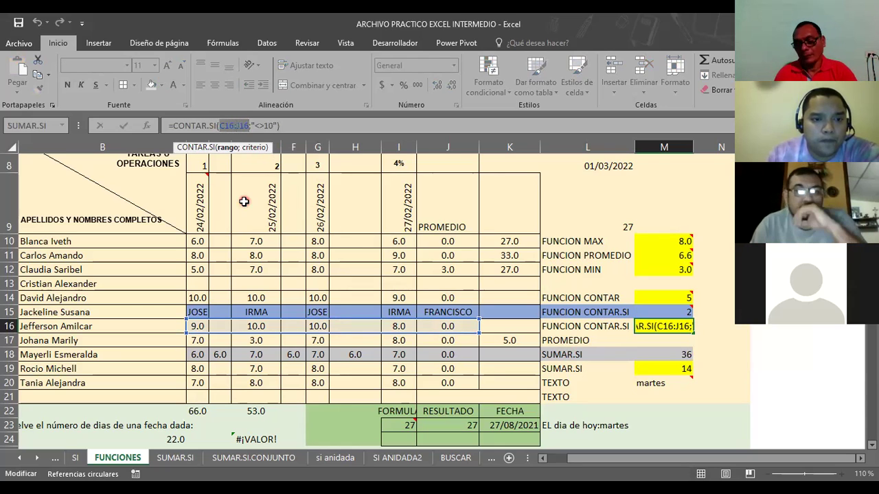
pyautogui.press('BackSpace')
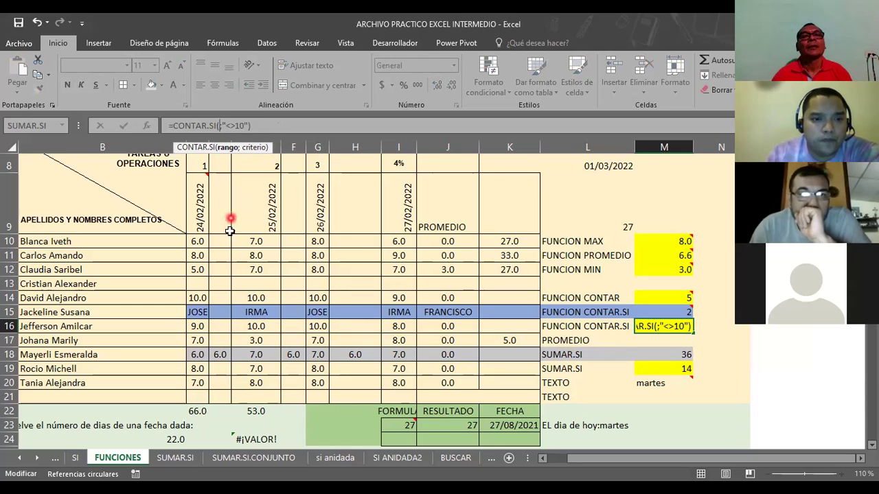
pyautogui.click(198, 241)
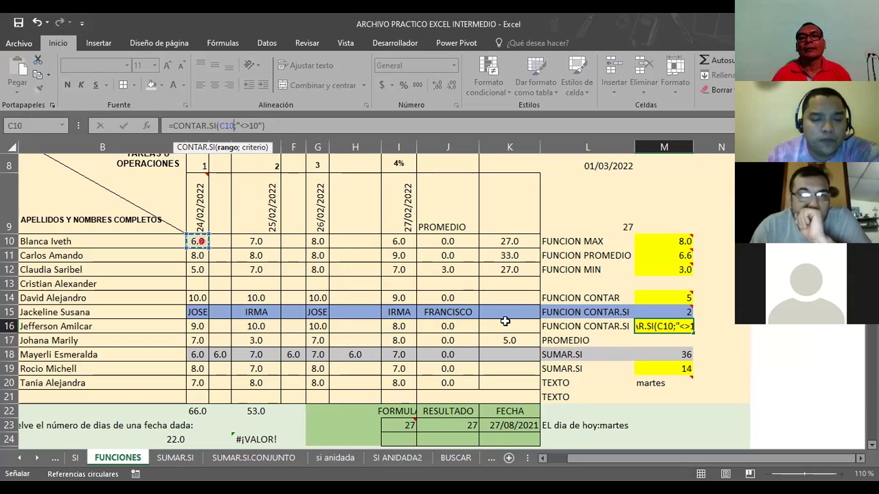
pyautogui.keyDown('shift'); pyautogui.click(511, 389); pyautogui.keyUp('shift')
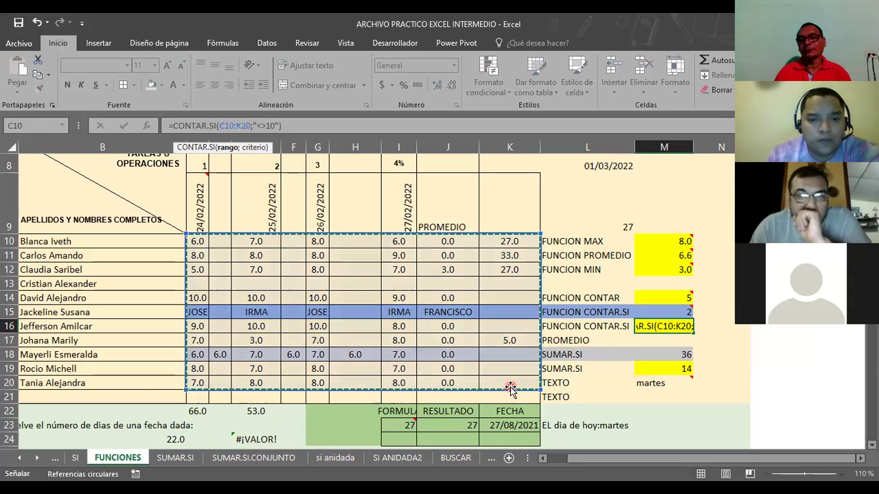
pyautogui.press('Return')
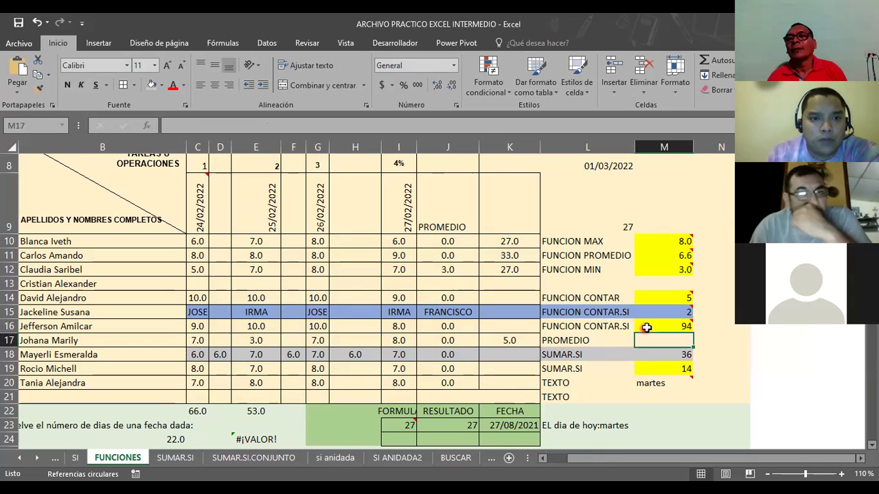
# Change M16's CONTAR.SI criterion from "<>10" to "=6", giving a count of 6
pyautogui.click(649, 326)
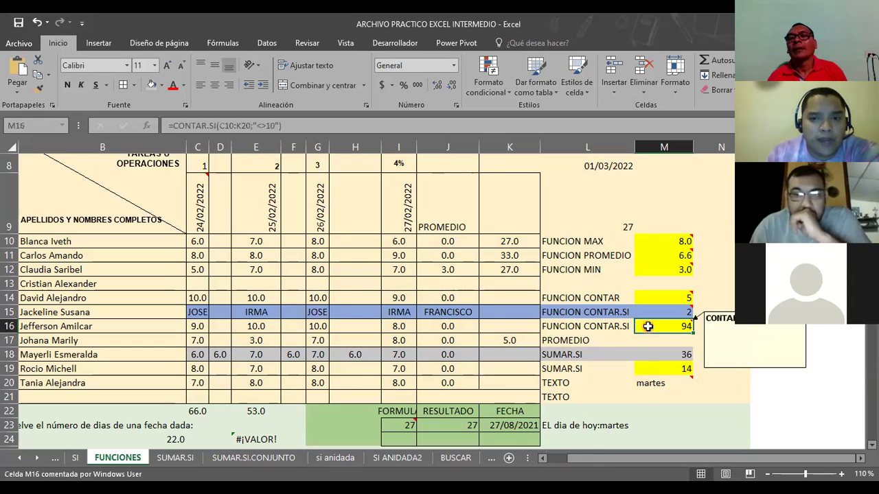
pyautogui.click(274, 125)
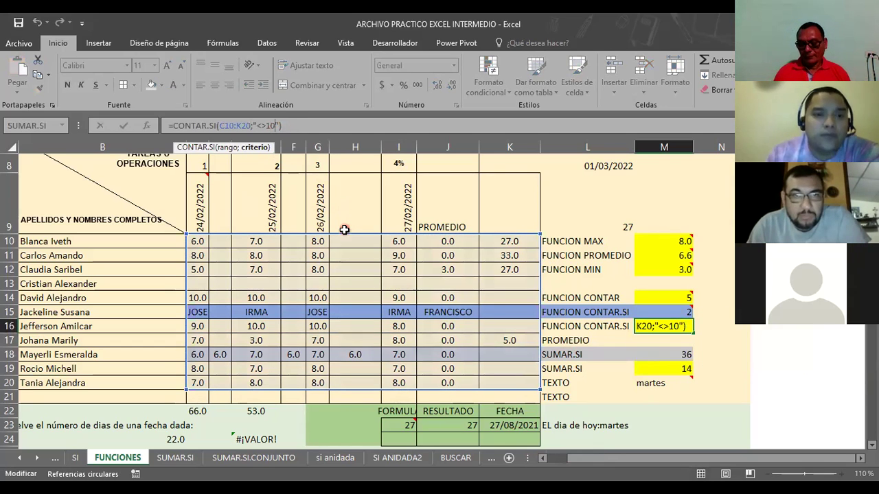
pyautogui.press('BackSpace')
pyautogui.press('BackSpace')
pyautogui.press('BackSpace')
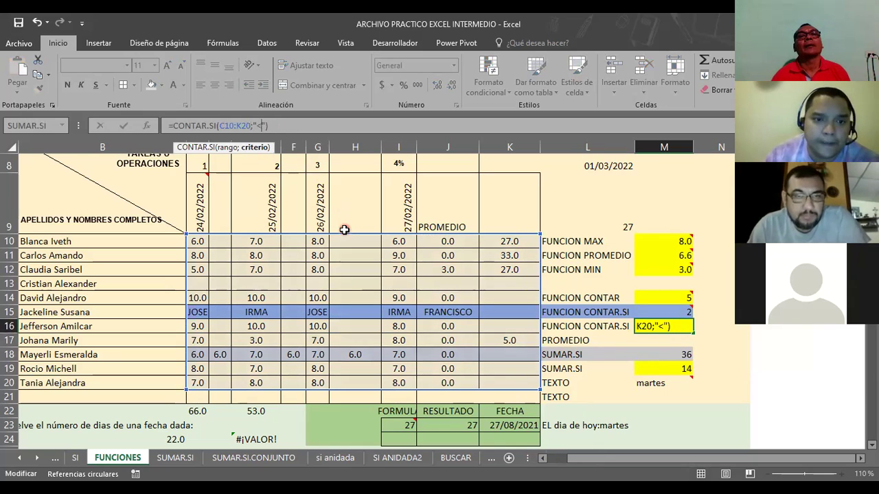
pyautogui.press('BackSpace')
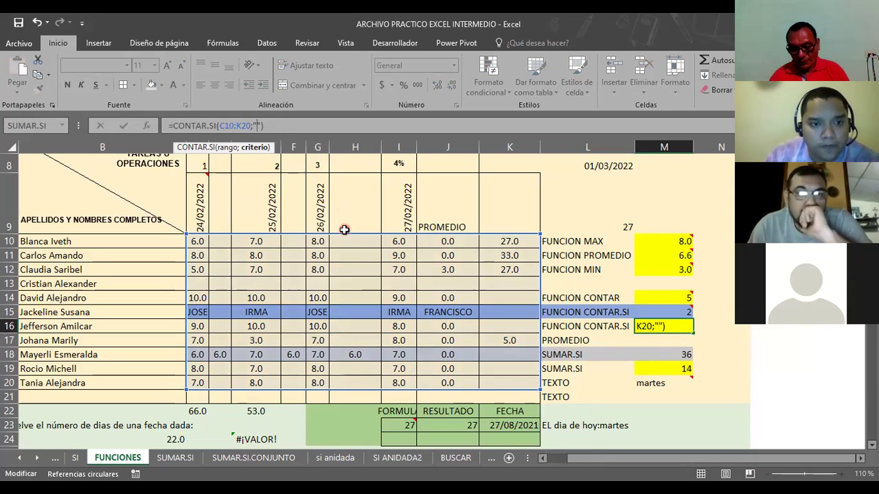
pyautogui.write('=6')
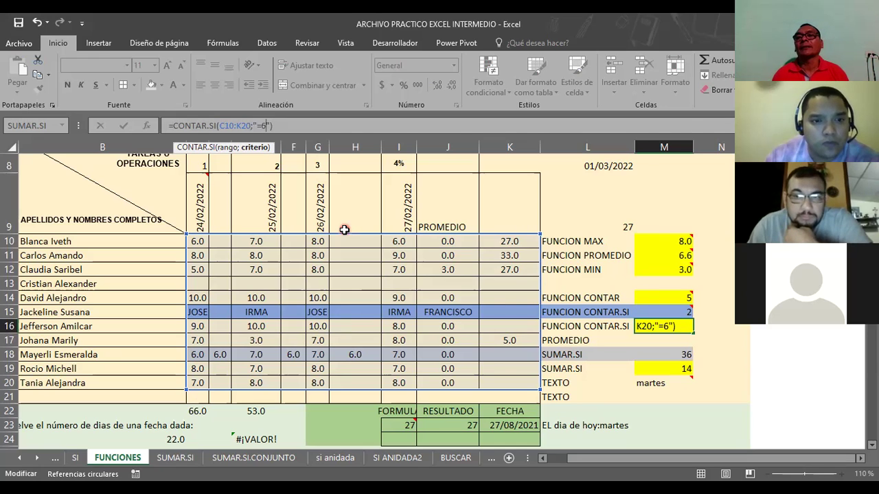
pyautogui.press('Return')
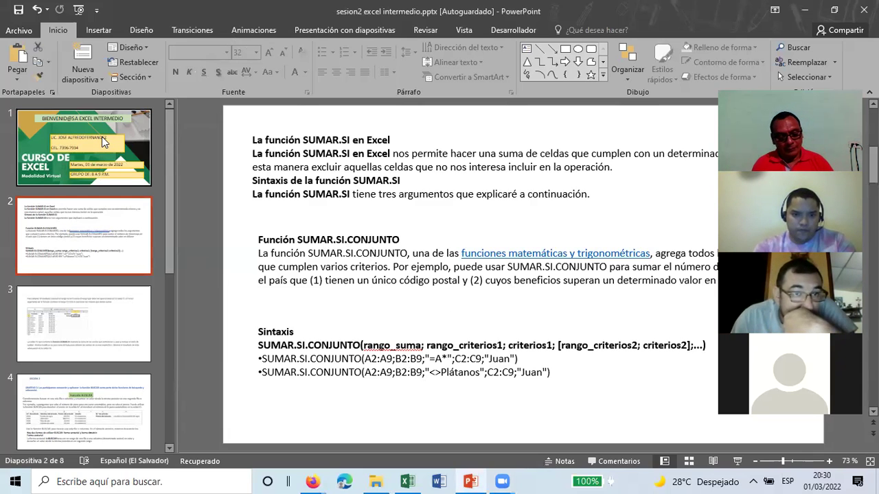
# Start the slideshow from slide 2 on SUMAR.SI and SUMAR.SI.CONJUNTO
pyautogui.hotkey('shift', 'F5')
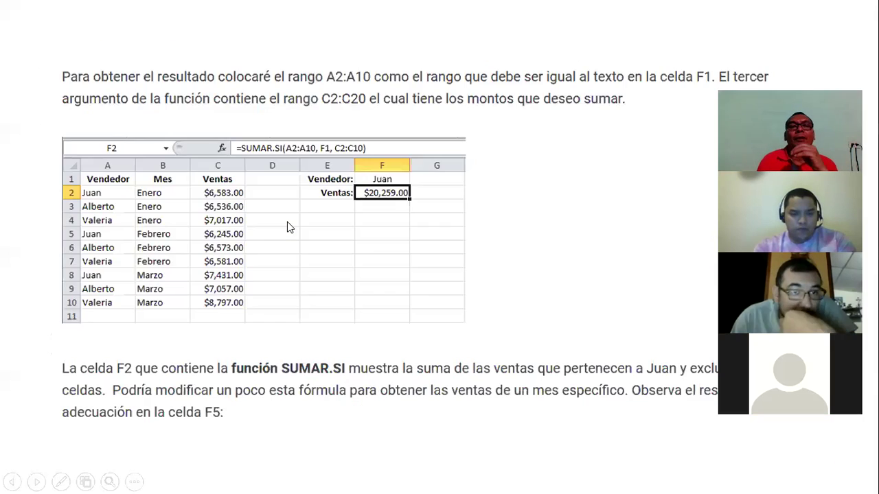
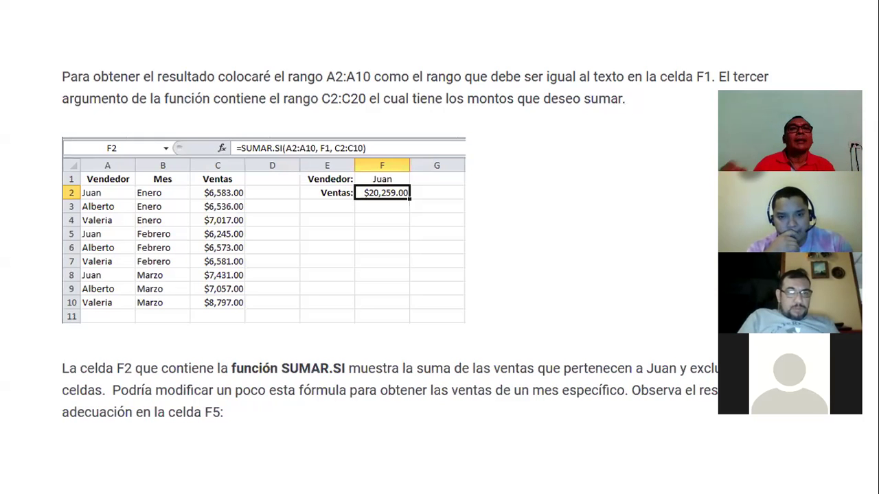
# Leave the full-screen SUMAR.SI article to return to Excel's FUNCIONES sheet
pyautogui.press('Escape')
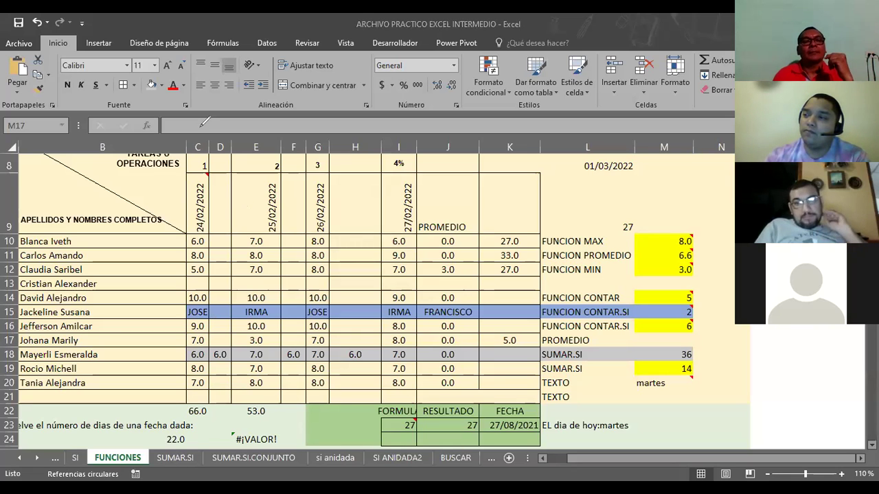
# Review the SUMAR.SI sheet's VENDEDOR, MES, VENTAS columns and F4's 378491 formula, then select B4
pyautogui.click(174, 460)
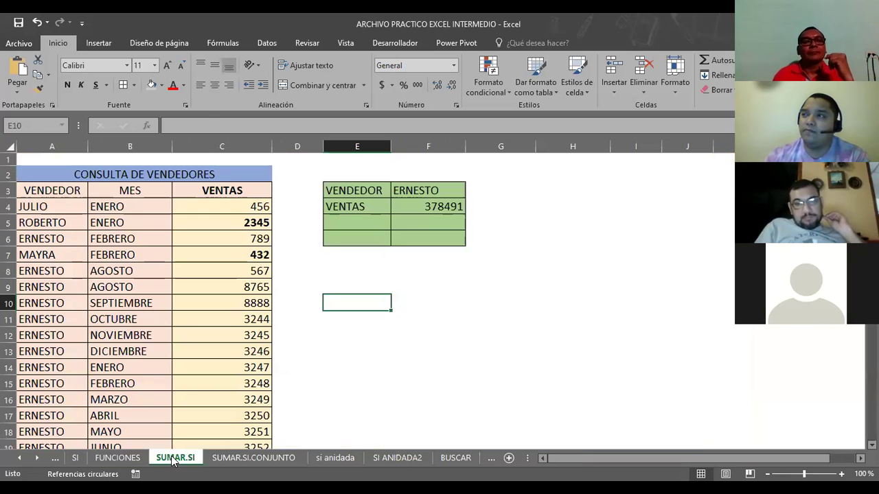
pyautogui.click(579, 330)
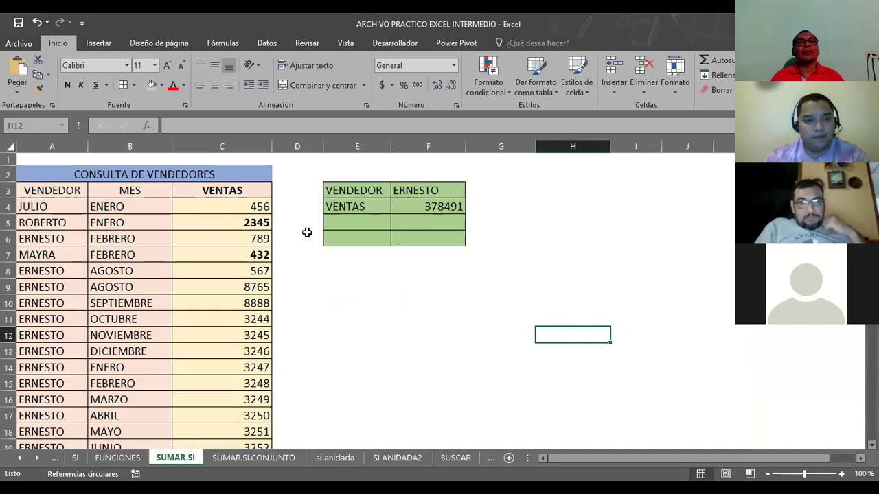
pyautogui.click(34, 190)
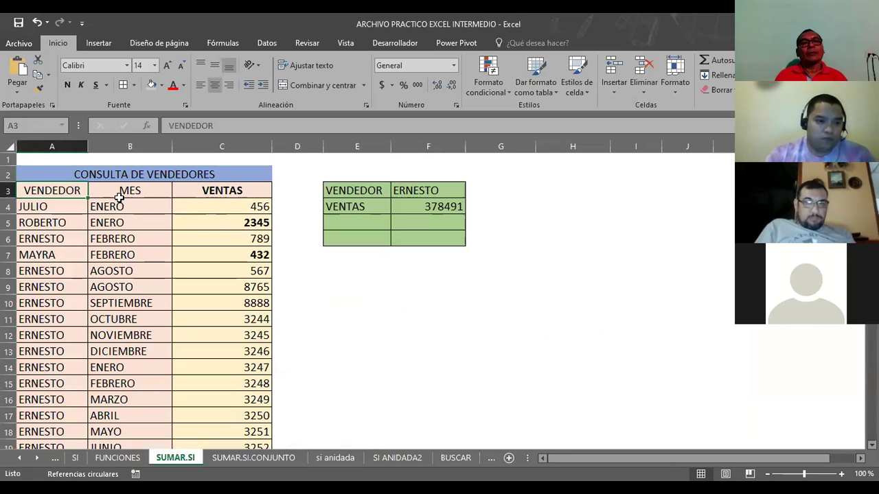
pyautogui.click(128, 192)
pyautogui.click(210, 188)
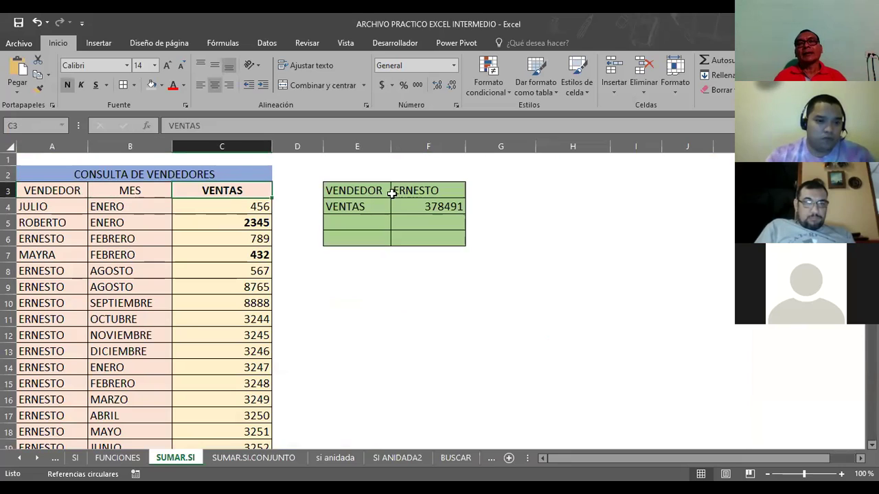
pyautogui.click(418, 190)
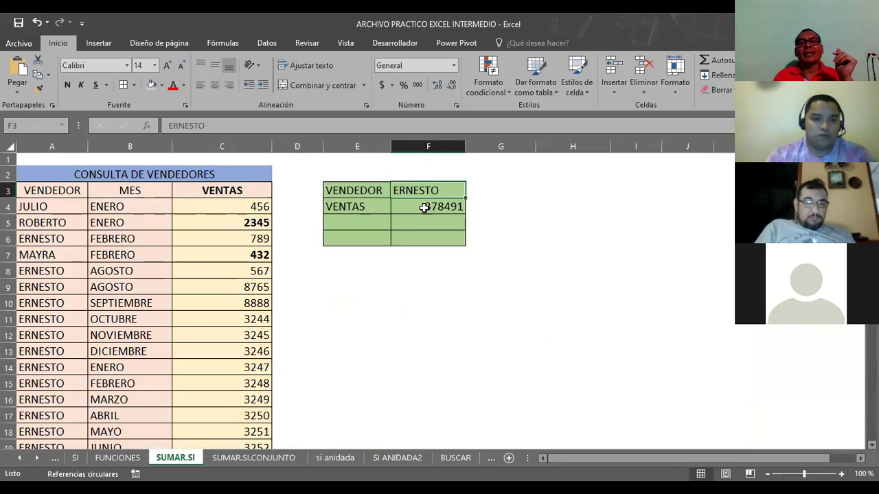
pyautogui.click(425, 209)
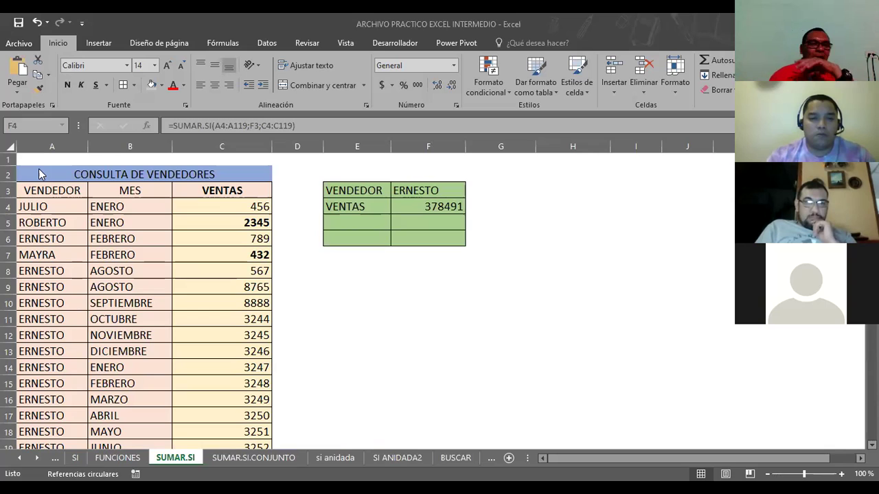
pyautogui.click(46, 209)
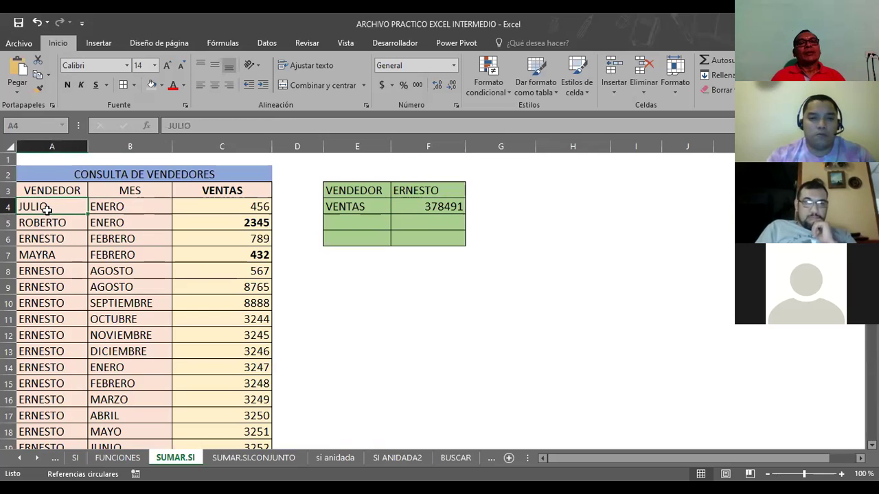
pyautogui.click(112, 207)
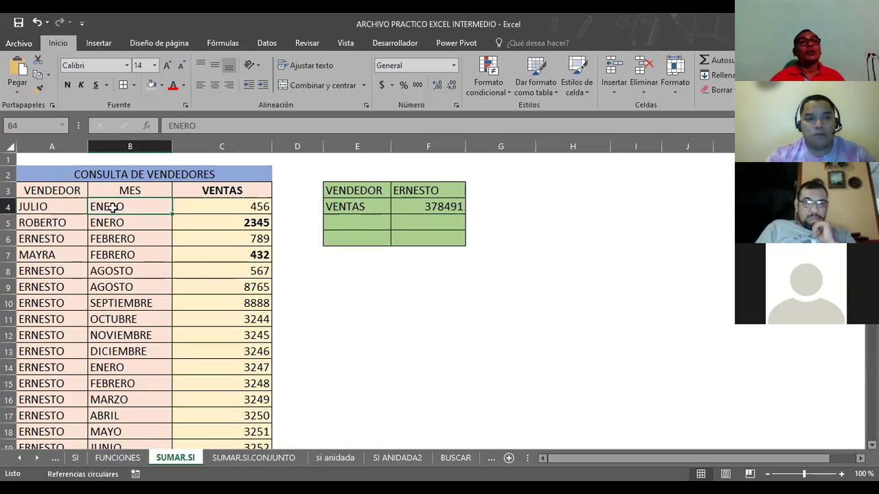
# Enter 2021 in B4 in place of ENERO and confirm F4 still totals 378491 for ERNESTO
pyautogui.write('2021')
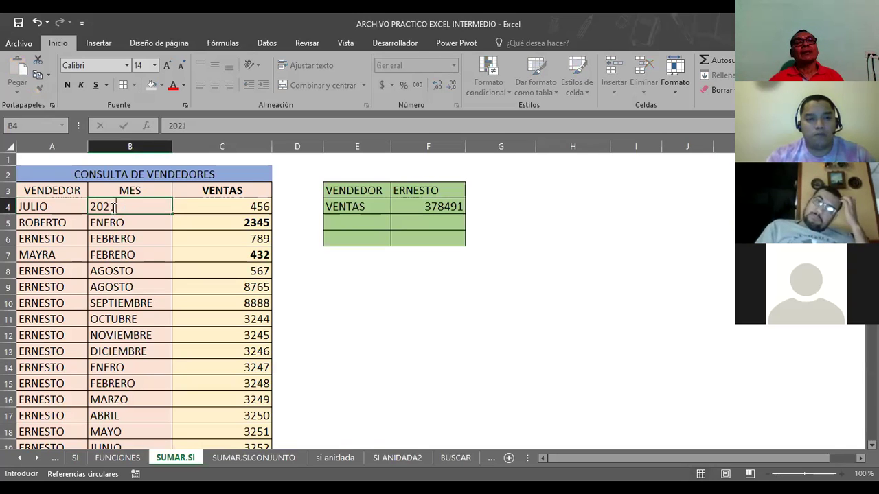
pyautogui.press('Return')
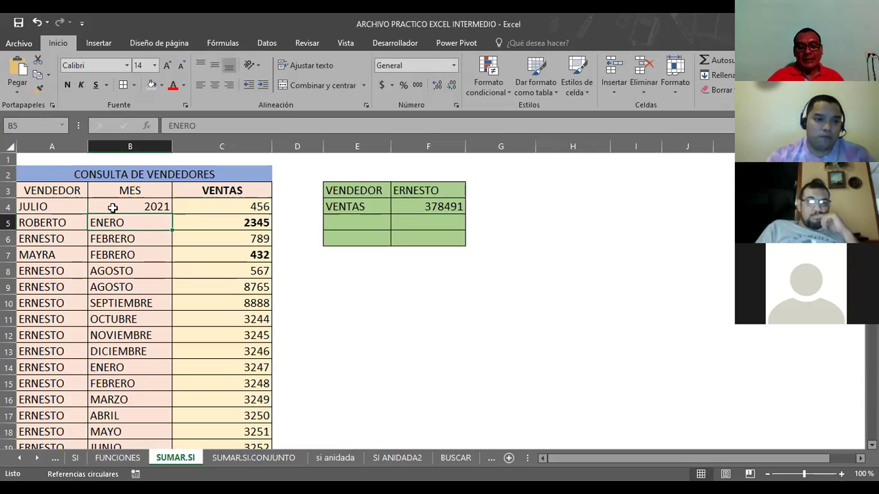
pyautogui.click(113, 207)
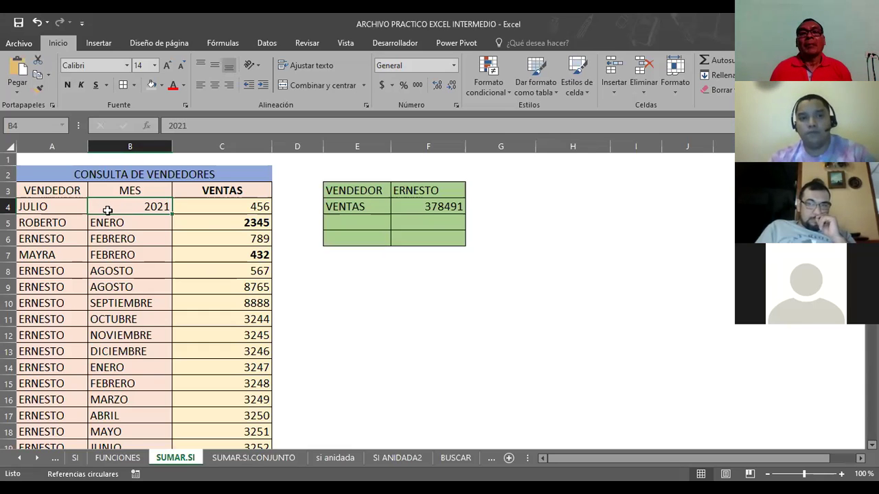
pyautogui.click(403, 191)
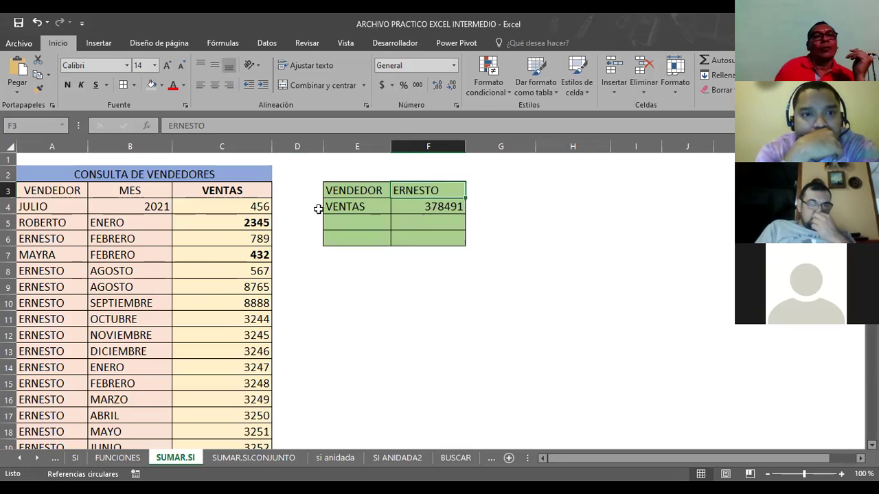
# Change the seller in A84 from ERNESTO to IRMA
pyautogui.click(40, 191)
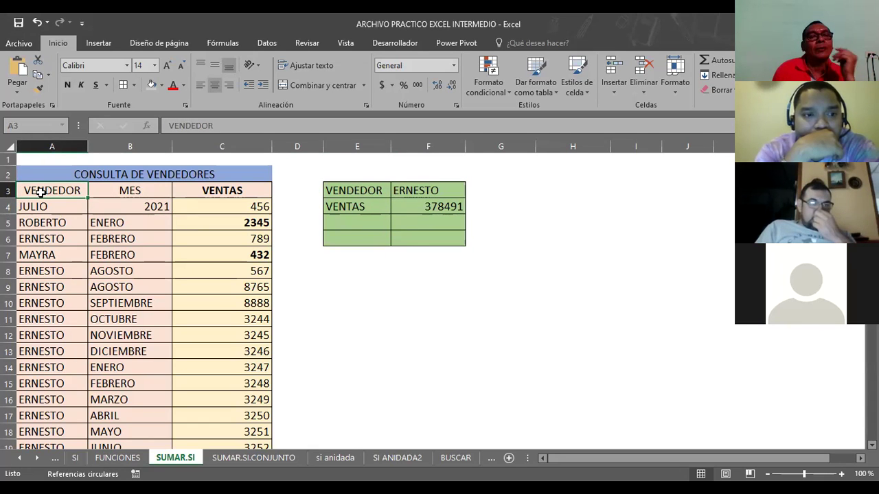
pyautogui.scroll(-4, 47, 232)
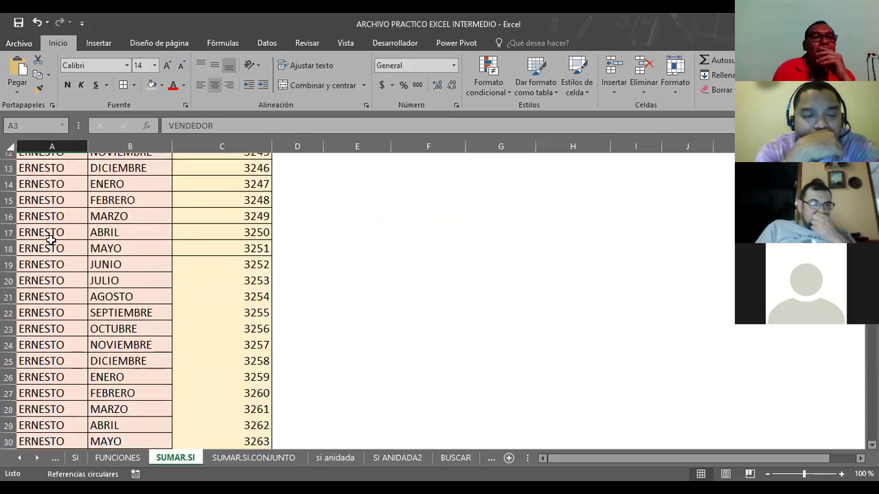
pyautogui.scroll(-2, 50, 242)
pyautogui.scroll(-2, 51, 242)
pyautogui.scroll(-4, 50, 242)
pyautogui.scroll(-2, 51, 243)
pyautogui.scroll(-2, 50, 242)
pyautogui.scroll(-2, 51, 243)
pyautogui.scroll(-5, 51, 243)
pyautogui.scroll(-3, 51, 242)
pyautogui.scroll(-2, 51, 242)
pyautogui.scroll(-6, 51, 243)
pyautogui.scroll(-1, 51, 243)
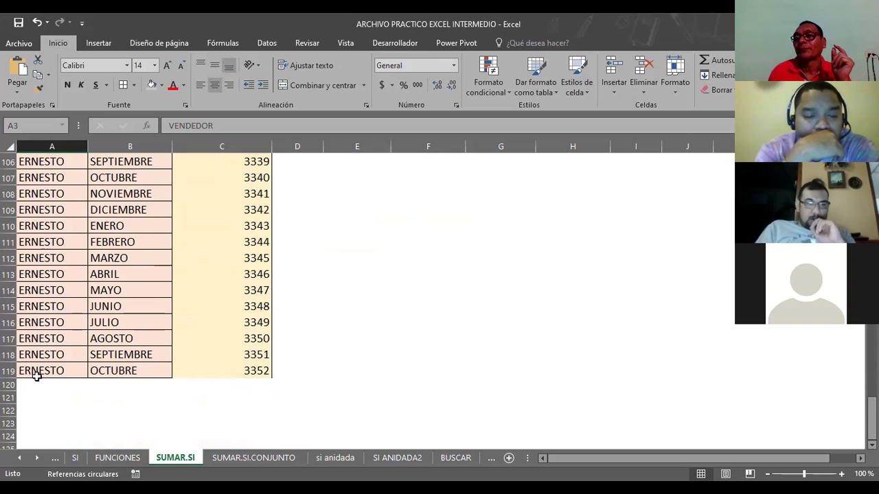
pyautogui.scroll(2, 36, 376)
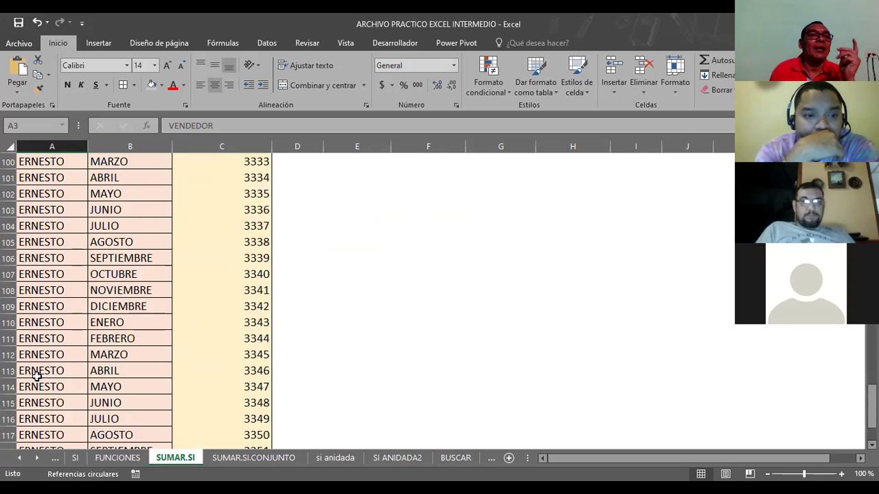
pyautogui.scroll(4, 37, 375)
pyautogui.scroll(3, 37, 375)
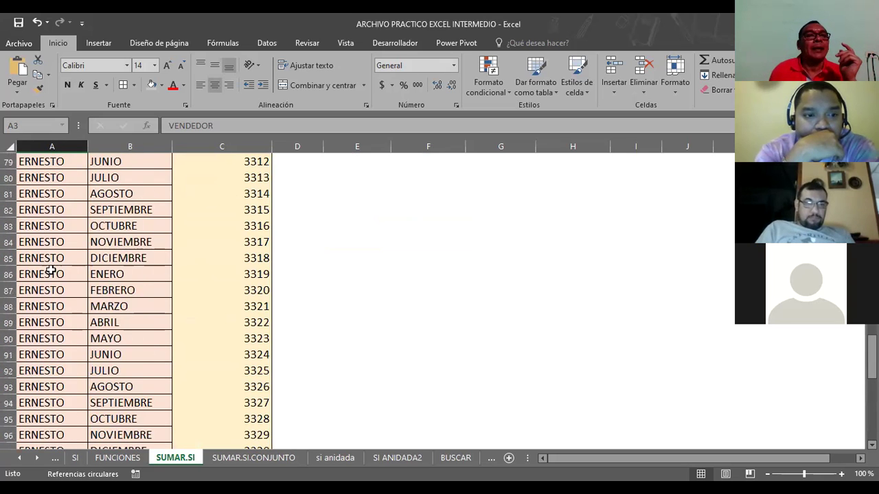
pyautogui.click(43, 243)
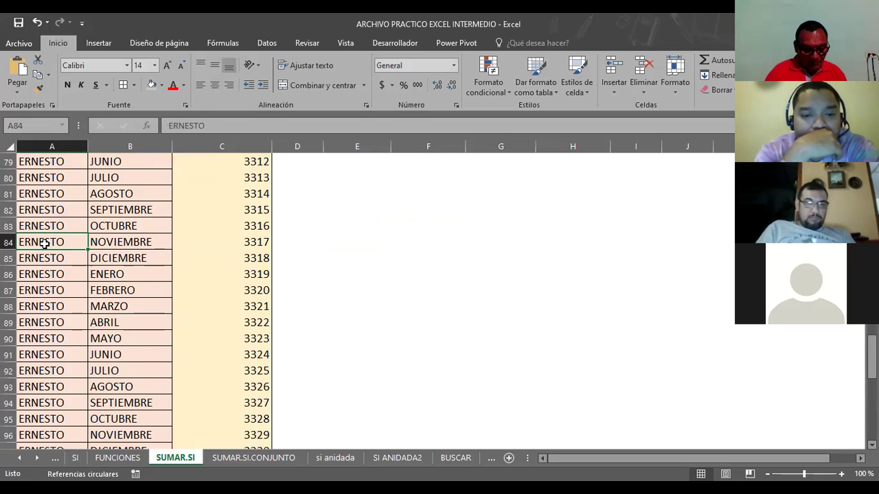
pyautogui.press('BackSpace')
pyautogui.write('MA')
pyautogui.press('Return')
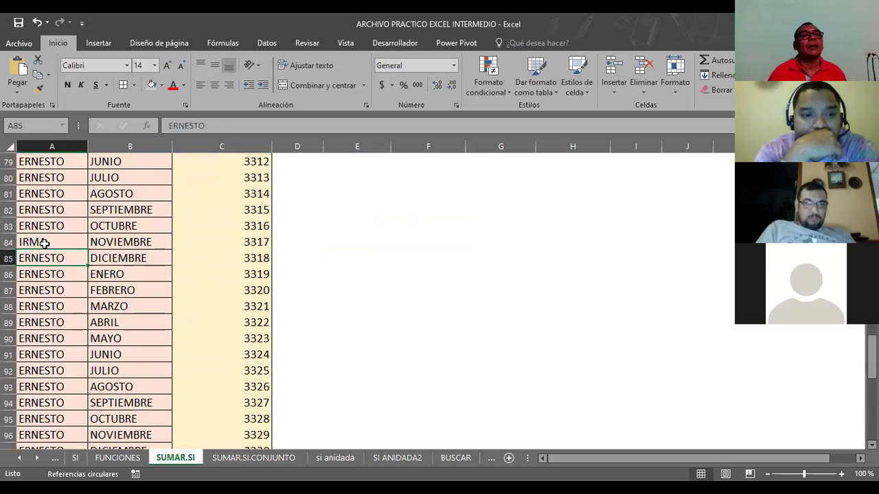
# Copy IRMA down column A to row 90 using Copiar celdas
pyautogui.click(44, 243)
pyautogui.moveTo(86, 250); pyautogui.dragTo(84, 274)
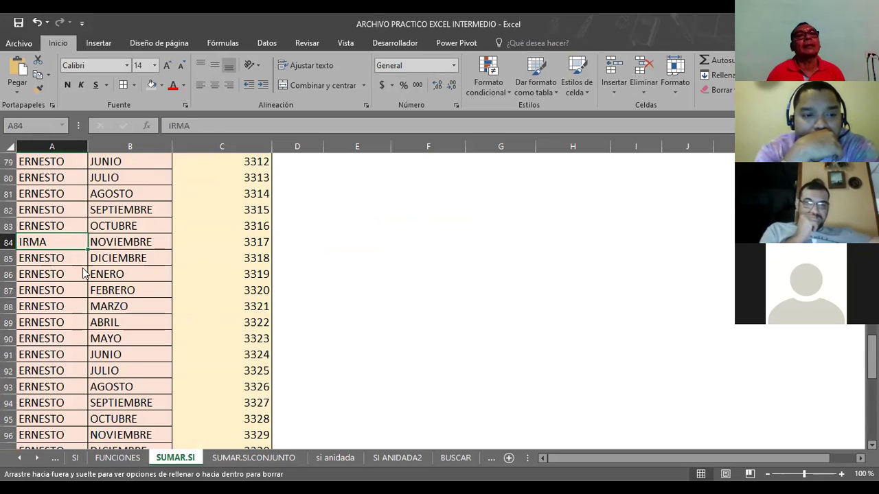
pyautogui.moveTo(83, 273); pyautogui.dragTo(83, 346)
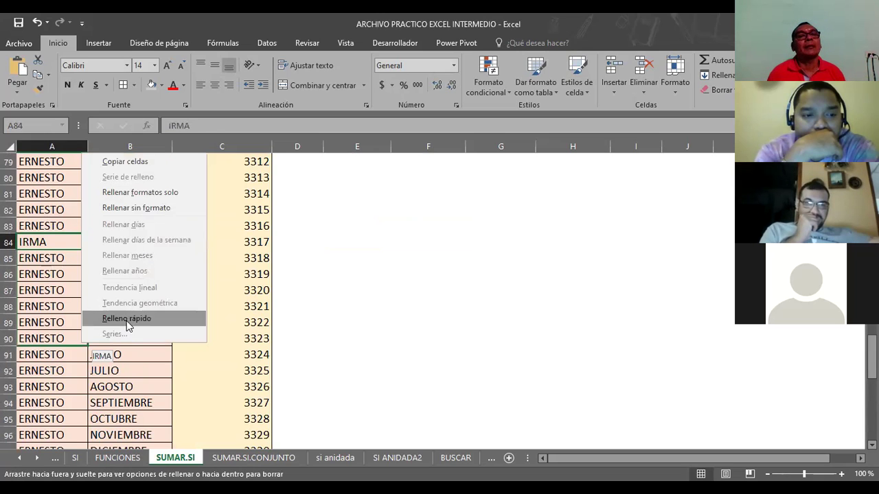
pyautogui.click(134, 162)
pyautogui.click(350, 214)
pyautogui.scroll(9, 349, 214)
pyautogui.scroll(10, 350, 214)
pyautogui.scroll(5, 349, 214)
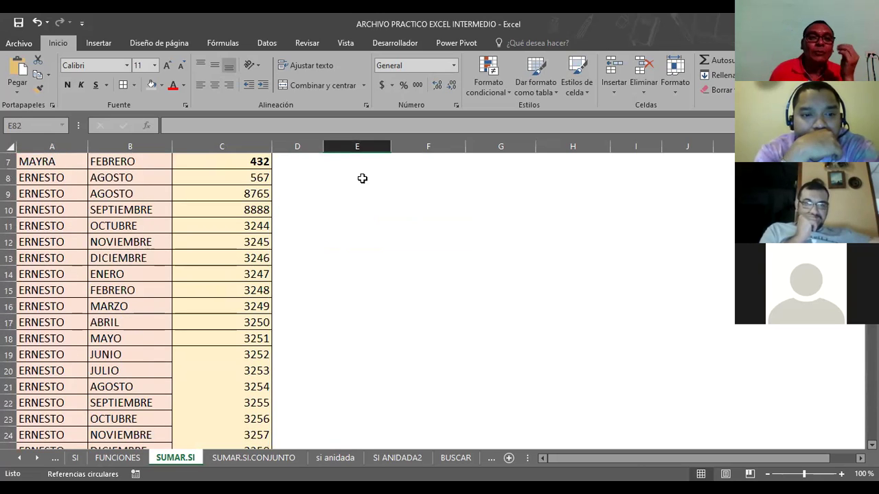
pyautogui.scroll(2, 381, 233)
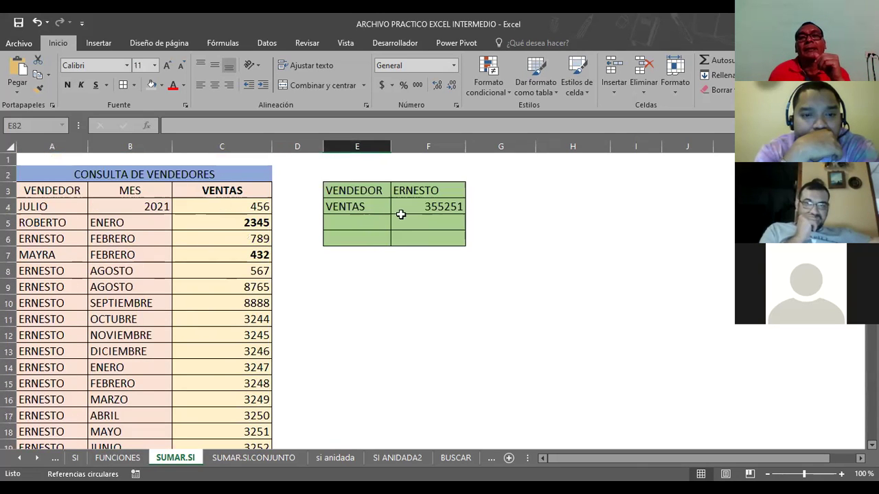
# Replace the seller in F3 with IRMA so F4 recalculates to 23240
pyautogui.click(421, 191)
pyautogui.press('Delete')
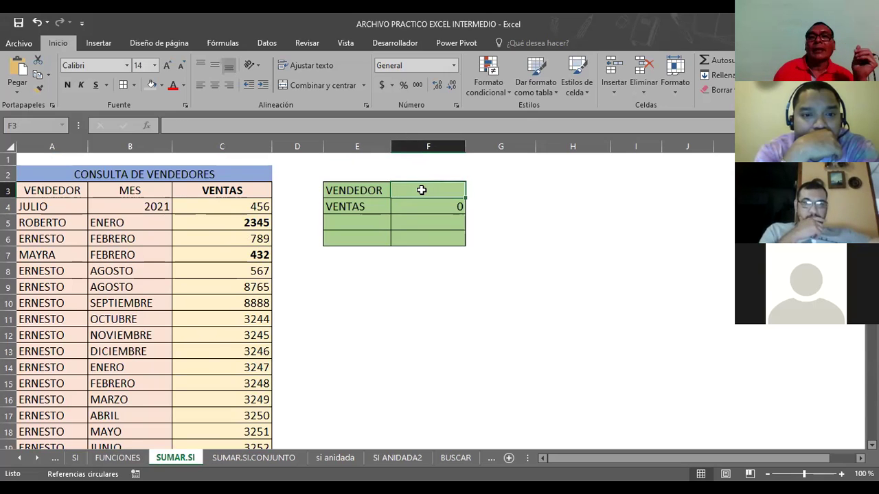
pyautogui.click(443, 214)
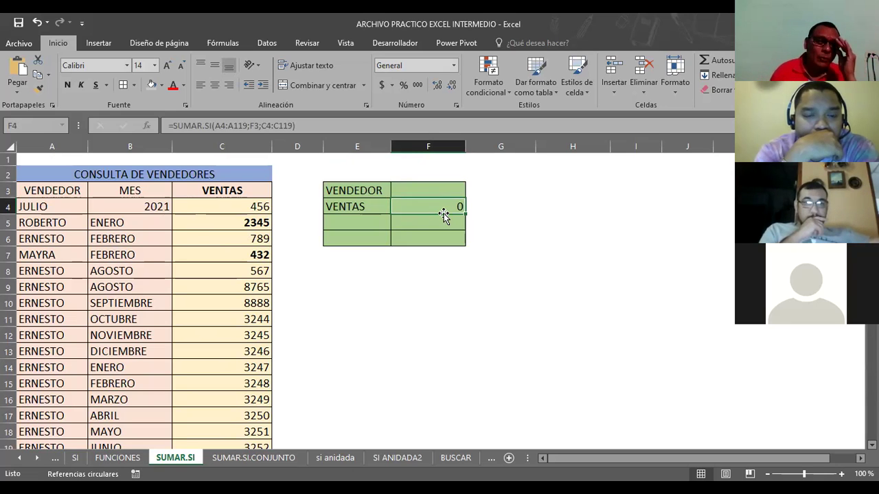
pyautogui.click(427, 189)
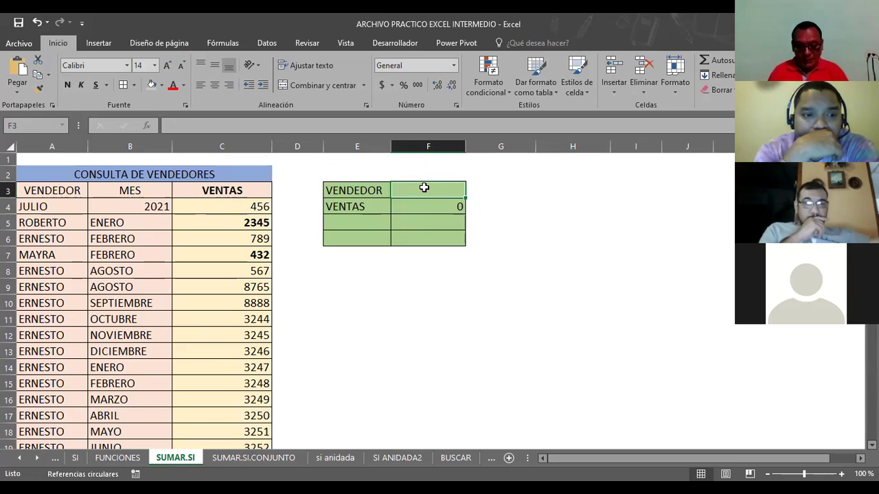
pyautogui.doubleClick(426, 188)
pyautogui.write('IRMA')
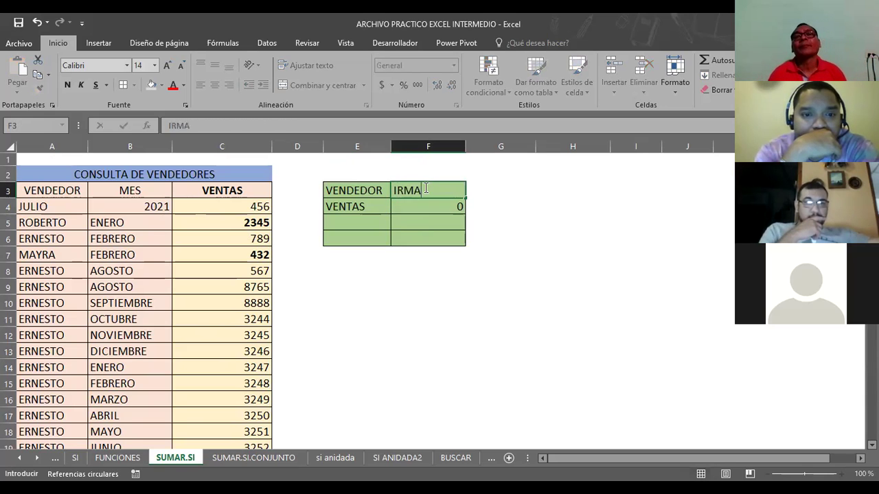
pyautogui.press('Return')
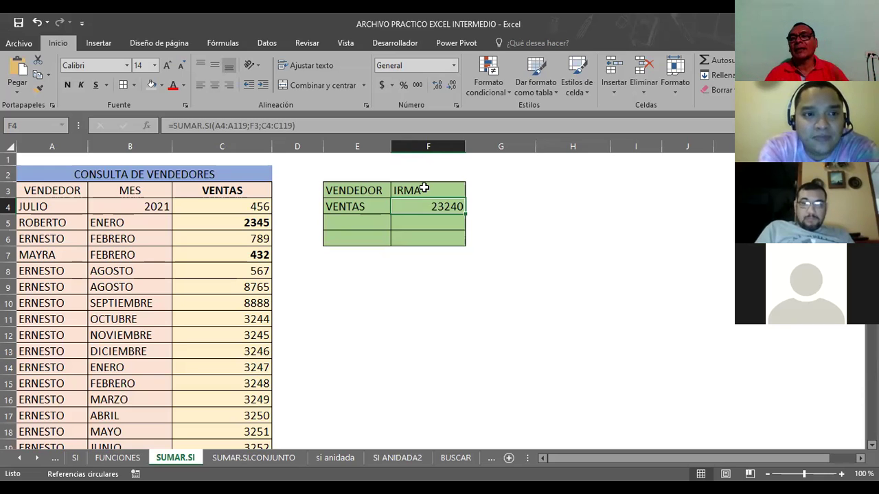
# Move around the VENTAS label and sales total, then select the first seller JULIO
pyautogui.press('Return')
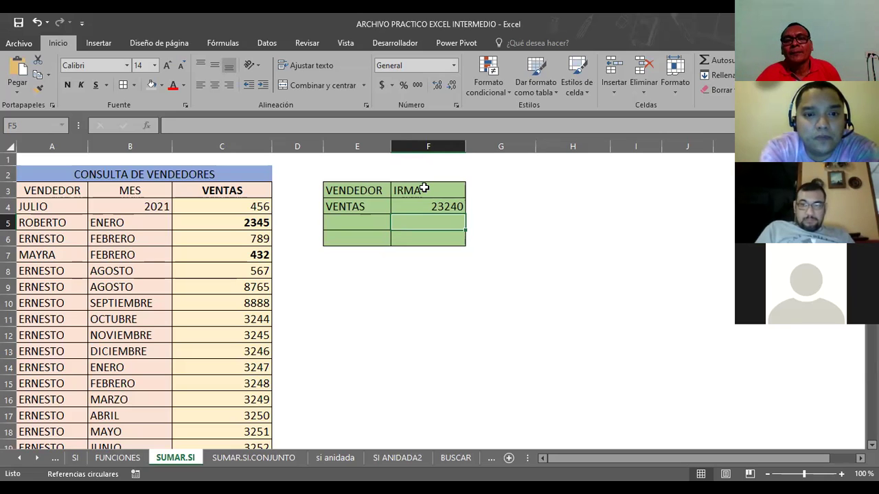
pyautogui.press('Left')
pyautogui.press('Left')
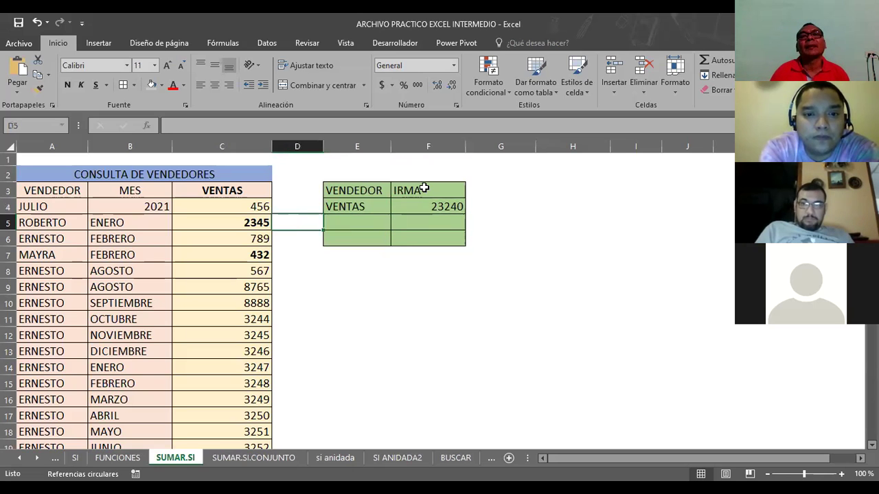
pyautogui.press('Left')
pyautogui.press('Left')
pyautogui.press('Left')
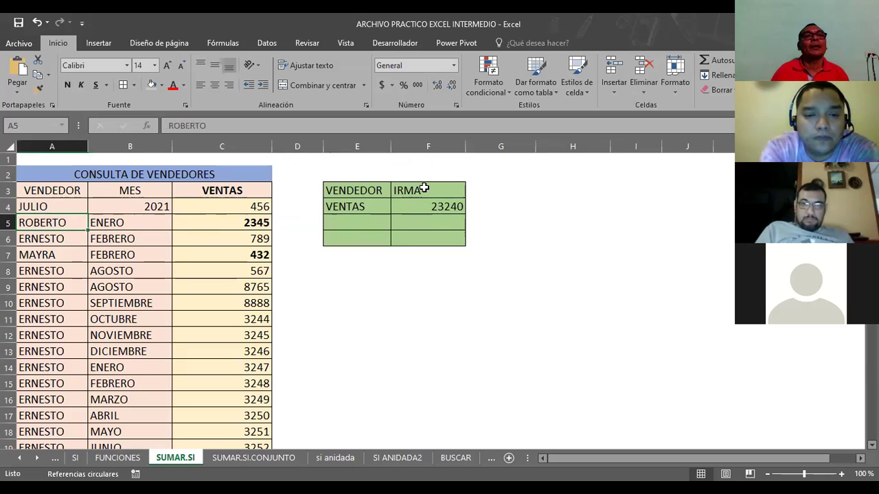
pyautogui.press('Right')
pyautogui.press('Right')
pyautogui.press('Right')
pyautogui.press('Right')
pyautogui.press('Up')
pyautogui.press('Up')
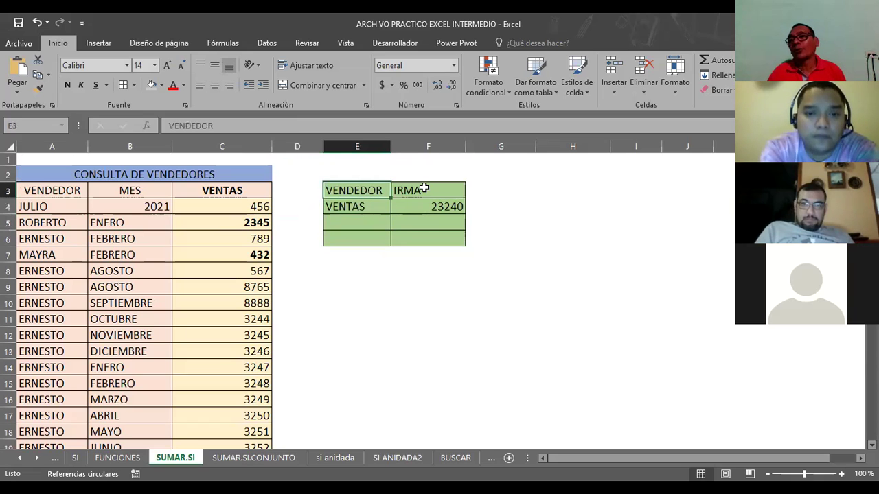
pyautogui.press('Down')
pyautogui.press('Right')
pyautogui.press('Right')
pyautogui.press('Left')
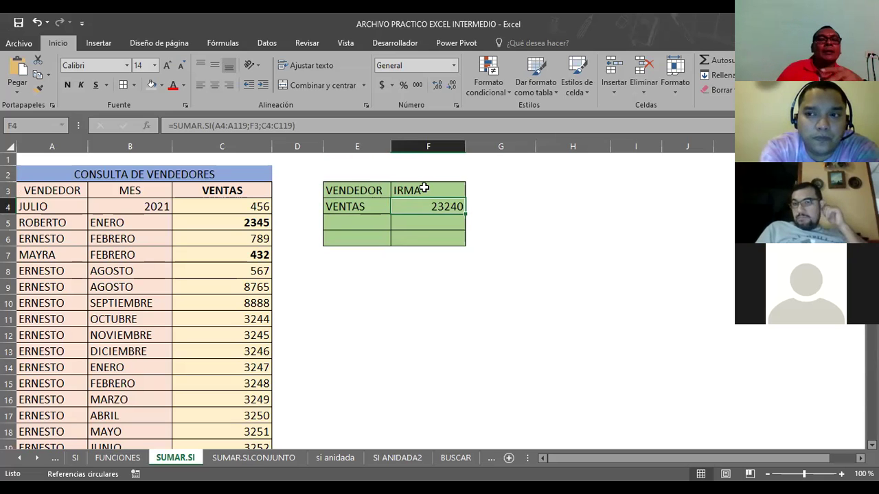
pyautogui.click(48, 206)
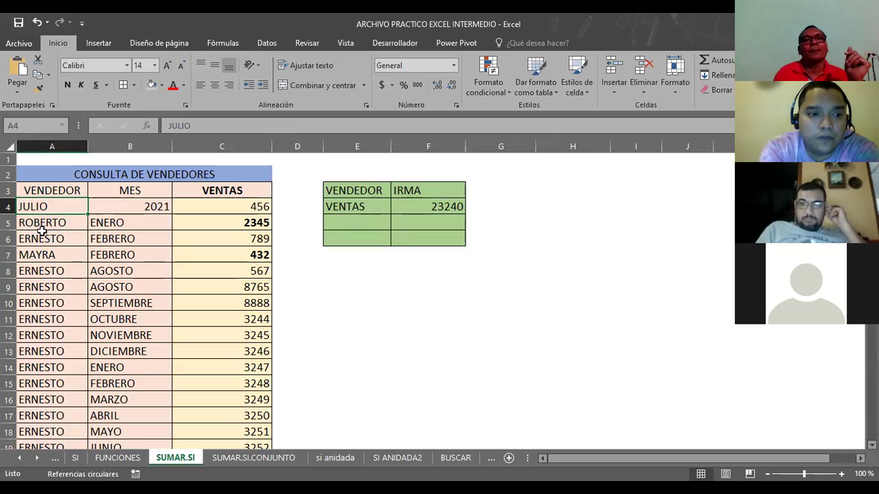
# Select rows 14 to 119 and delete them with Eliminar, dropping IRMA's total to 0
pyautogui.click(14, 368)
pyautogui.moveTo(9, 367); pyautogui.dragTo(8, 431)
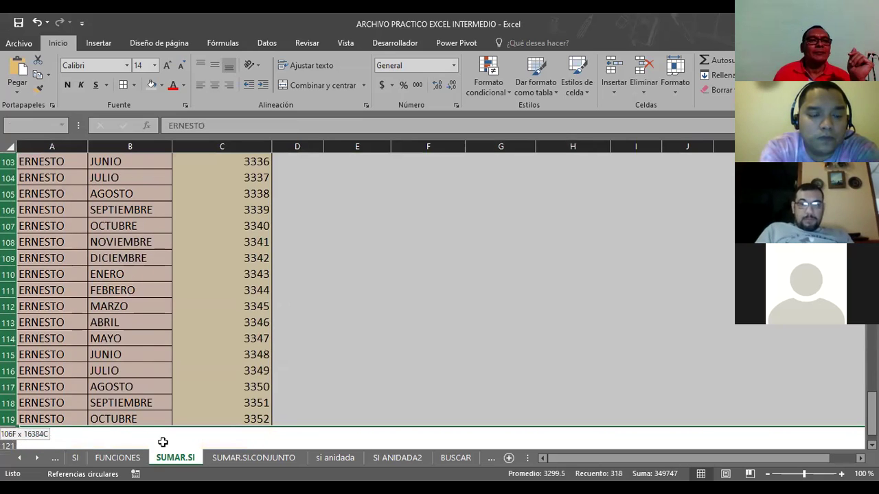
pyautogui.moveTo(163, 443); pyautogui.dragTo(151, 406)
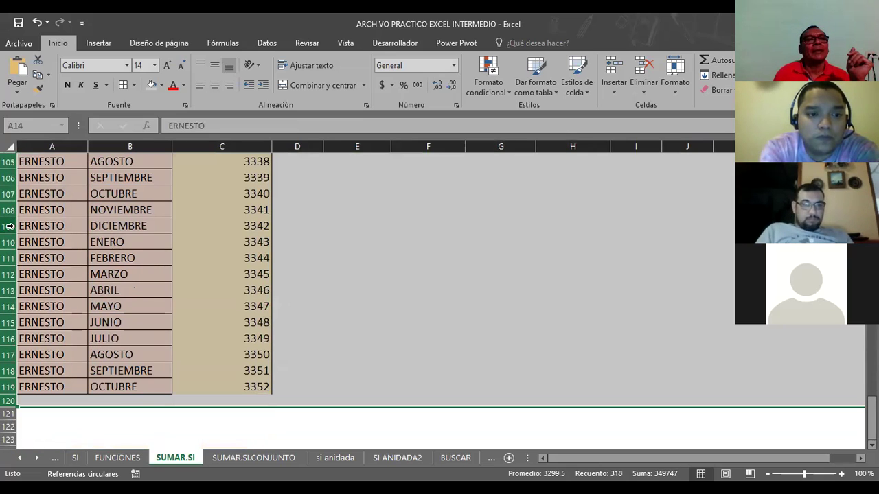
pyautogui.rightClick(8, 230)
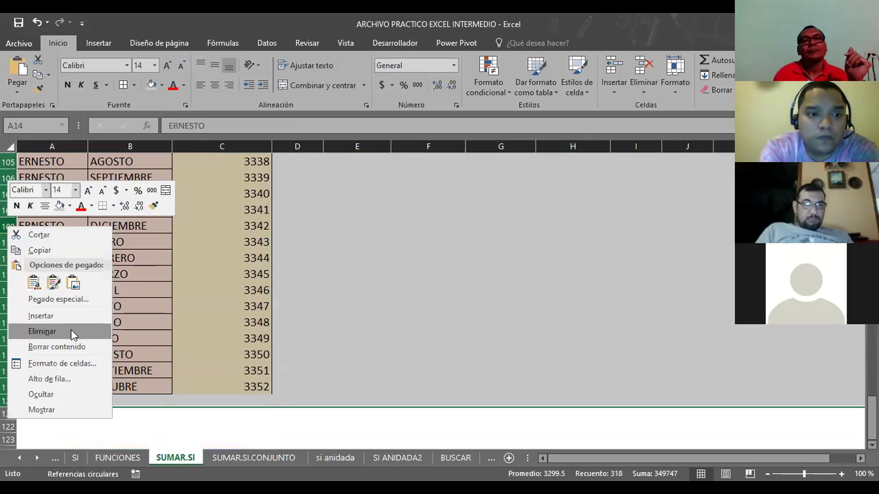
pyautogui.click(71, 331)
pyautogui.click(375, 242)
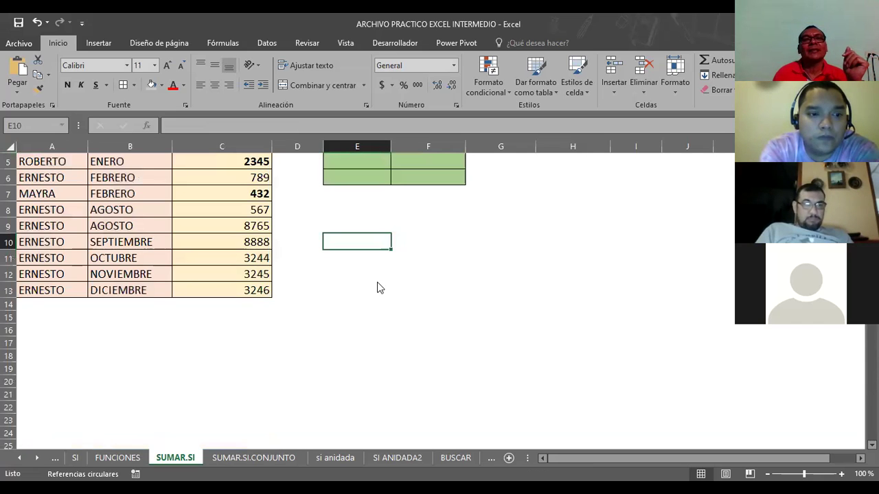
pyautogui.scroll(2, 481, 244)
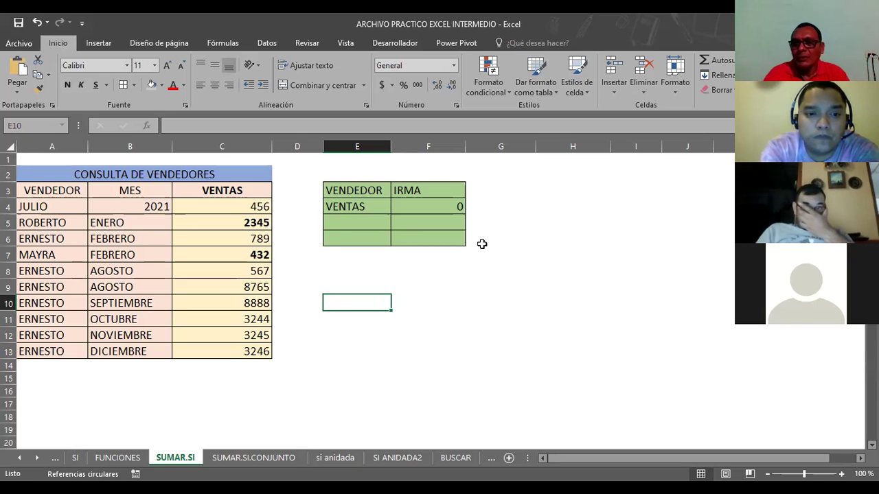
pyautogui.click(428, 208)
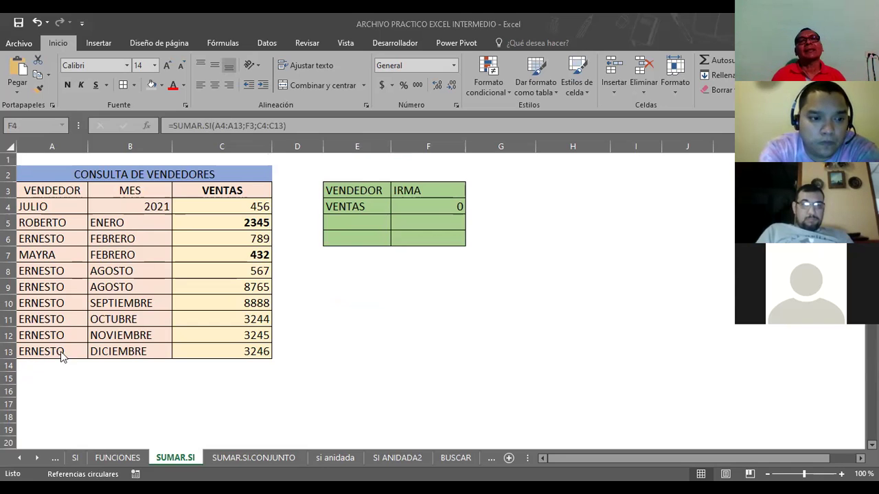
pyautogui.click(428, 192)
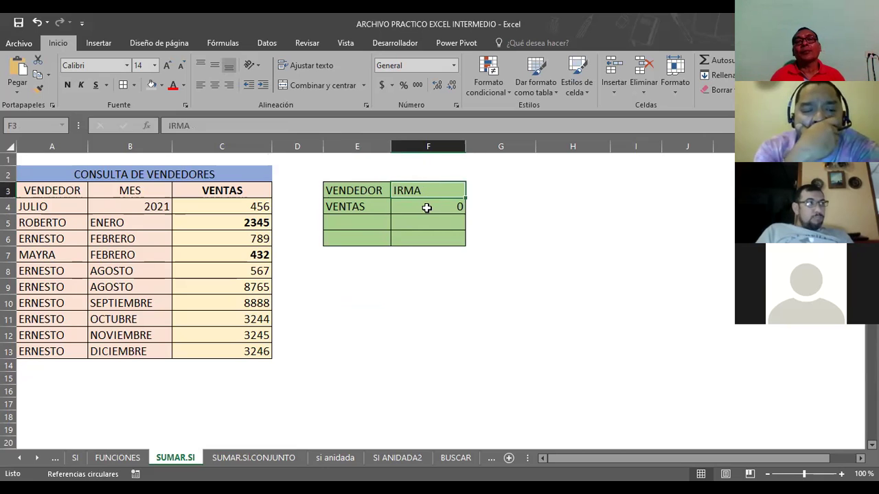
pyautogui.click(427, 208)
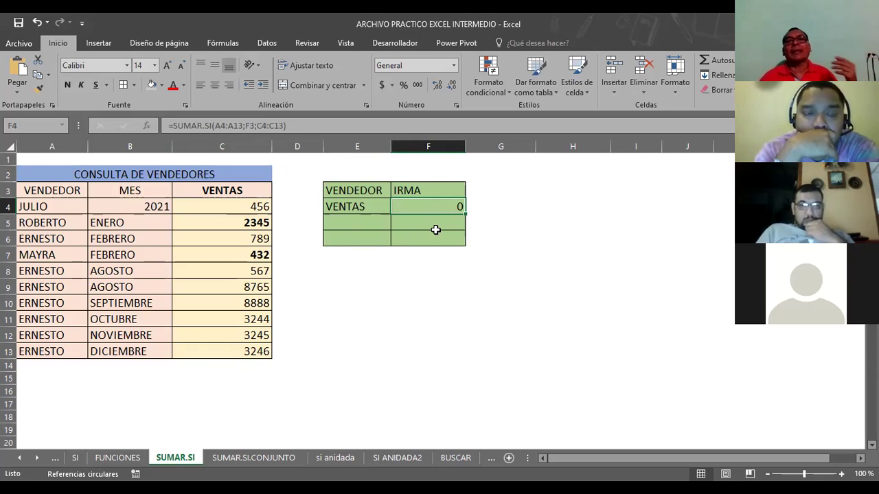
# Copy the VENTAS label from E4 to E5, undoing an accidental paste over F4
pyautogui.click(350, 208)
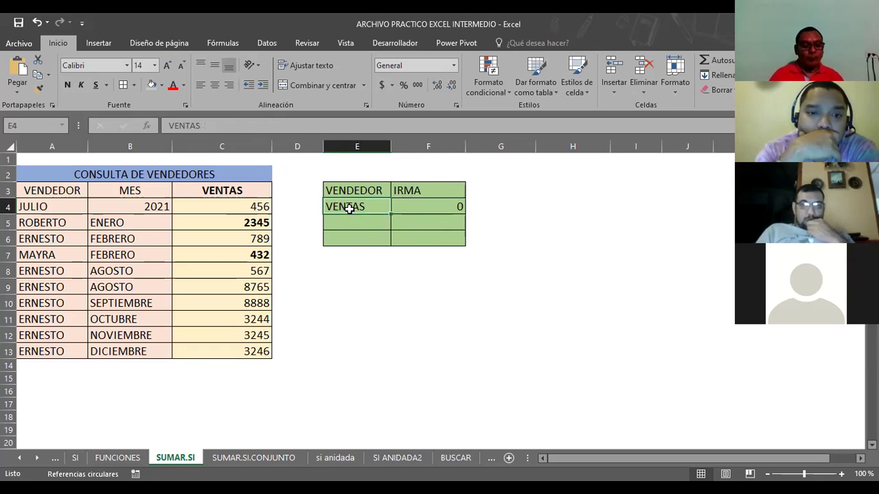
pyautogui.hotkey('ctrl', 'c')
pyautogui.press('Down')
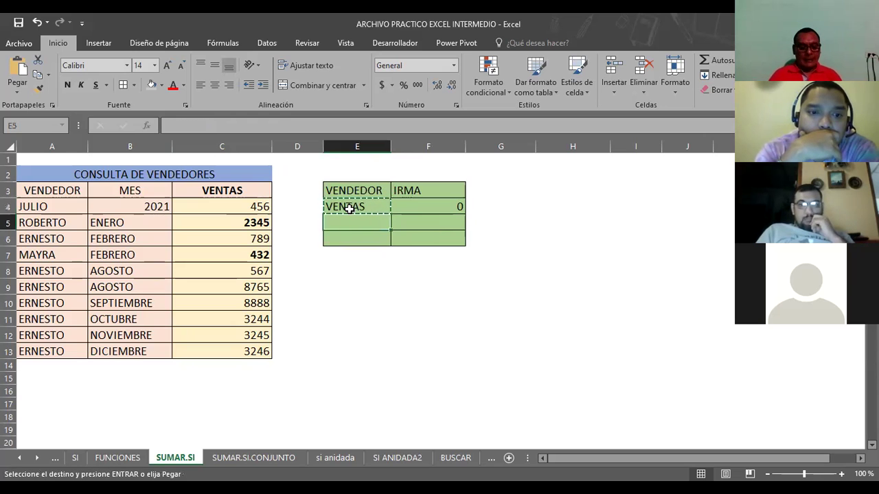
pyautogui.hotkey('ctrl', 'v')
pyautogui.press('Up')
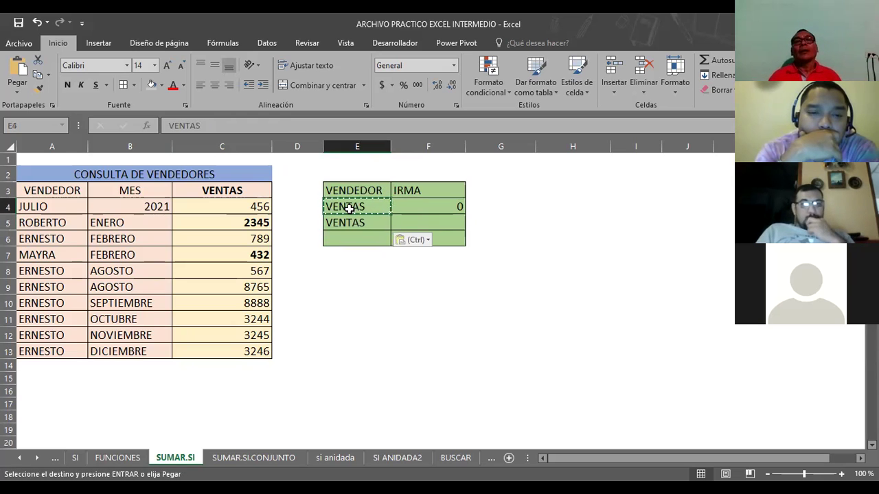
pyautogui.press('Right')
pyautogui.hotkey('ctrl', 'v')
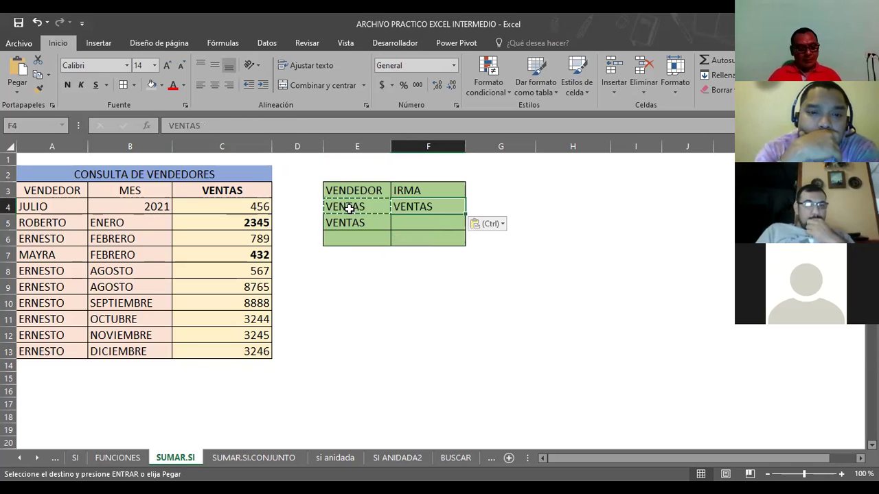
pyautogui.press('Escape')
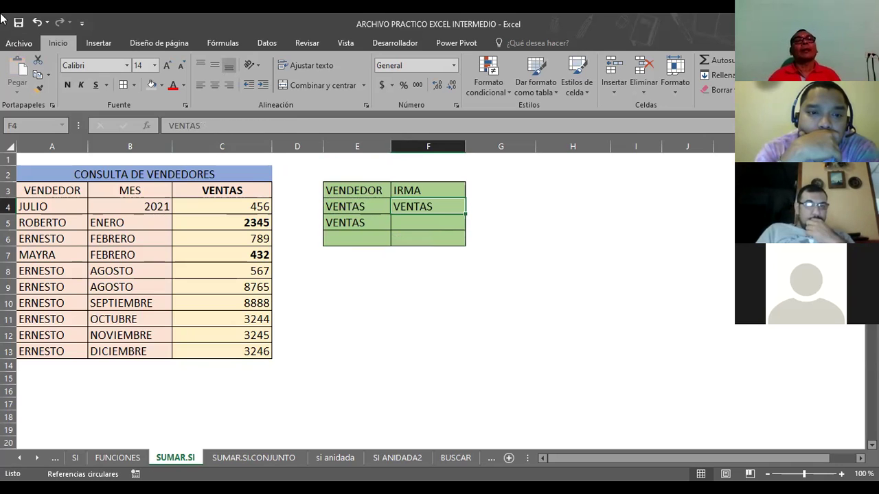
pyautogui.click(36, 22)
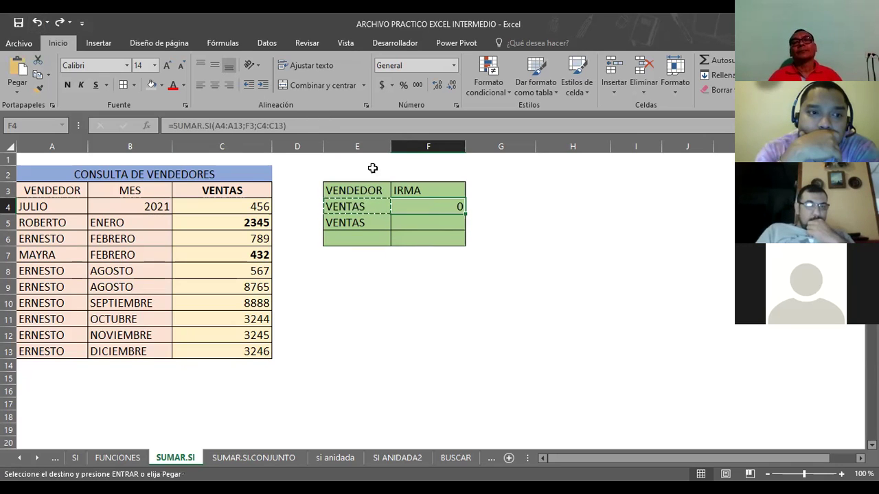
pyautogui.press('Escape')
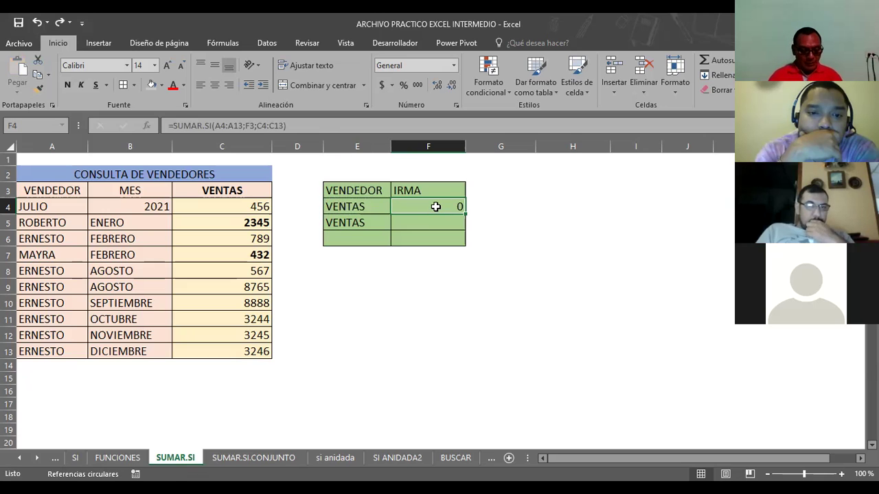
# Copy F4's SUMAR.SI formula into F5, where it returns 0
pyautogui.hotkey('ctrl', 'c')
pyautogui.press('Down')
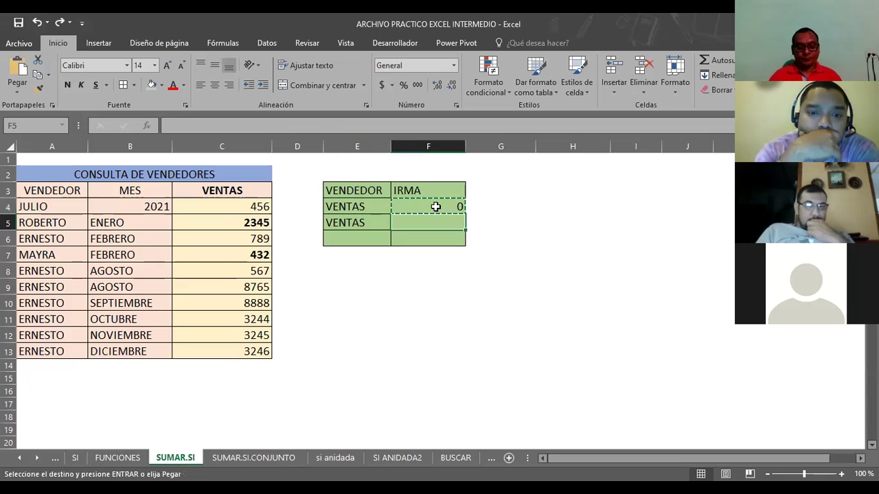
pyautogui.hotkey('ctrl', 'v')
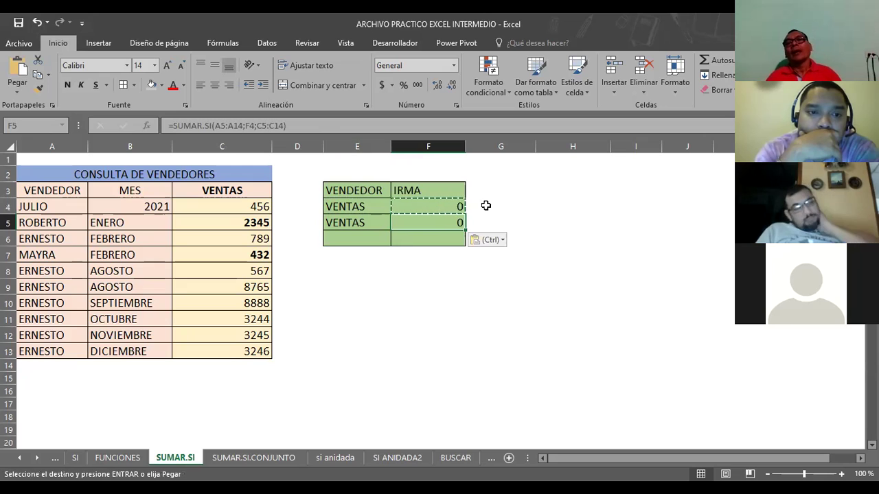
pyautogui.click(527, 206)
pyautogui.press('Escape')
pyautogui.click(416, 192)
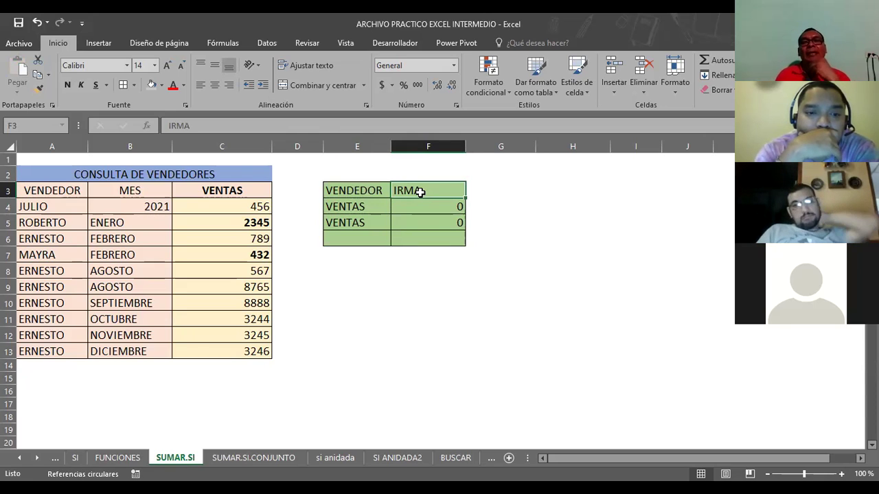
pyautogui.click(349, 206)
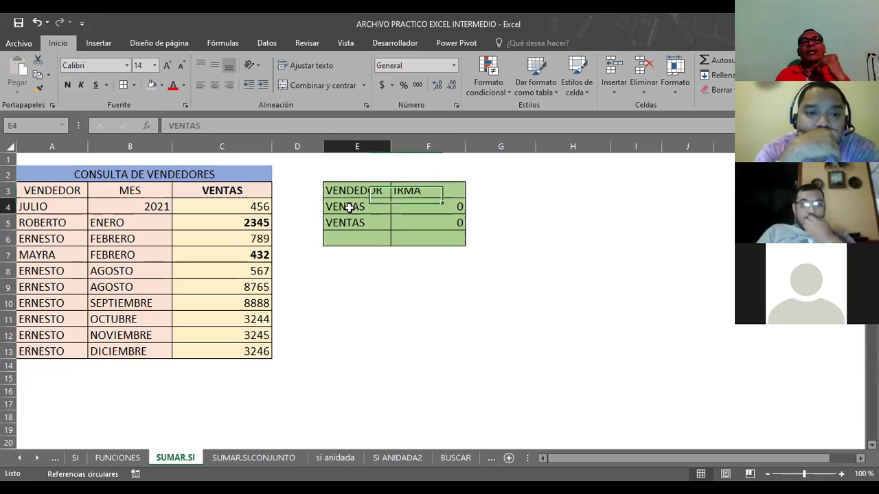
pyautogui.click(351, 227)
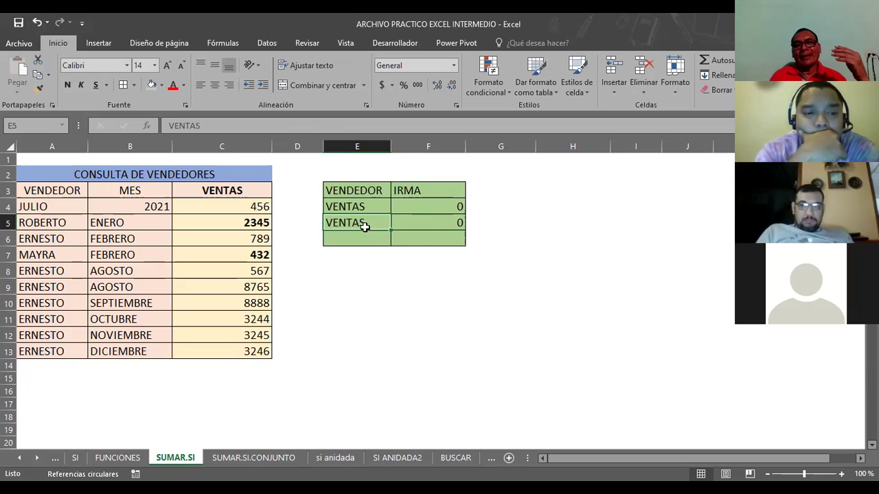
pyautogui.click(439, 229)
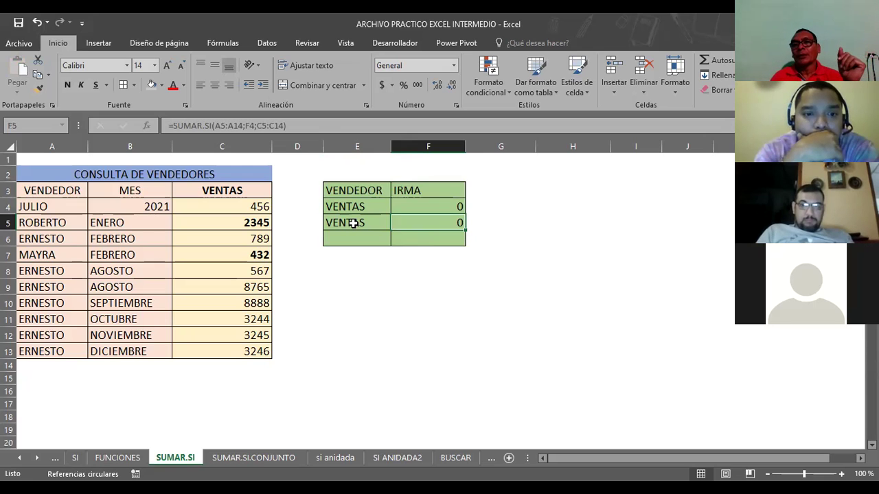
pyautogui.click(405, 205)
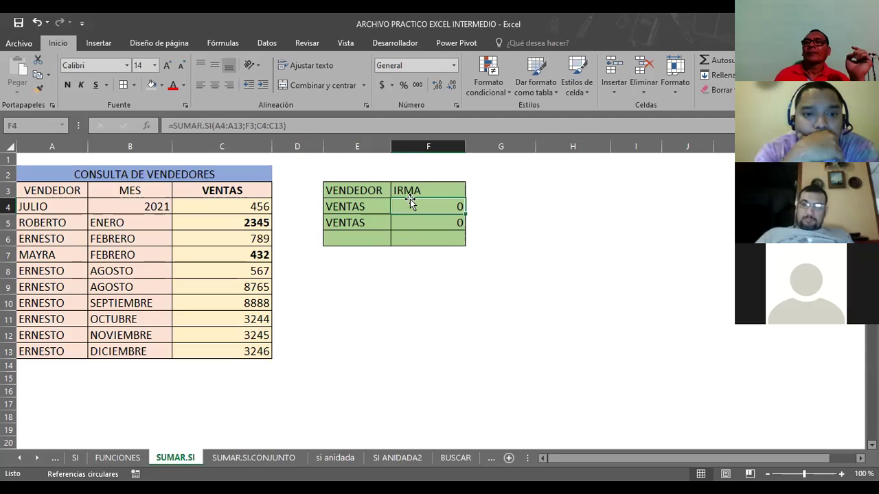
pyautogui.click(396, 292)
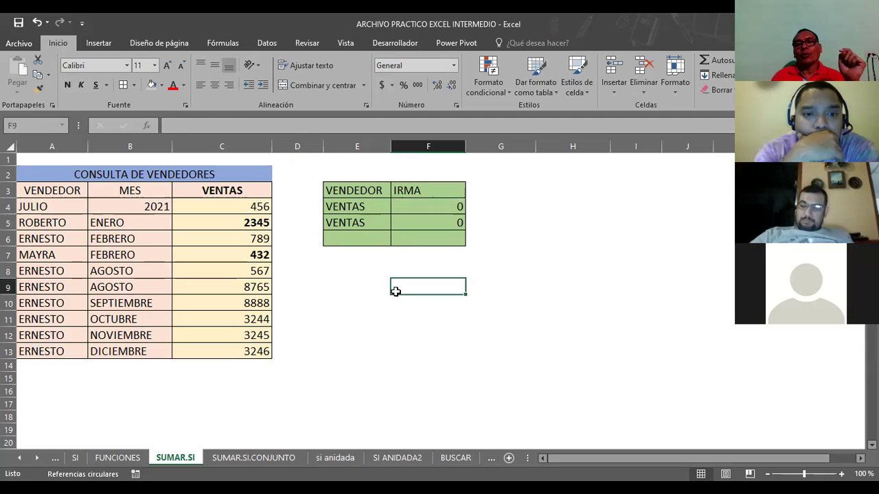
pyautogui.click(425, 188)
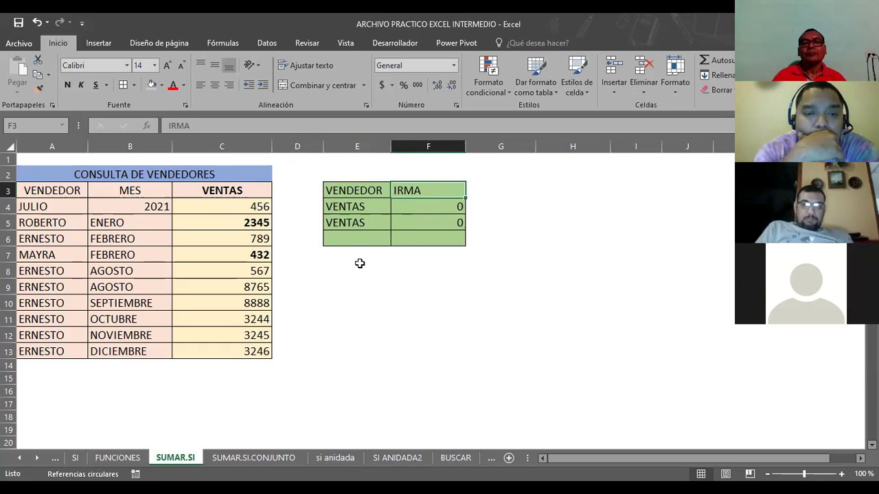
pyautogui.click(350, 206)
# Change the E5 label from VENTAS to MES
pyautogui.click(348, 224)
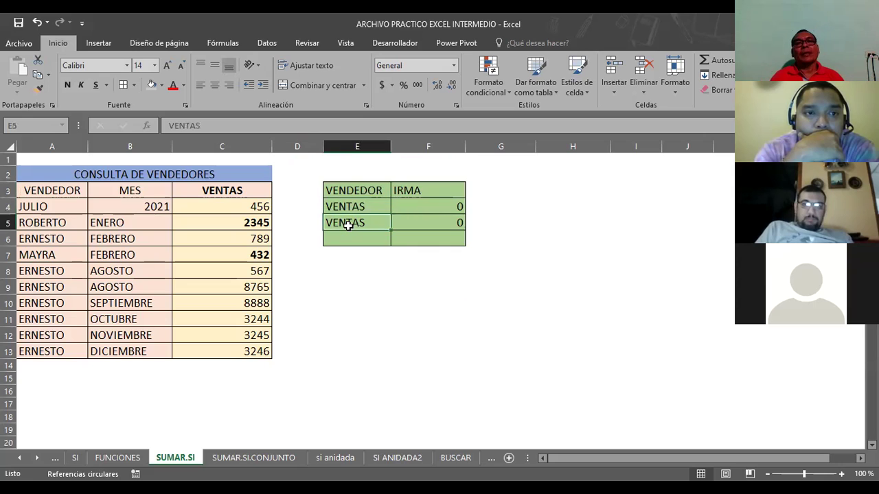
pyautogui.write('MES')
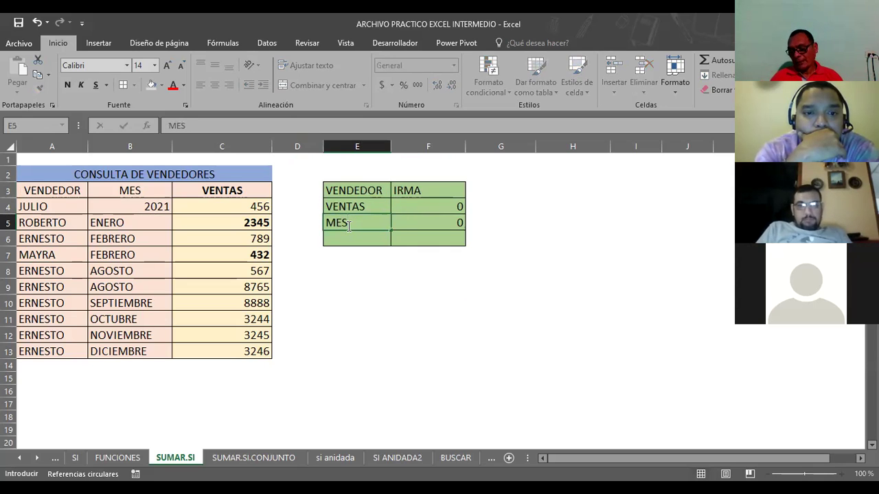
pyautogui.press('Tab')
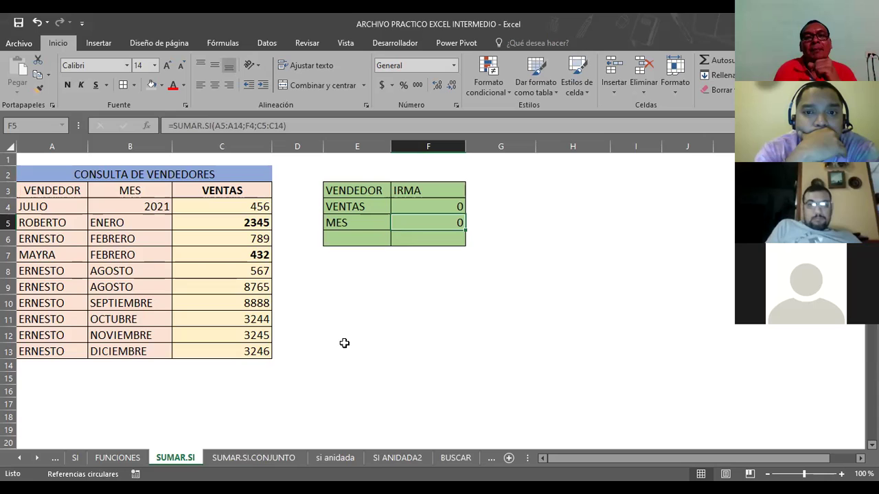
# Scroll the sheet tabs to reveal the workbook's later sheets
pyautogui.click(37, 458)
pyautogui.click(37, 458)
pyautogui.click(37, 458)
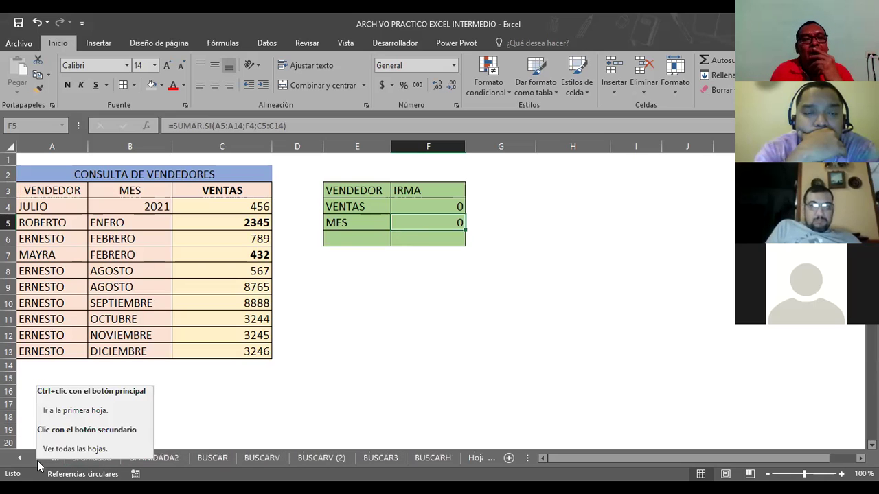
# Open the BUSCAR sheet, select article code A001, then bring PowerPoint's sesion2 slides forward
pyautogui.click(209, 459)
pyautogui.click(454, 356)
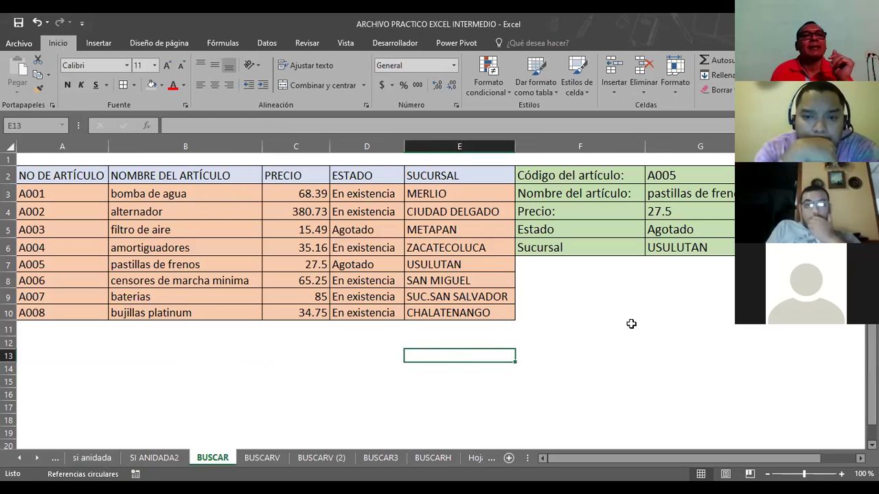
pyautogui.click(603, 329)
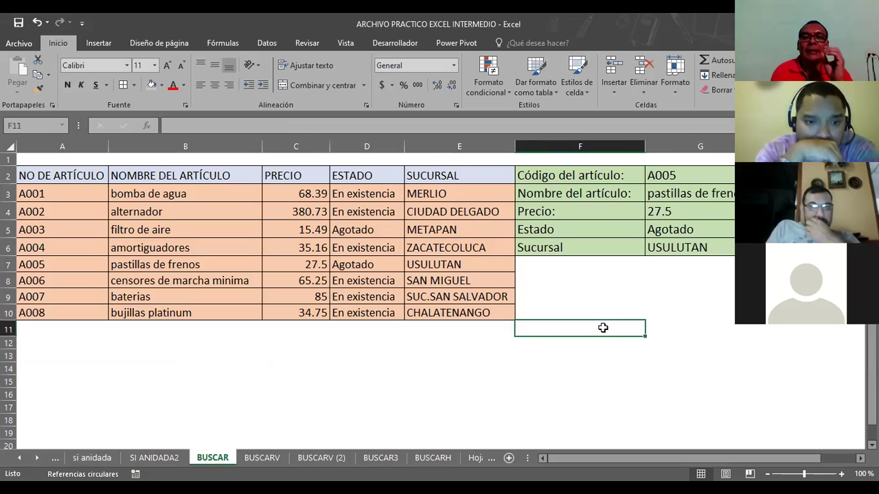
pyautogui.click(458, 342)
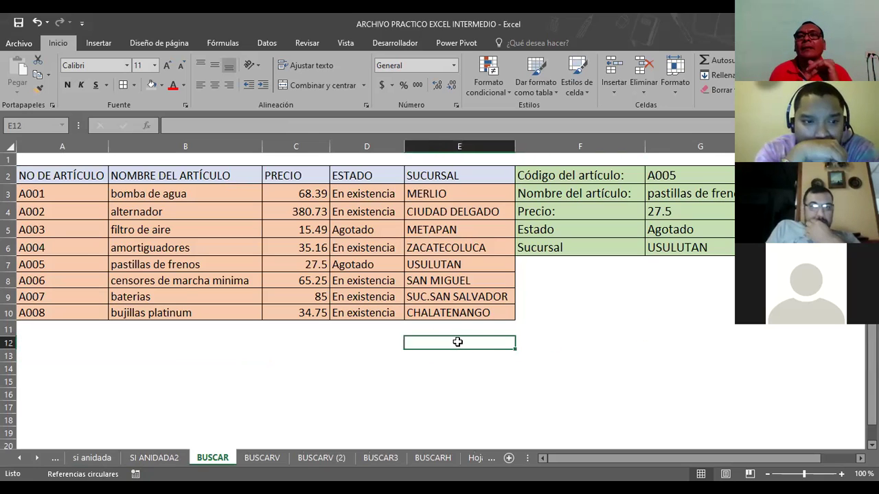
pyautogui.click(572, 316)
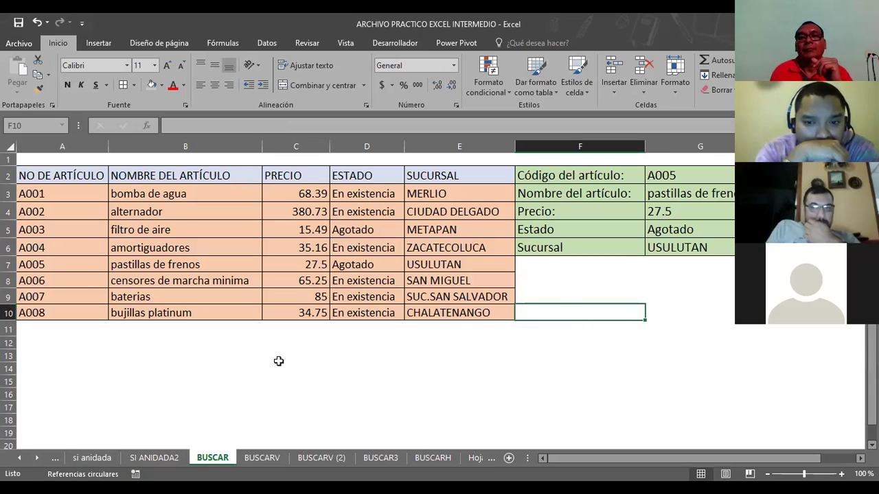
pyautogui.click(32, 194)
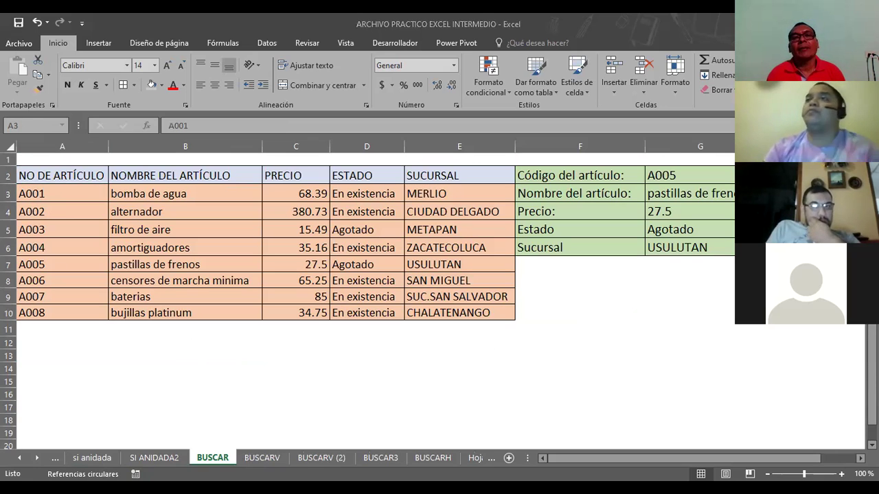
pyautogui.hotkey('alt', 'Tab')
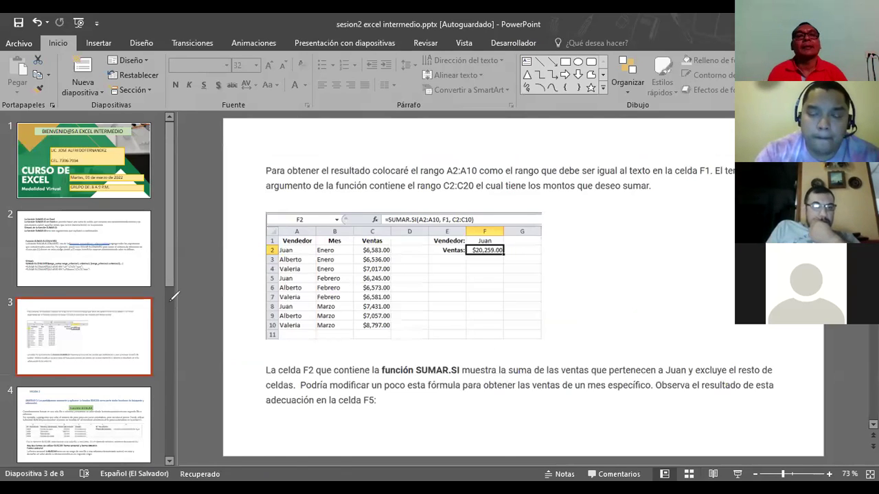
# Start the slide show with F5 and advance toward the Función BUSCAR slide
pyautogui.press('F5')
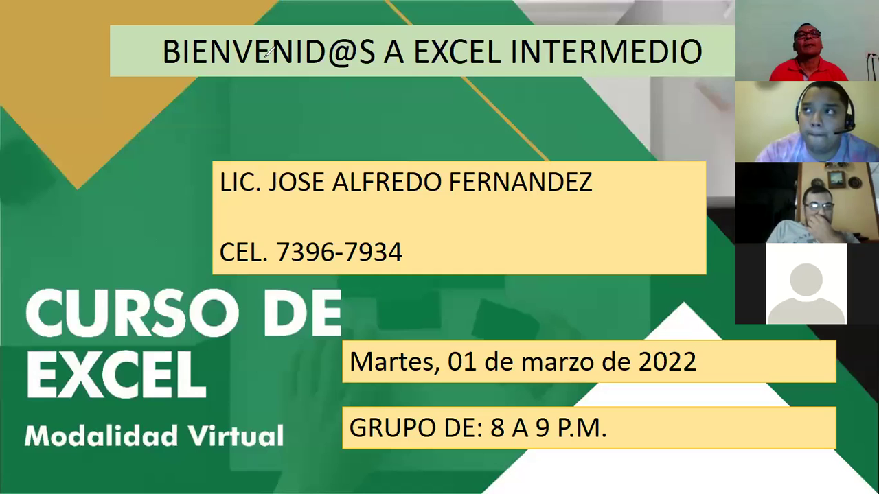
pyautogui.click(268, 189)
pyautogui.click(266, 192)
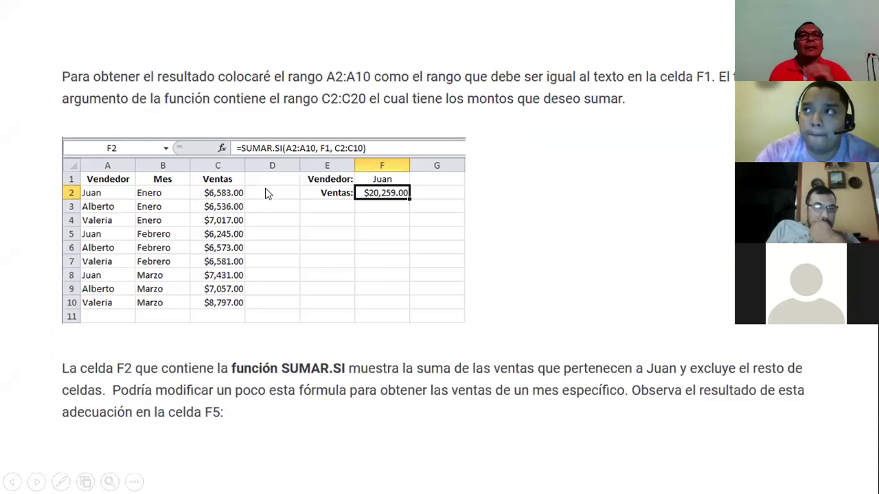
pyautogui.click(263, 196)
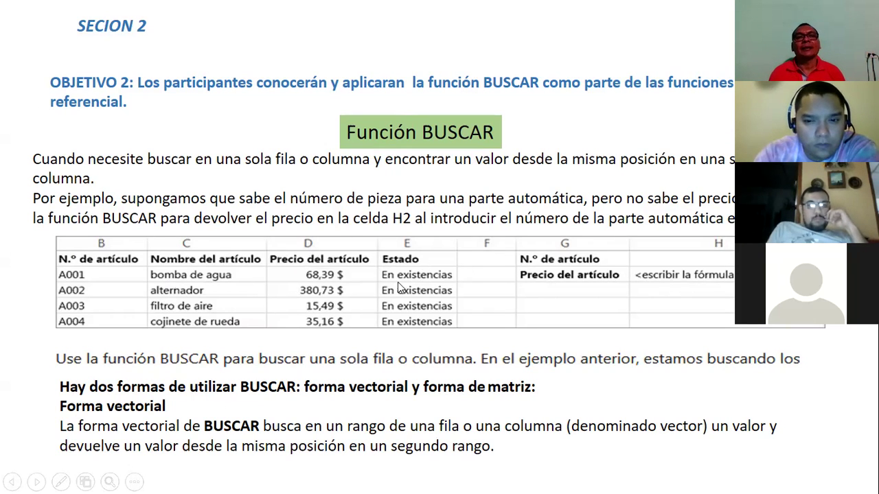
# Step through the slides to reach the BUSCAR matrix-form syntax slide
pyautogui.press('Right')
pyautogui.press('Left')
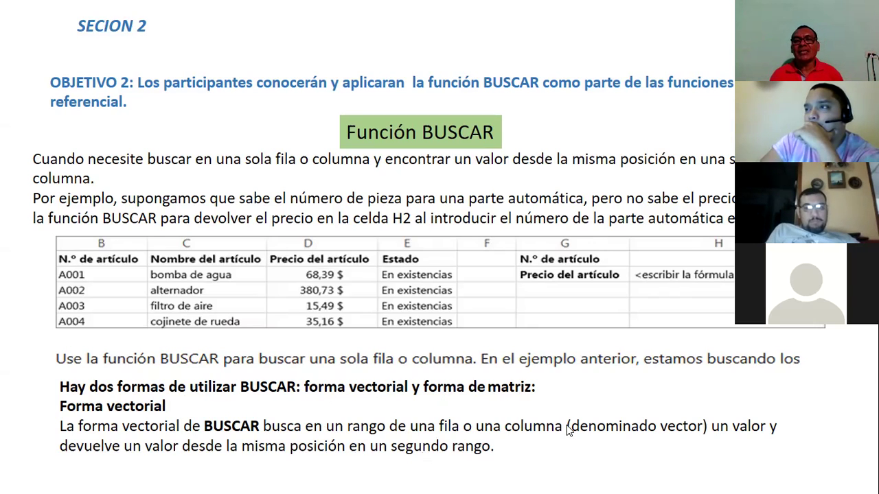
pyautogui.click(534, 401)
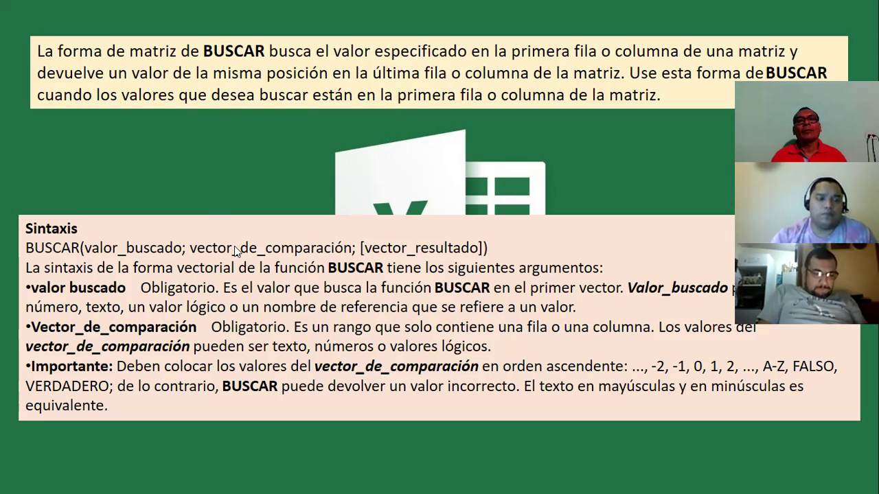
# End the slide show and return to Excel's BUSCAR sheet
pyautogui.press('Escape')
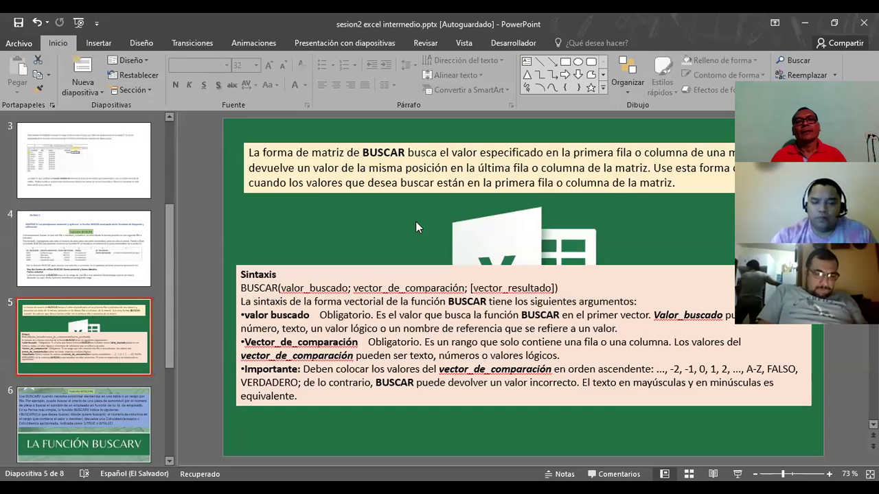
pyautogui.hotkey('alt', 'Tab')
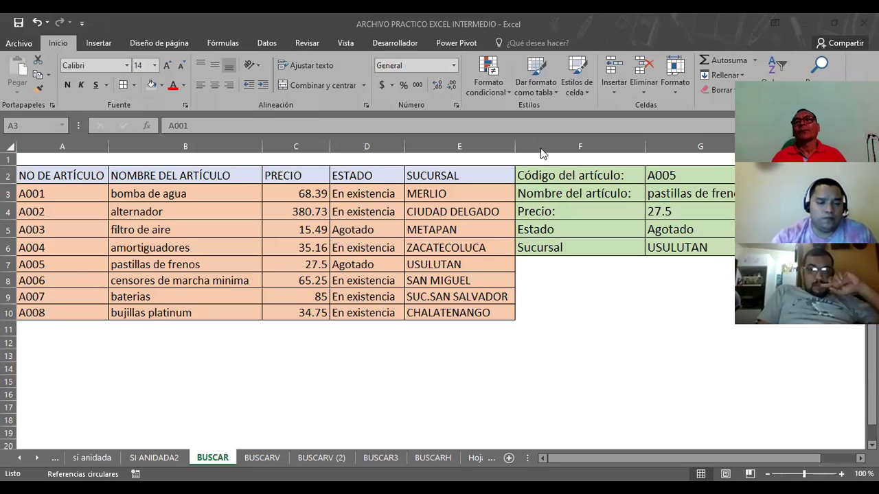
# Enter article code A003 in G2 so the panel shows filtro de aire, 15.49, Agotado, METAPAN
pyautogui.click(696, 179)
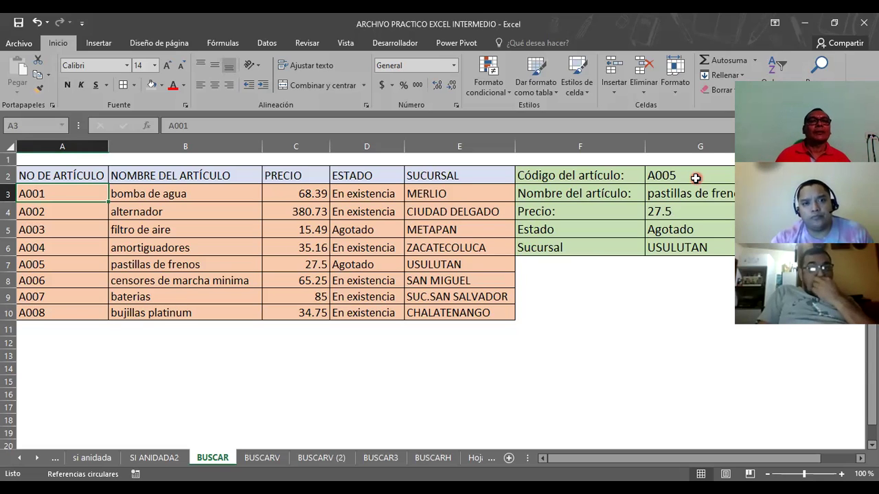
pyautogui.click(695, 178)
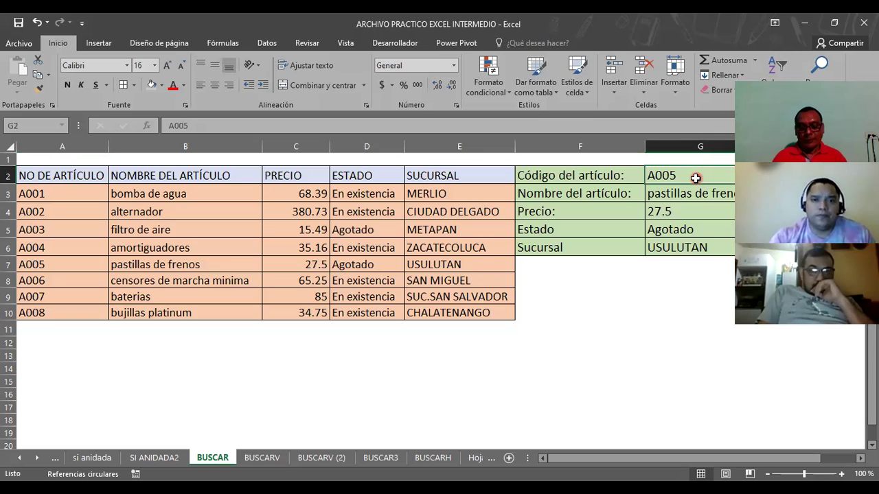
pyautogui.write('A00')
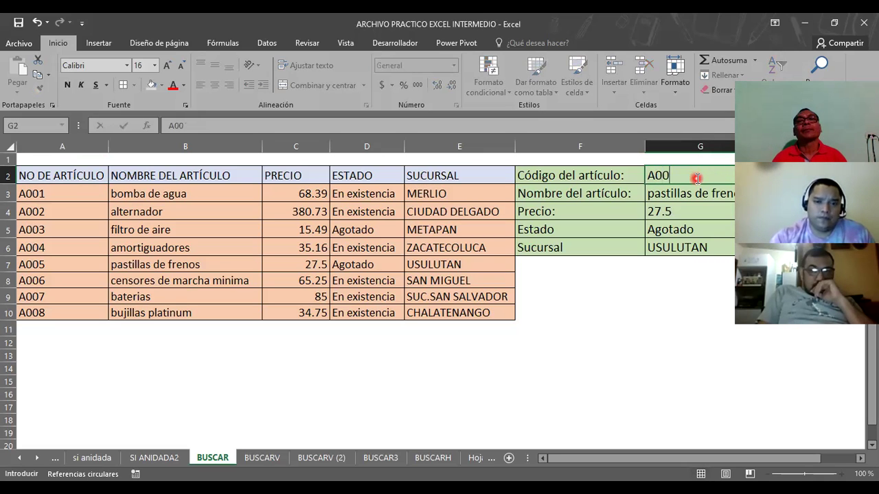
pyautogui.press('Return')
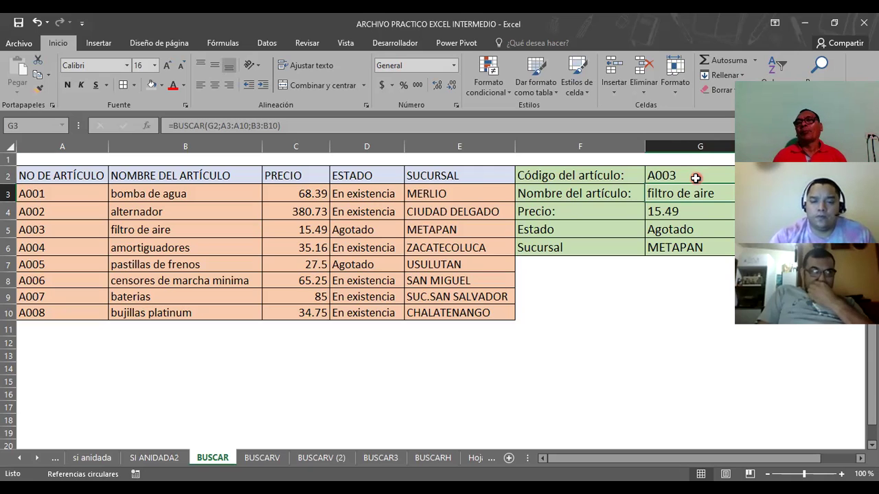
pyautogui.click(696, 178)
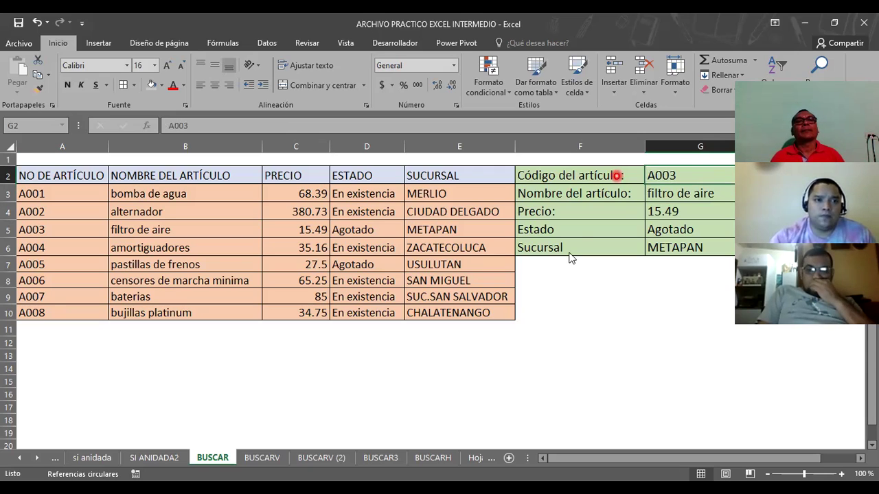
pyautogui.click(691, 174)
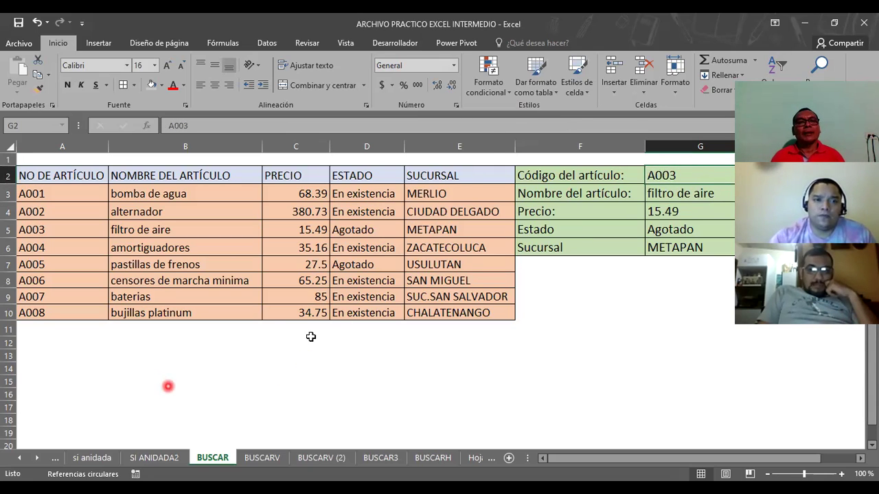
pyautogui.click(701, 177)
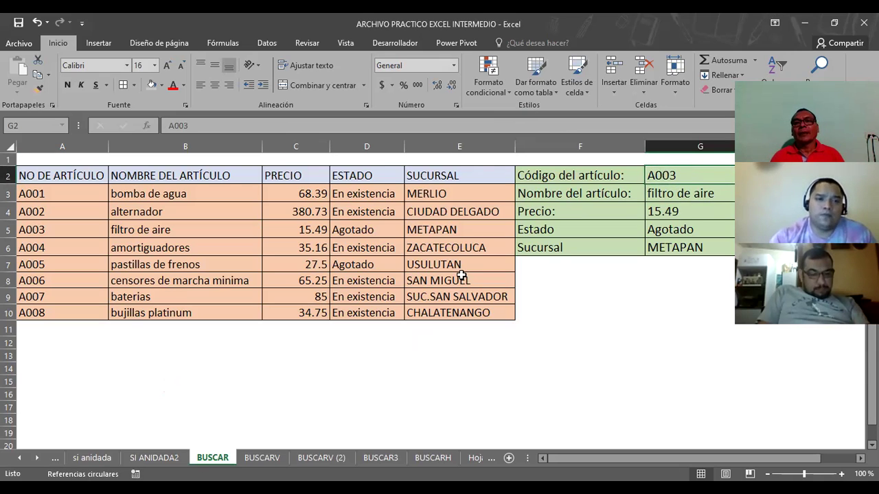
pyautogui.click(666, 214)
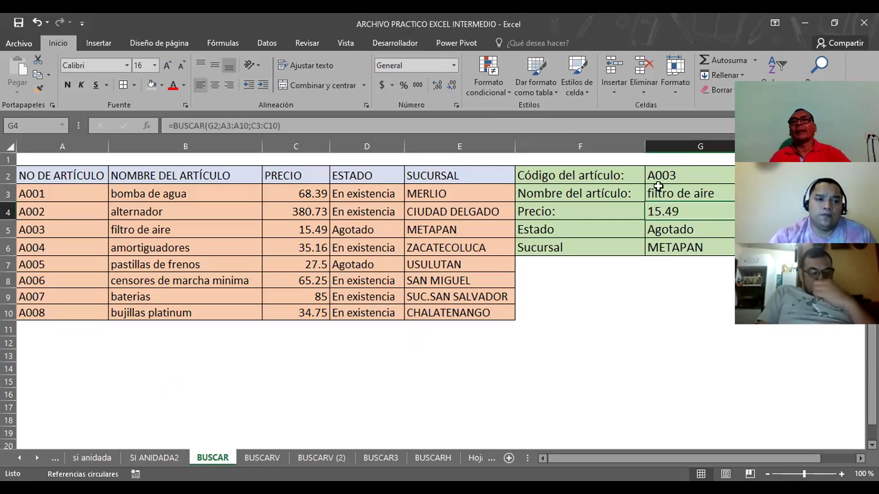
pyautogui.click(677, 194)
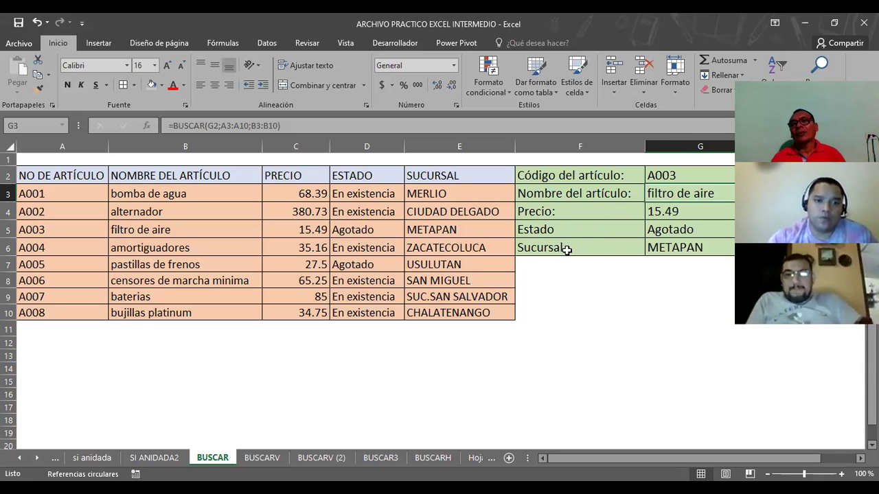
# Fill the empty cells F7:G9 with the same green as the lookup panel
pyautogui.moveTo(543, 265); pyautogui.dragTo(707, 290)
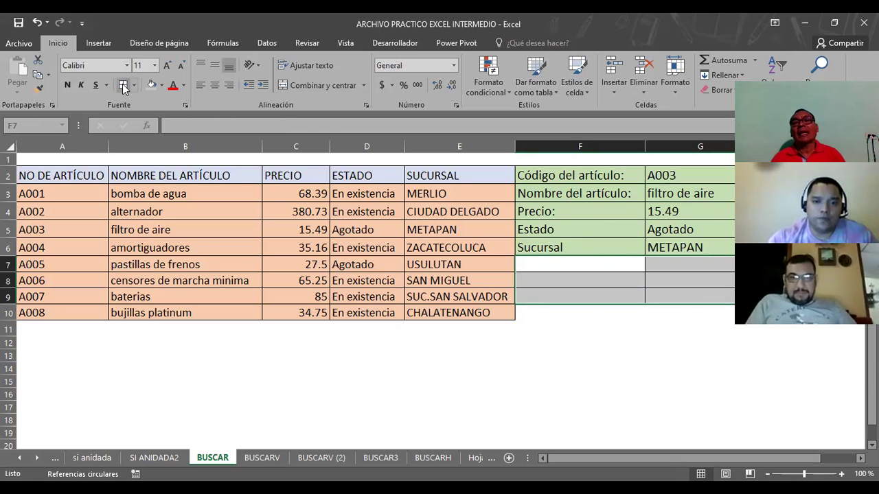
pyautogui.click(162, 89)
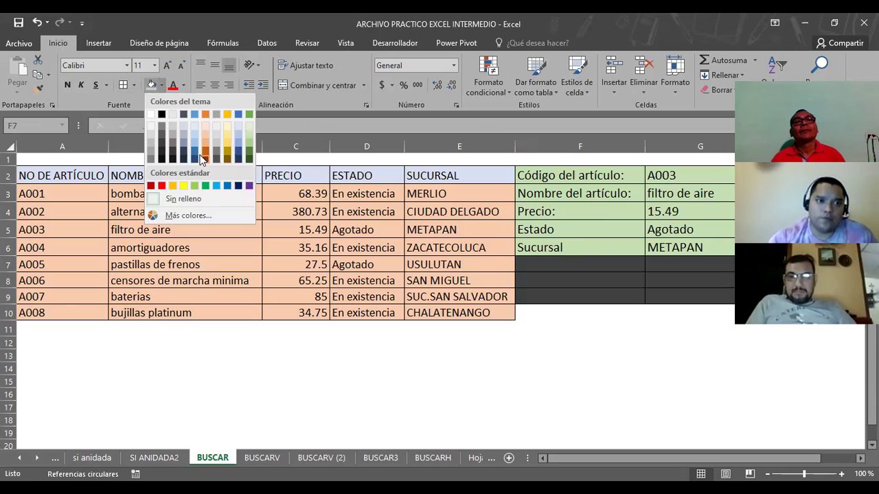
pyautogui.click(248, 139)
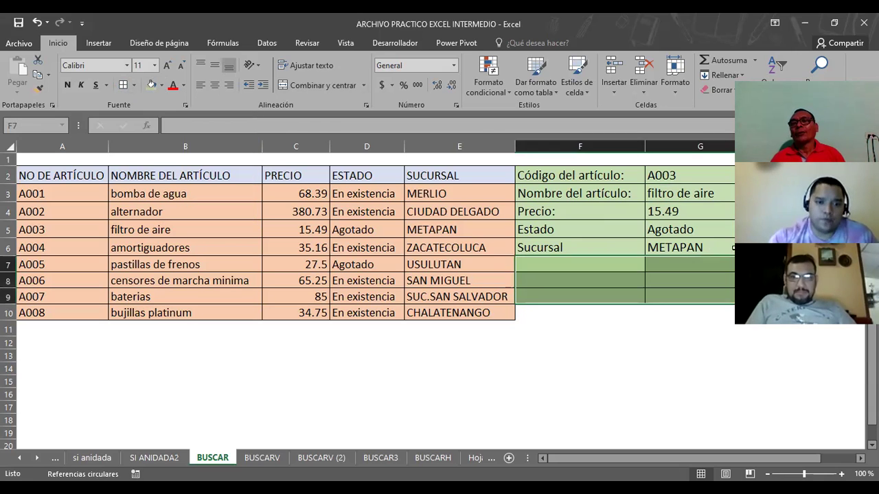
pyautogui.click(721, 212)
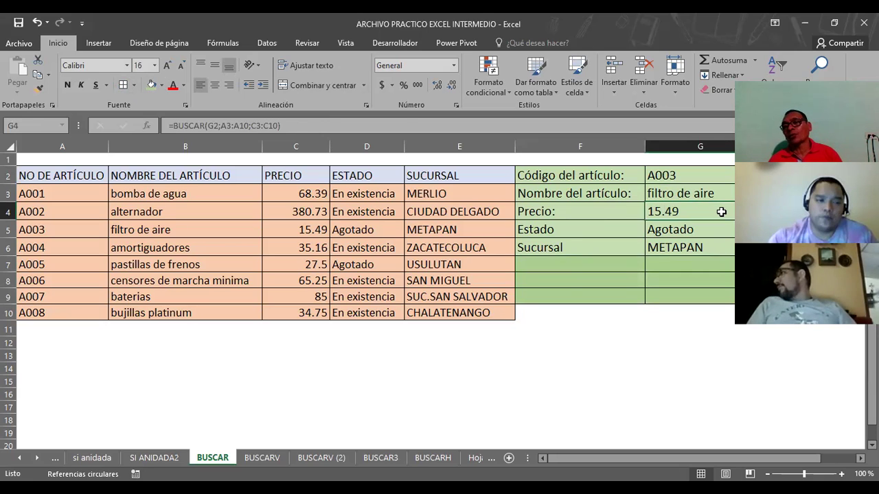
pyautogui.click(667, 179)
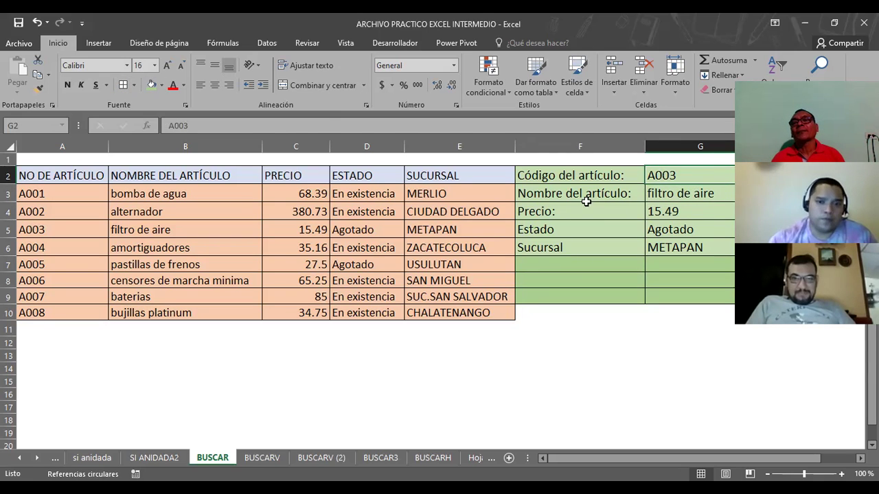
pyautogui.click(553, 195)
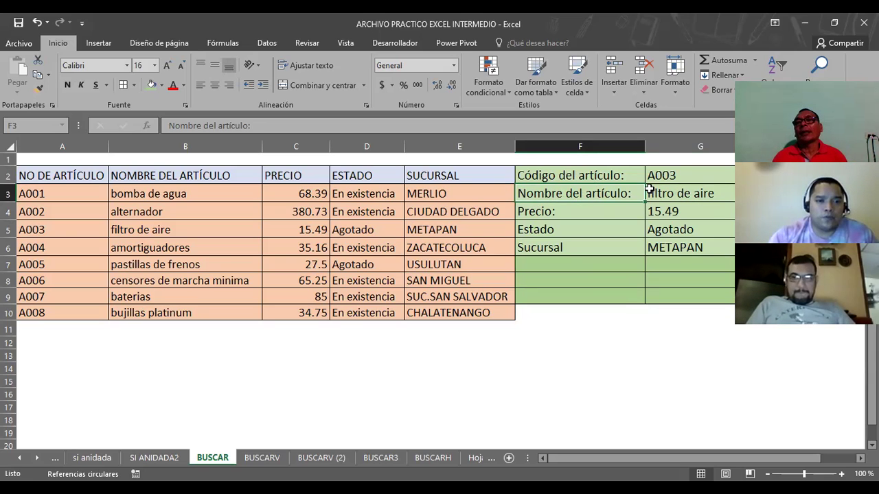
pyautogui.click(557, 231)
pyautogui.click(551, 247)
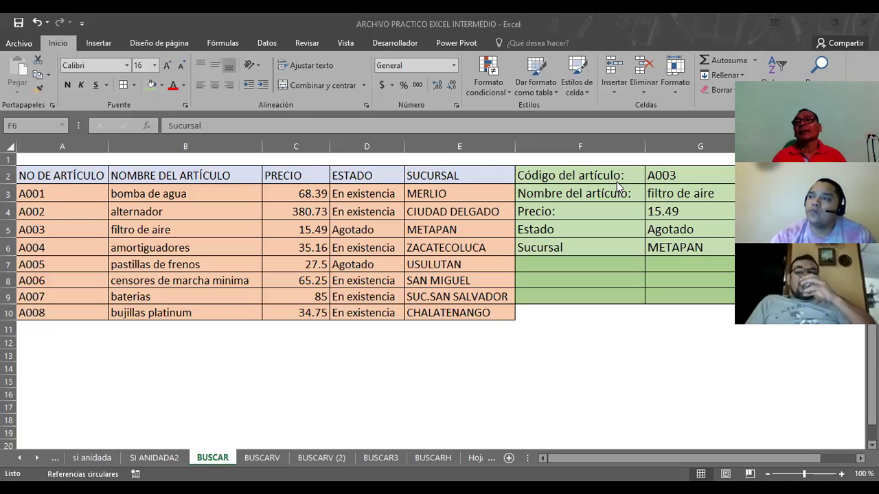
pyautogui.click(666, 198)
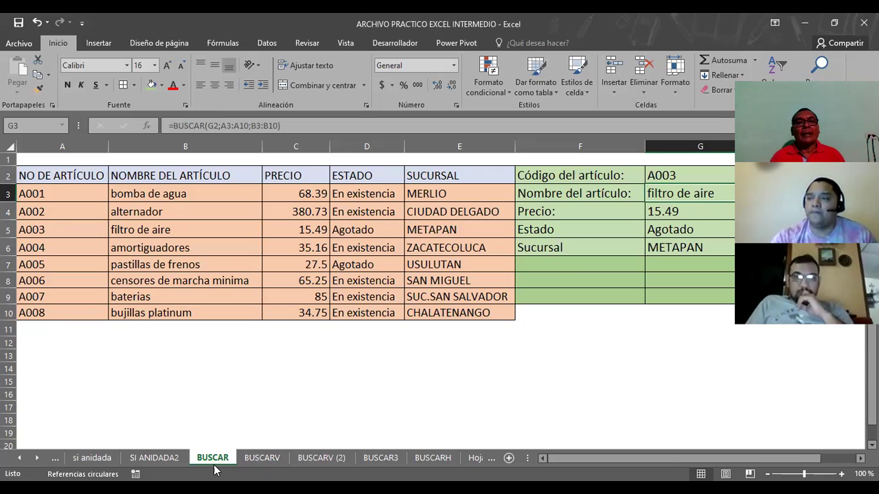
# Open the BUSCARV sheet and inspect code D-234 in B14 and the B15 lookup formula
pyautogui.click(263, 459)
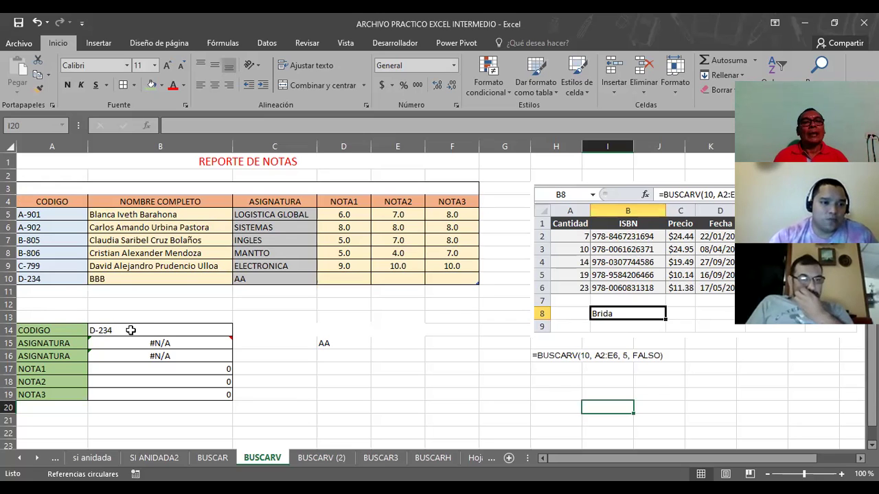
pyautogui.click(130, 330)
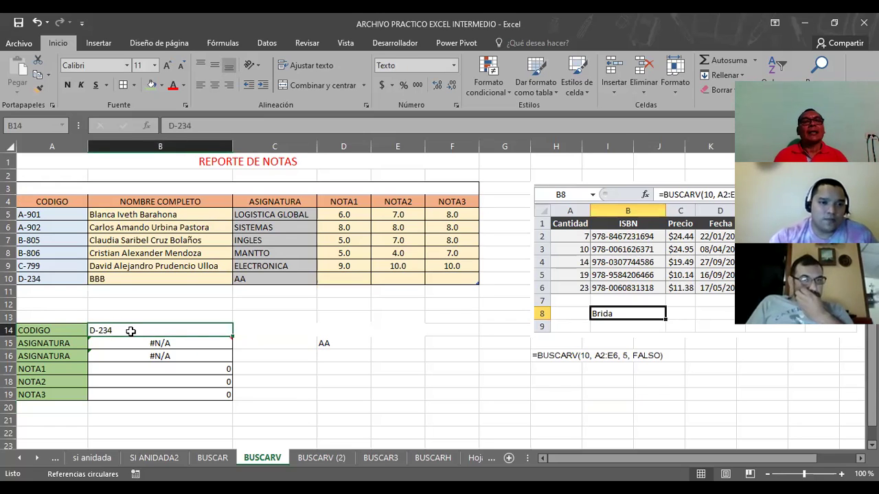
pyautogui.click(124, 344)
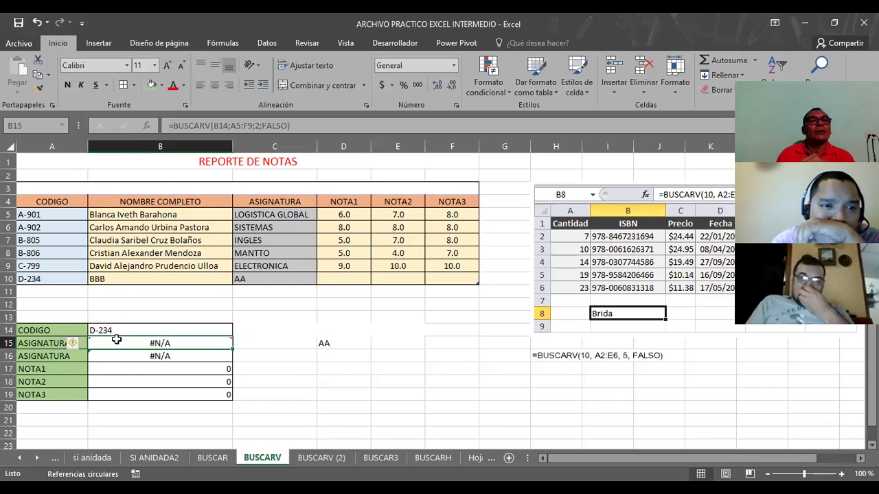
pyautogui.click(157, 330)
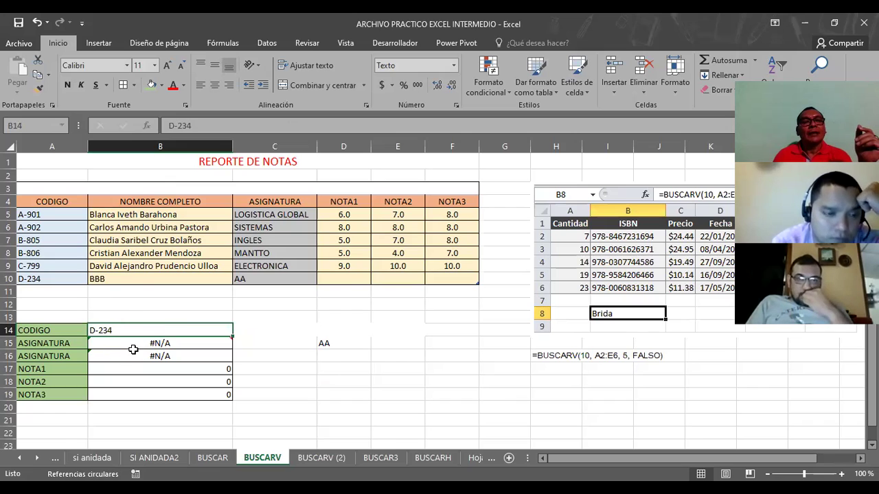
pyautogui.click(136, 343)
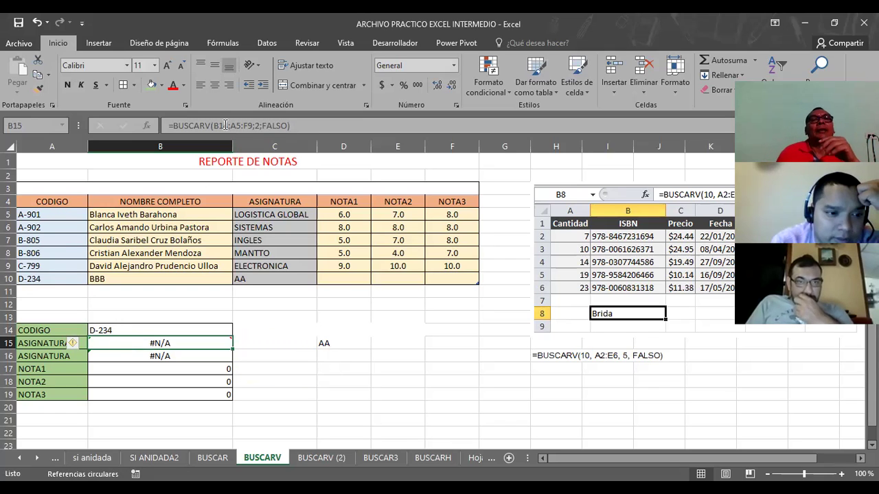
pyautogui.moveTo(160, 344)
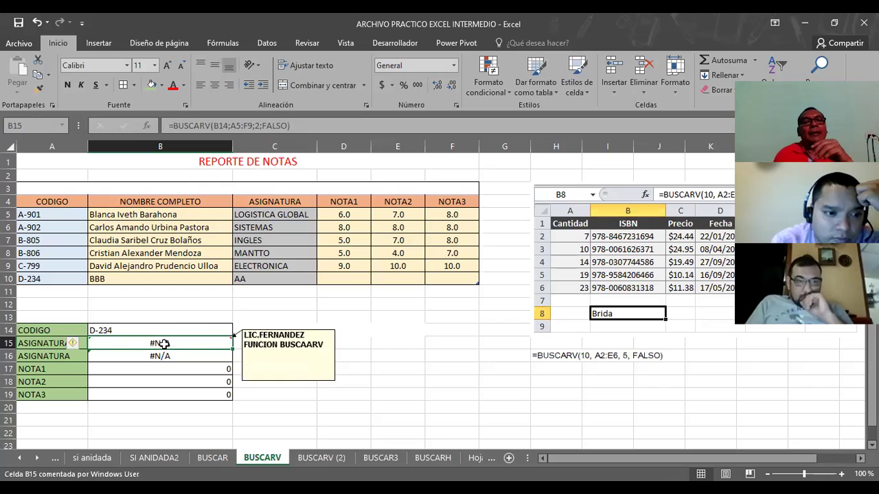
pyautogui.click(162, 354)
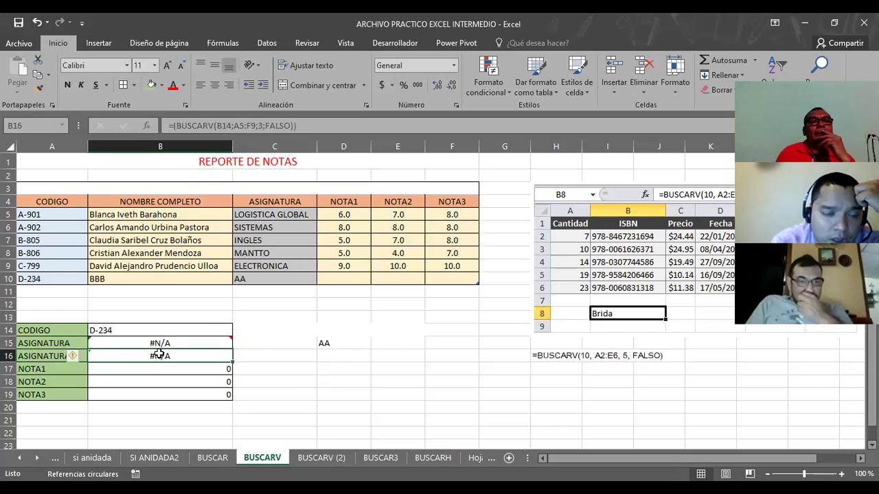
pyautogui.click(148, 368)
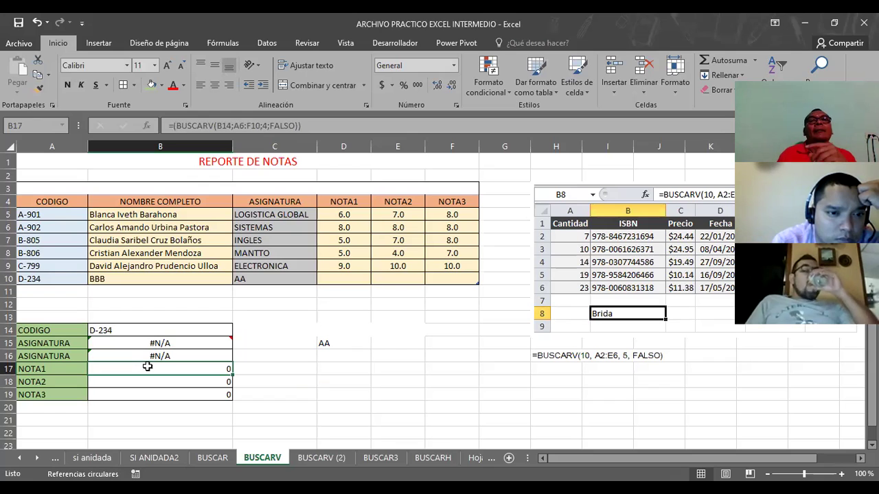
pyautogui.click(43, 227)
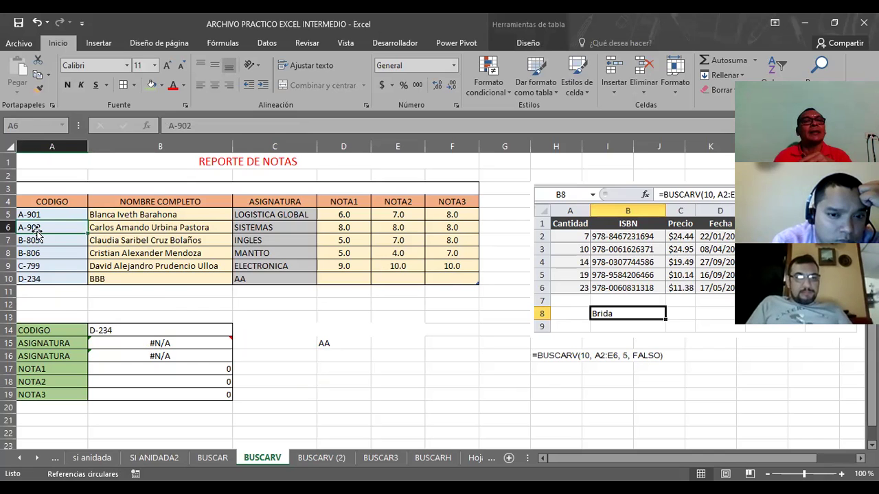
pyautogui.moveTo(34, 230)
pyautogui.mouseDown()
pyautogui.moveTo(475, 293)
pyautogui.moveTo(474, 279)
pyautogui.mouseUp()
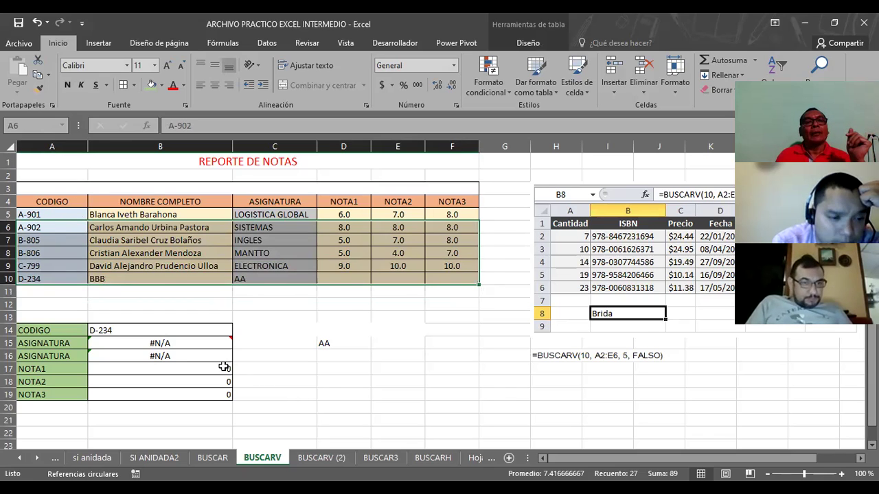
pyautogui.click(133, 356)
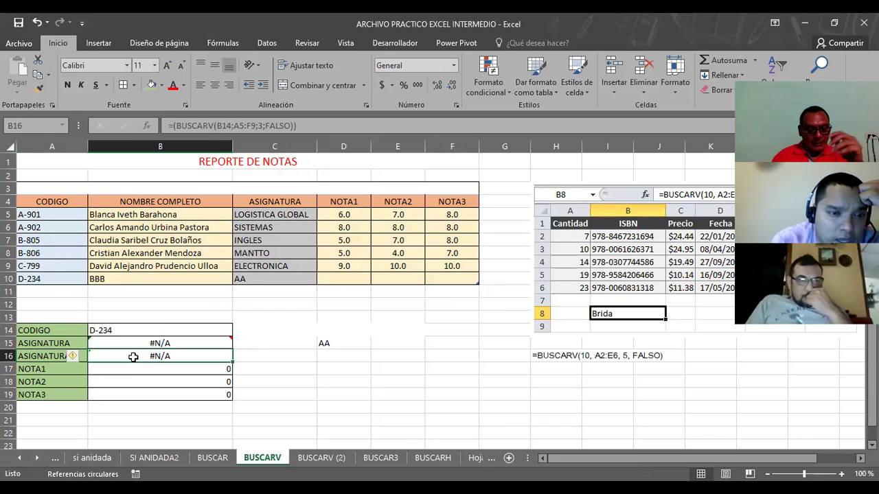
# Change B16's lookup range from A5:F9 to A5:F10 so it returns AA for D-234
pyautogui.doubleClick(133, 357)
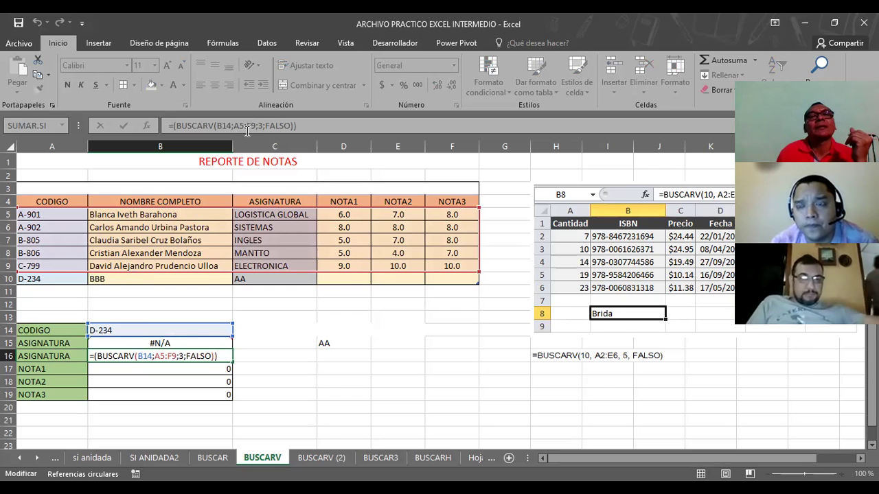
pyautogui.click(254, 125)
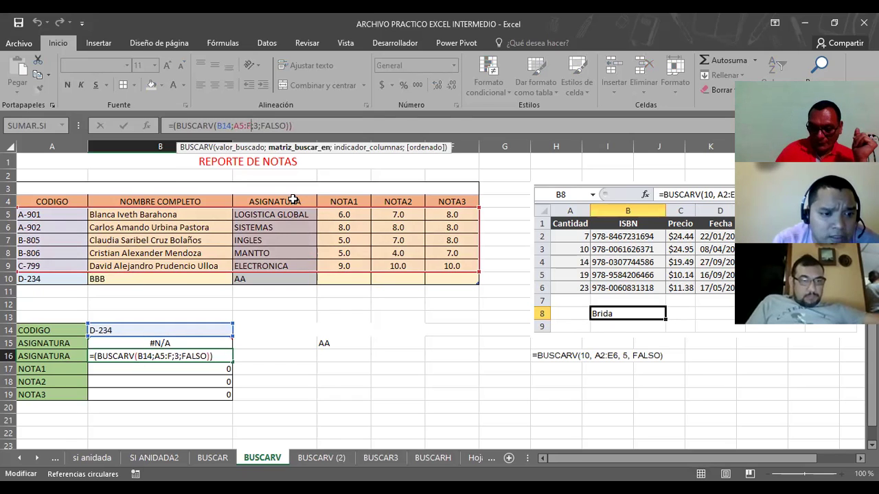
pyautogui.press('BackSpace')
pyautogui.write('10')
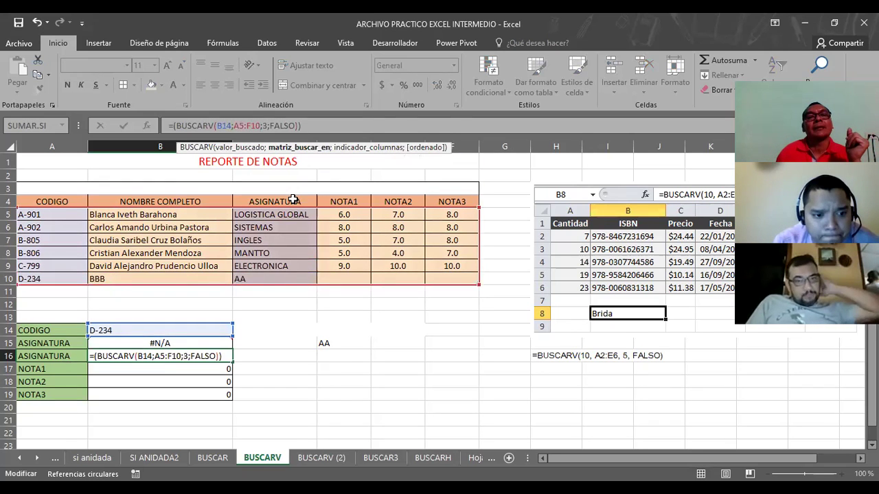
pyautogui.press('Return')
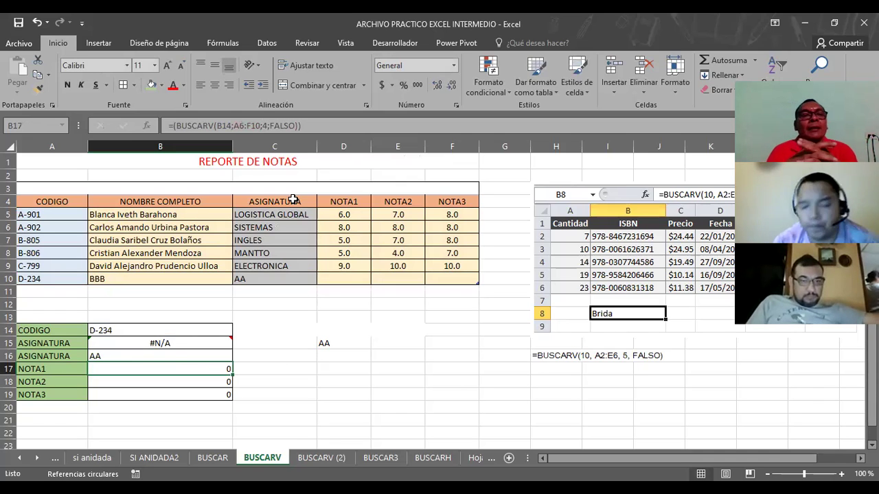
pyautogui.click(141, 357)
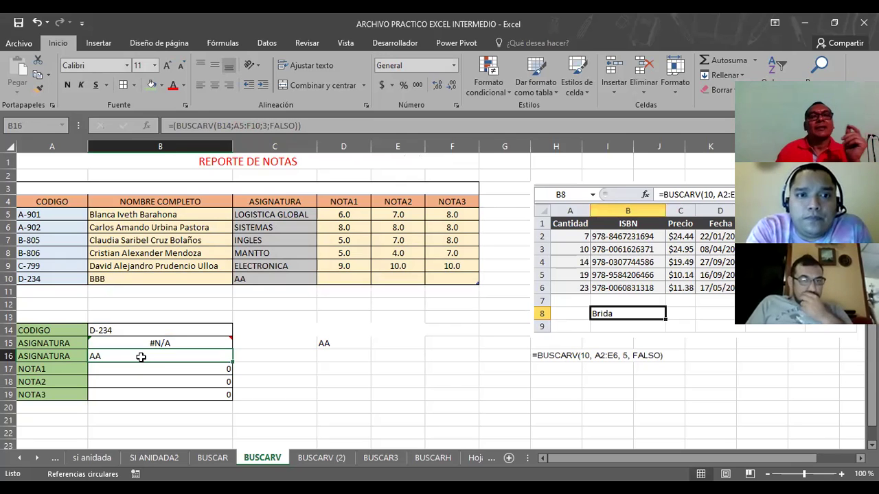
# Change code D-234's subject in C10 to SIG
pyautogui.click(265, 277)
pyautogui.write('SIG')
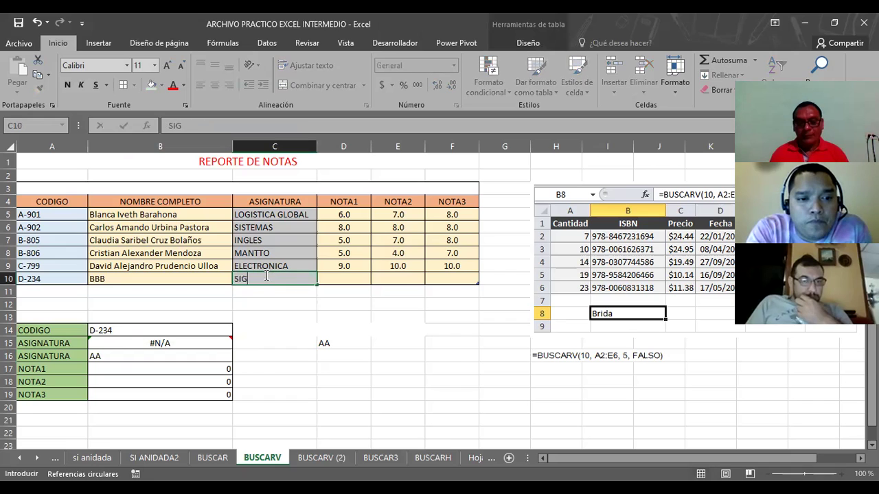
pyautogui.press('Return')
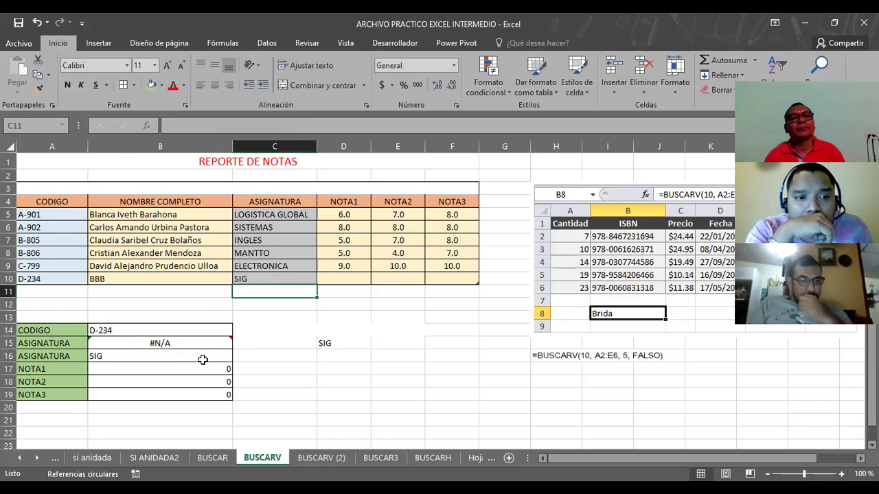
# Clear the 0 value from the NOTA1 result cell B17
pyautogui.click(184, 373)
pyautogui.press('Delete')
pyautogui.click(288, 345)
pyautogui.click(165, 370)
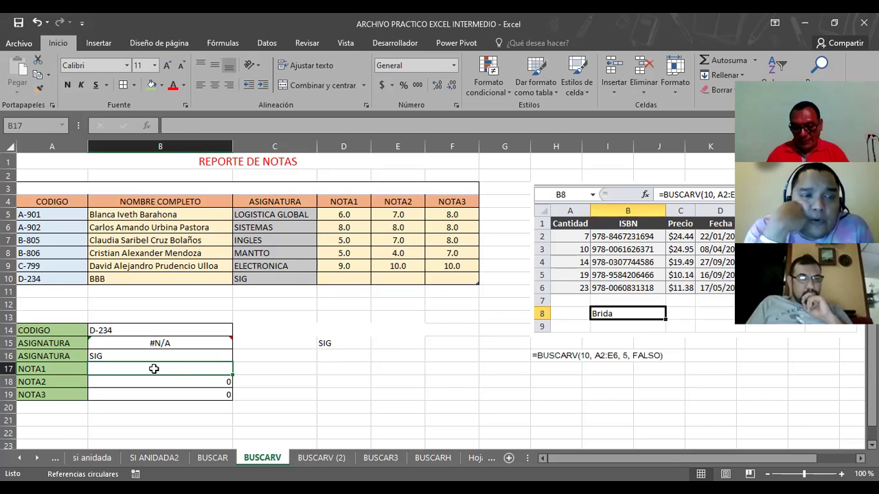
# Enter =BUSCARV(B14;A5:F10;4;FALSO) in B17 to fetch the NOTA1 grade
pyautogui.write('=')
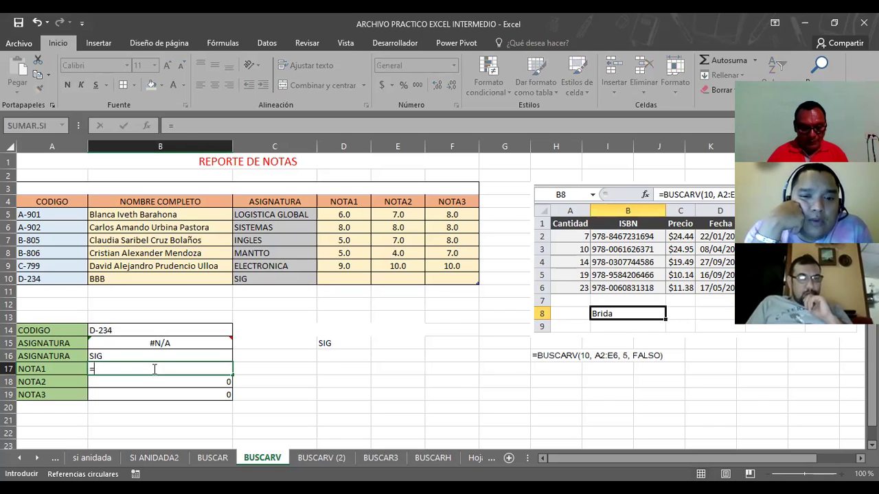
pyautogui.write('BUSCAR')
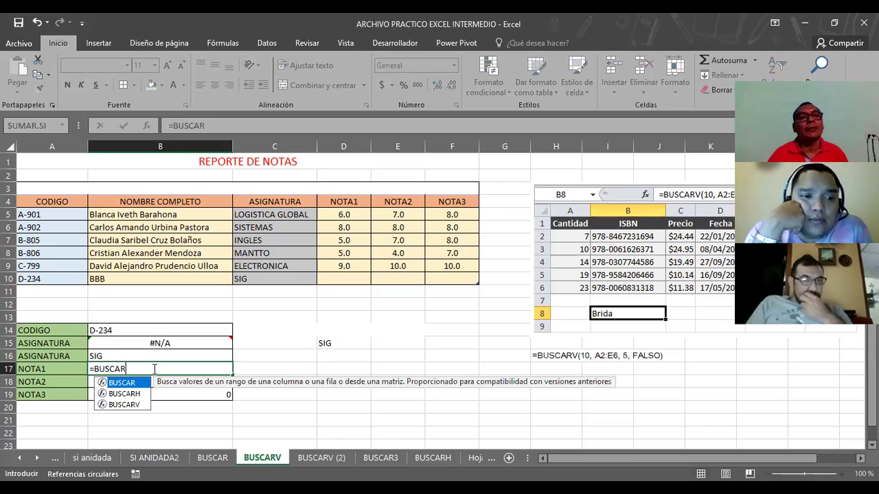
pyautogui.write('V(')
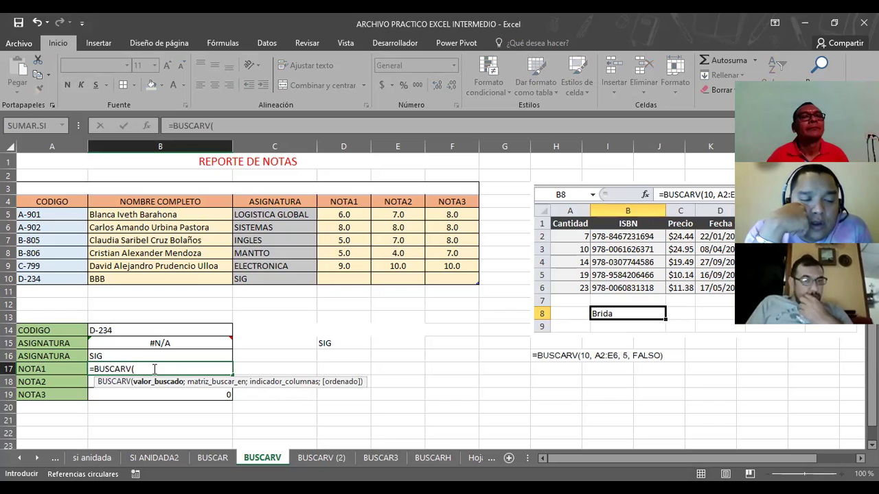
pyautogui.write('D')
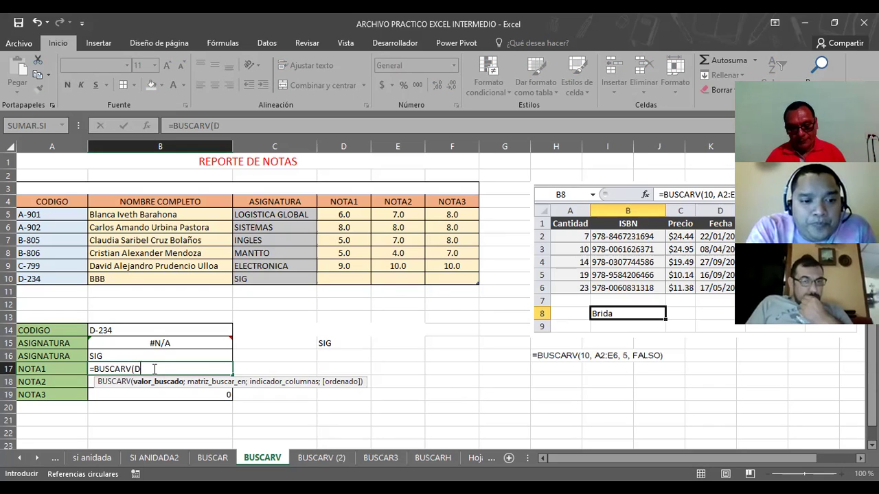
pyautogui.write('14')
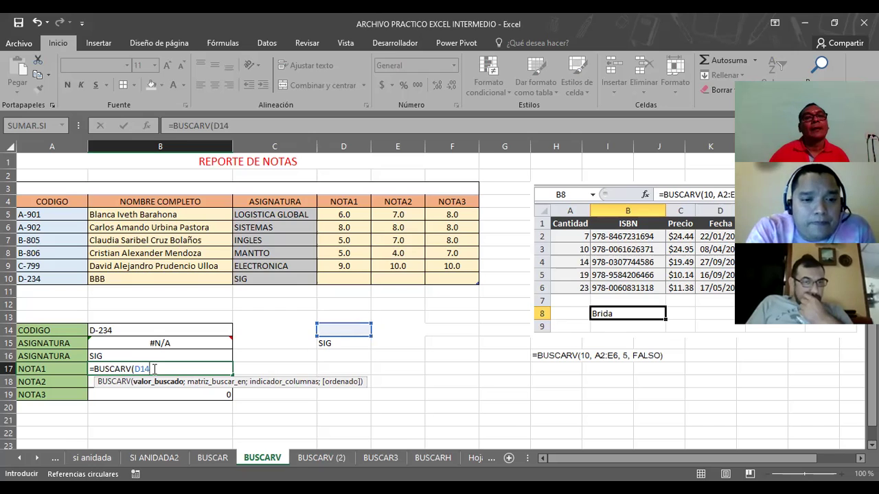
pyautogui.write(';')
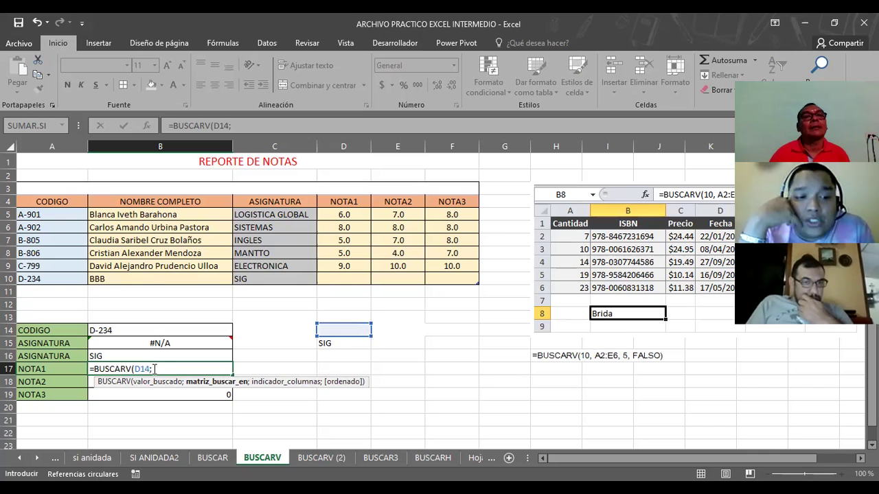
pyautogui.press('BackSpace')
pyautogui.press('BackSpace')
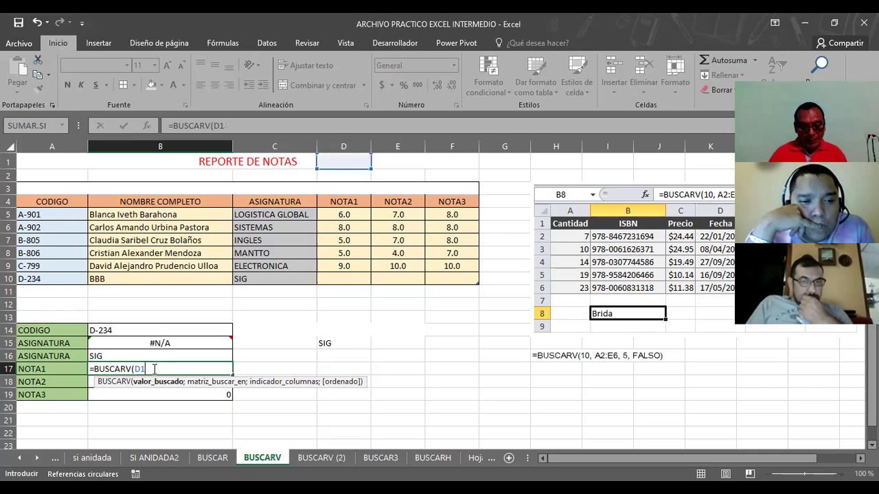
pyautogui.press('BackSpace')
pyautogui.press('BackSpace')
pyautogui.write('B')
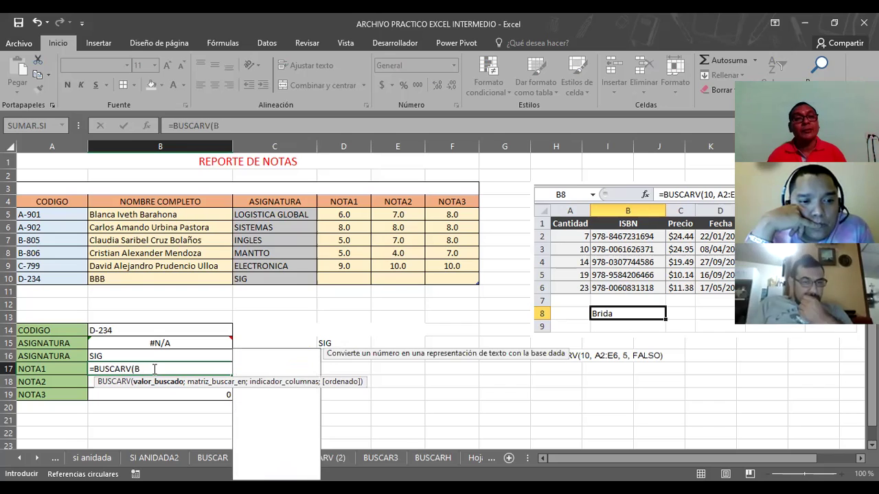
pyautogui.write('14')
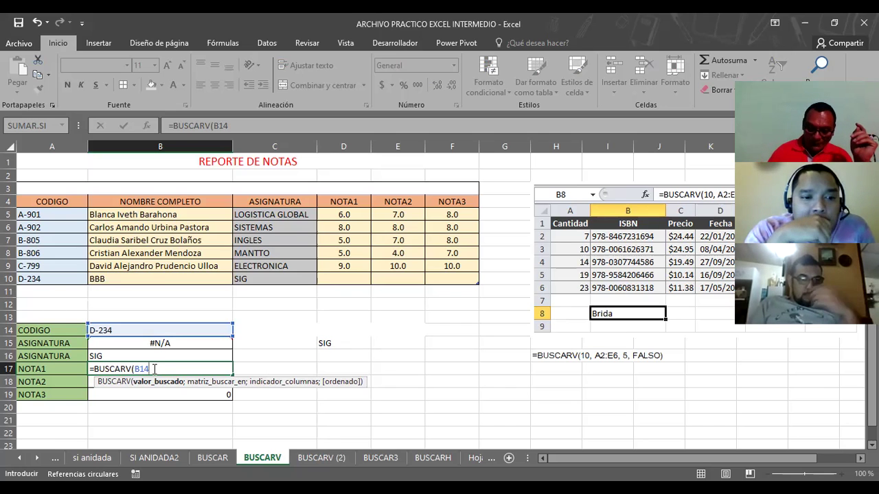
pyautogui.write(';')
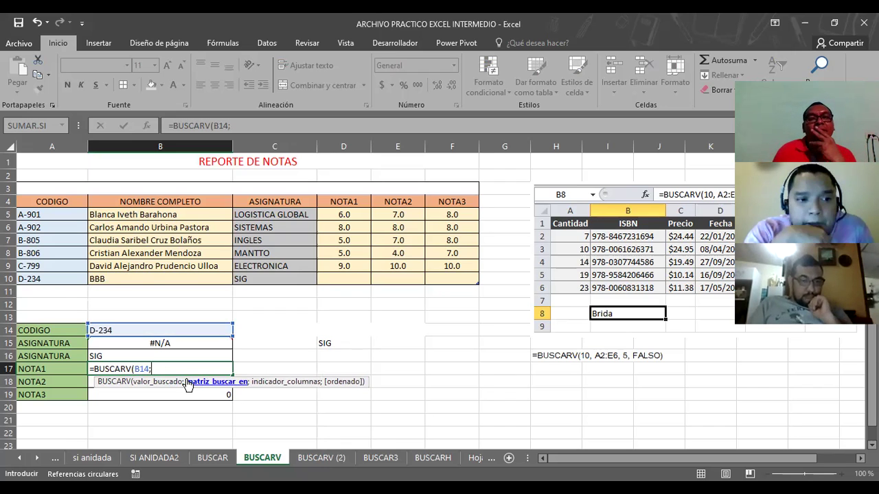
pyautogui.click(52, 216)
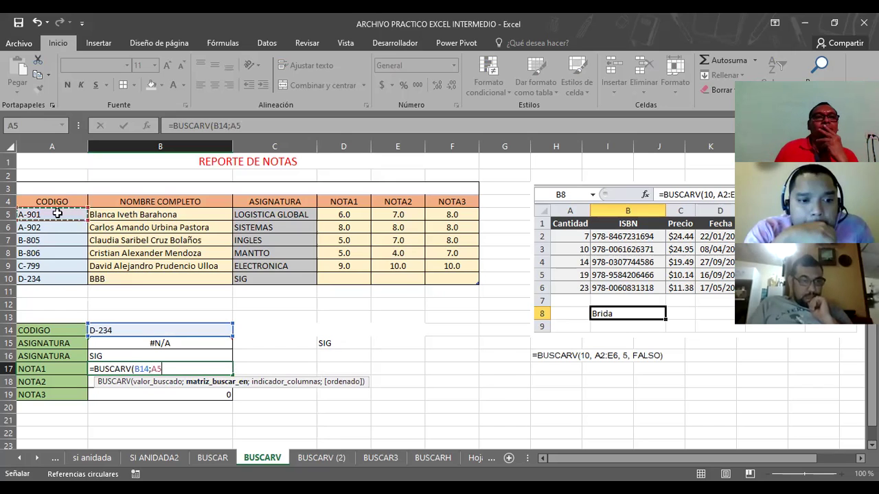
pyautogui.keyDown('shift'); pyautogui.click(457, 277); pyautogui.keyUp('shift')
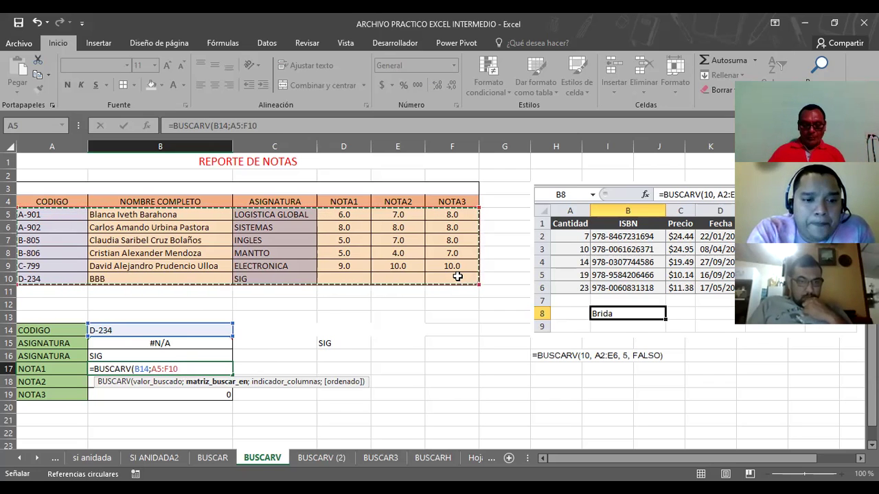
pyautogui.write(';')
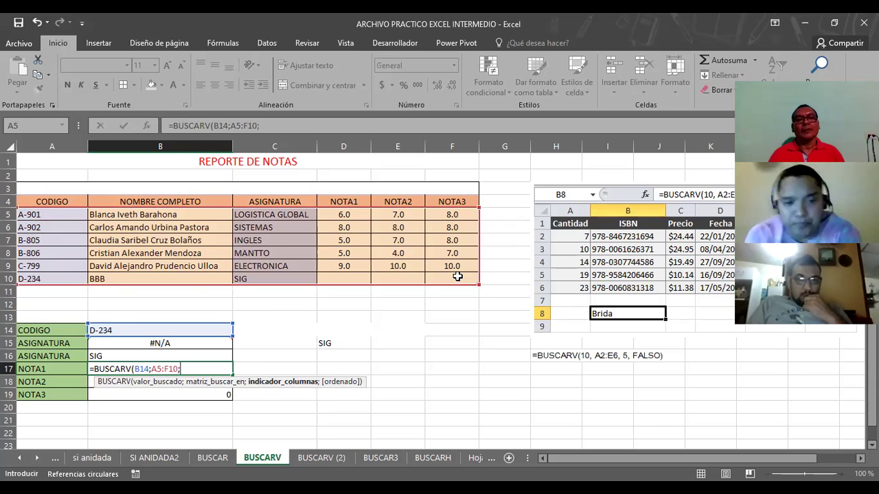
pyautogui.write('4')
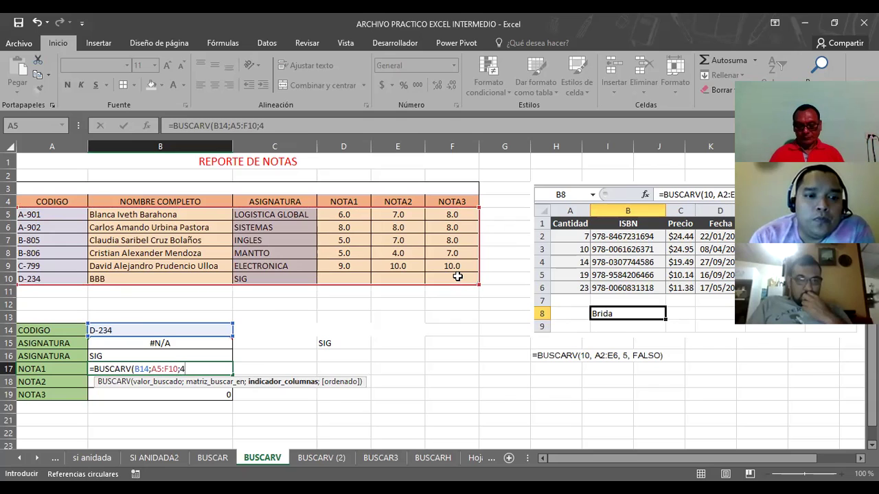
pyautogui.write(';')
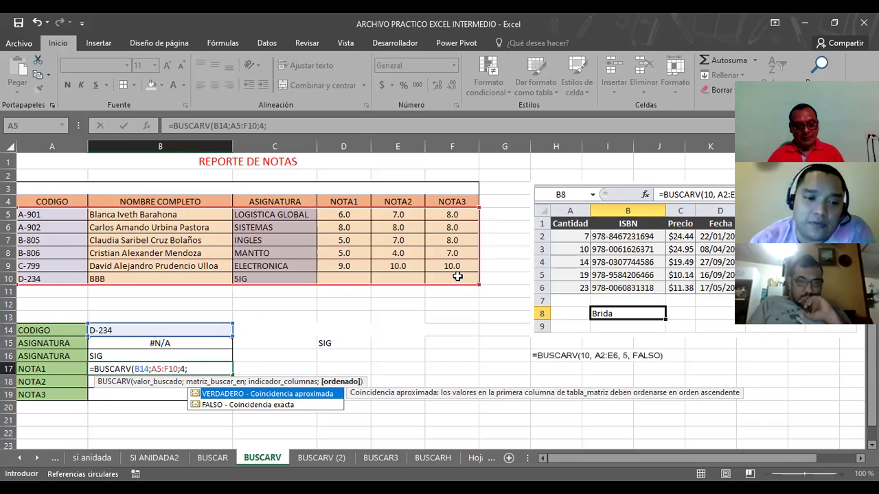
pyautogui.write('FALSO')
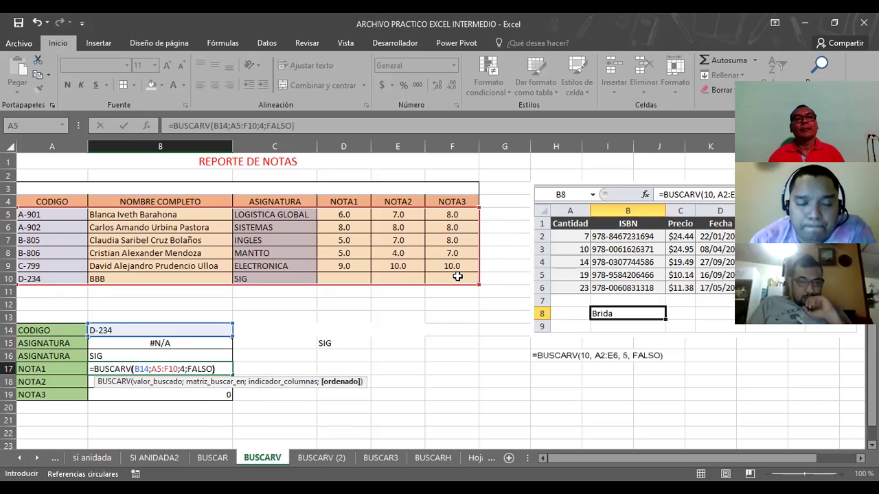
pyautogui.press('Return')
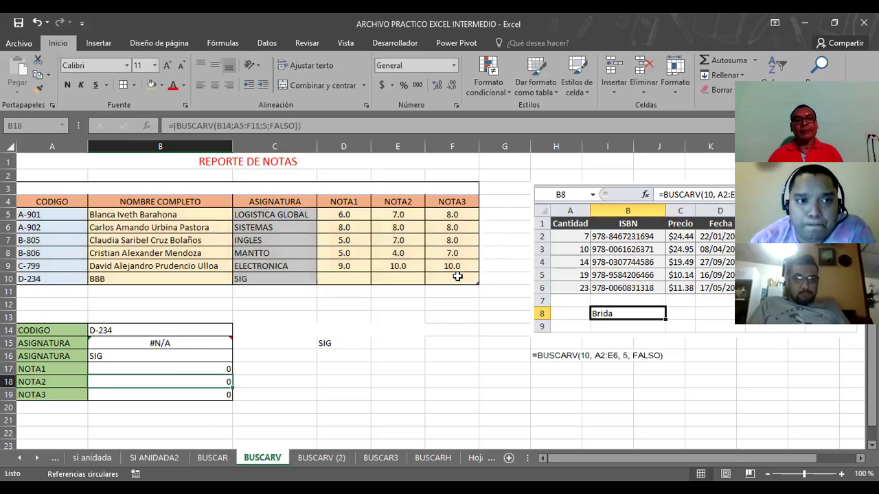
pyautogui.press('Up')
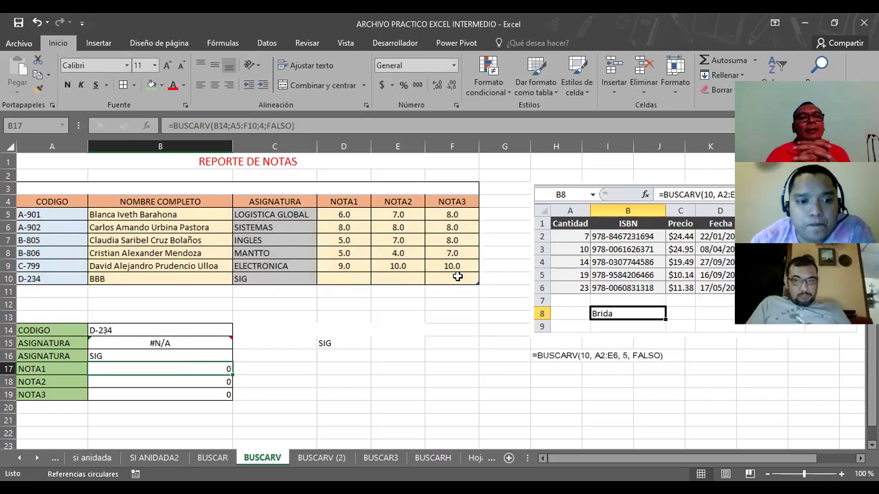
pyautogui.press('Up')
pyautogui.press('Up')
pyautogui.press('Up')
pyautogui.press('Up')
pyautogui.press('Up')
pyautogui.press('Up')
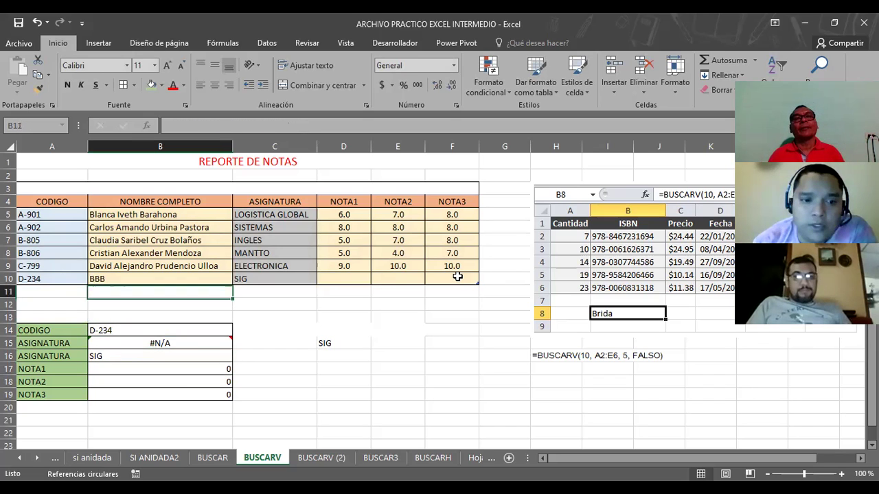
pyautogui.press('Up')
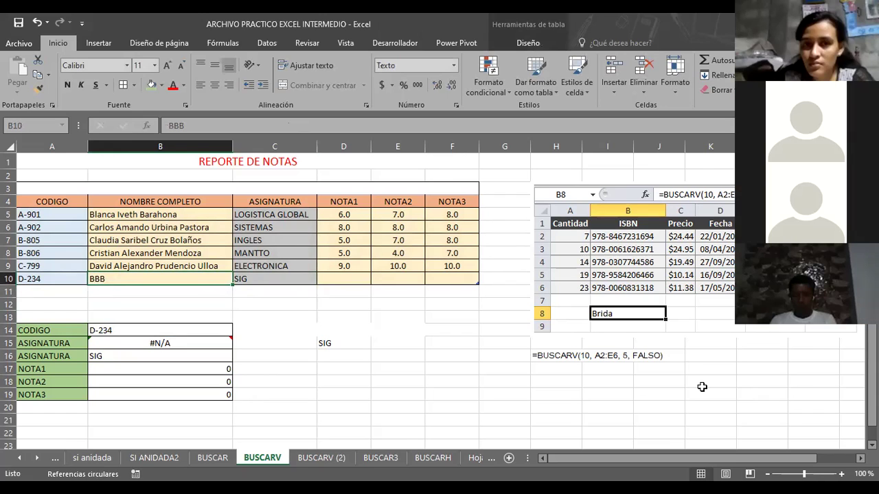
# Replace BBB in B10 with the student's first name, rejecting the AutoComplete suggestion
pyautogui.write('Barahona')
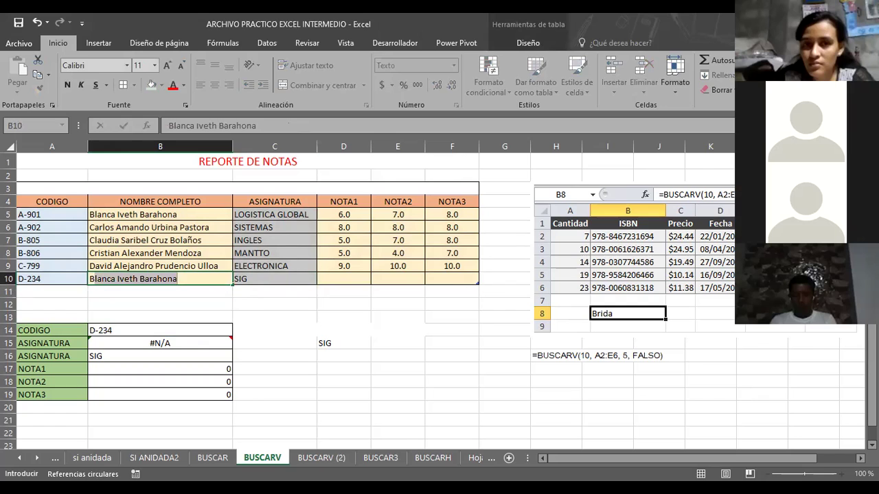
pyautogui.press('BackSpace')
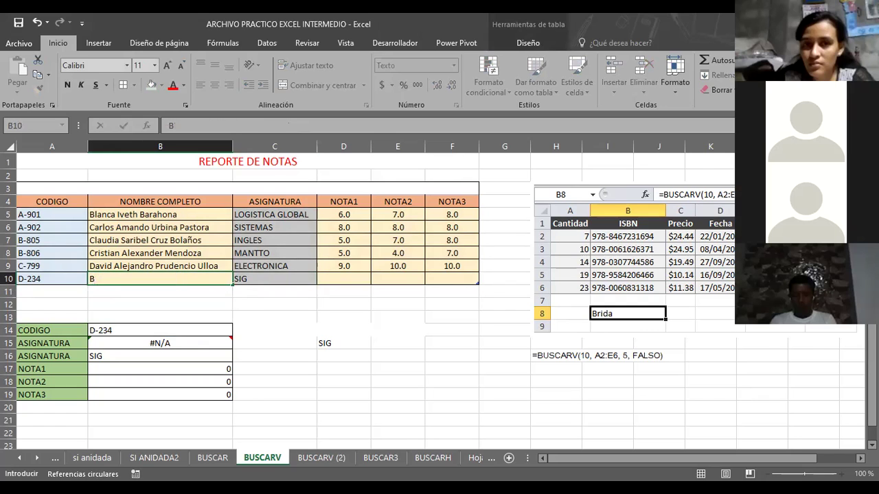
pyautogui.write('lanca')
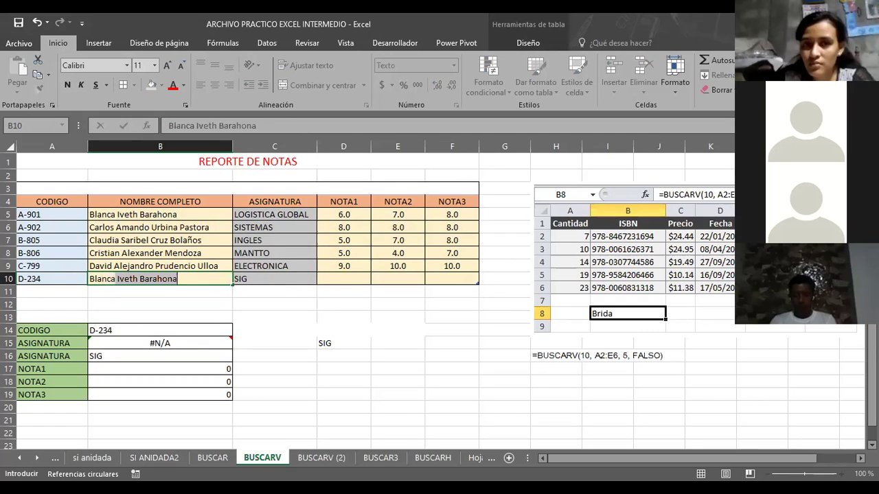
pyautogui.press('BackSpace')
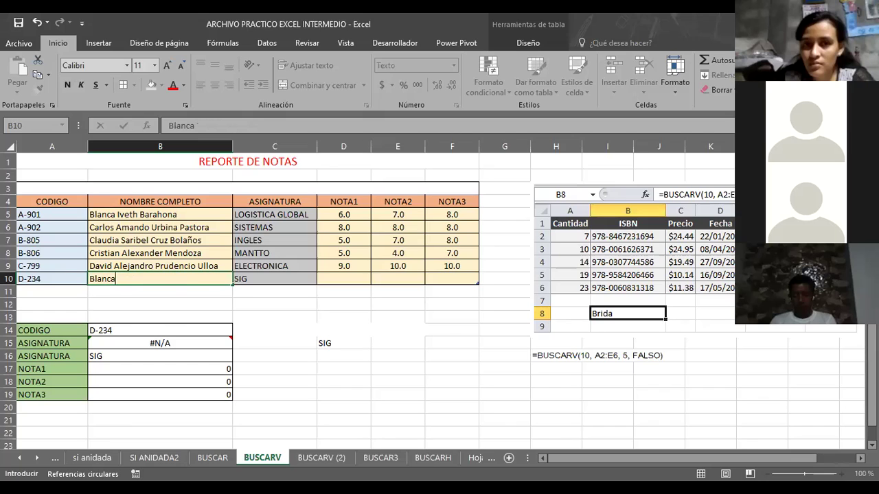
pyautogui.press('Return')
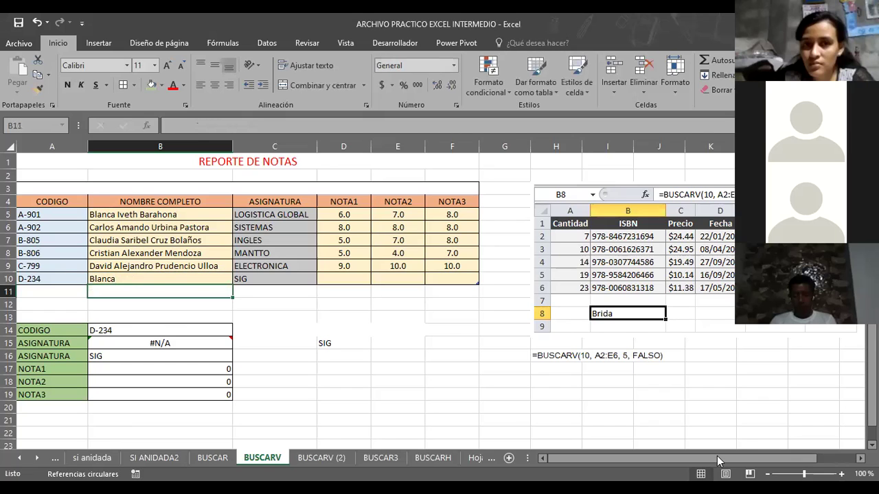
pyautogui.click(149, 281)
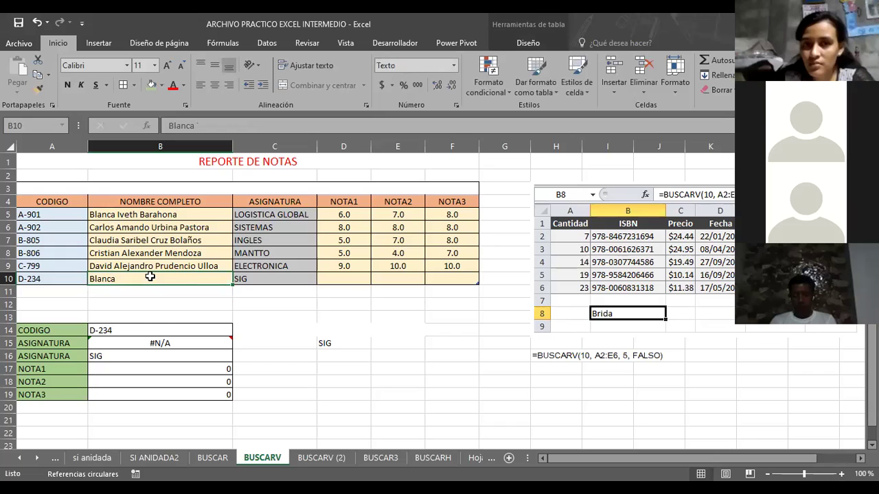
# Set D-234's NOTA1 grade in D10 to 10
pyautogui.click(334, 280)
pyautogui.write('1')
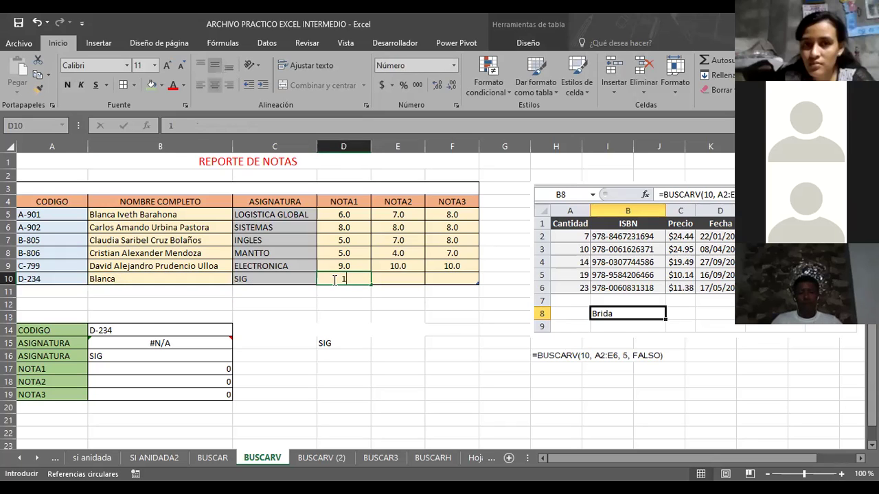
pyautogui.write('0')
pyautogui.press('Return')
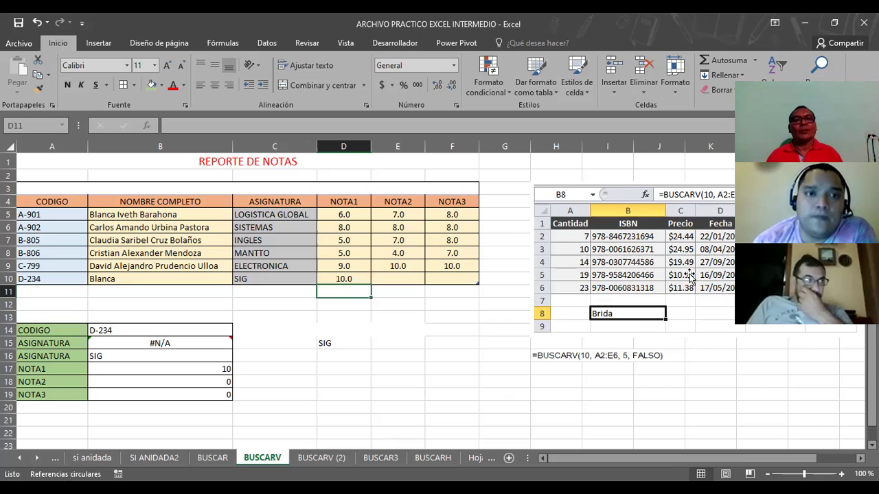
# Type the sample formula text ´=buscar(a2;a4:f10;5;falso) into B21
pyautogui.click(204, 418)
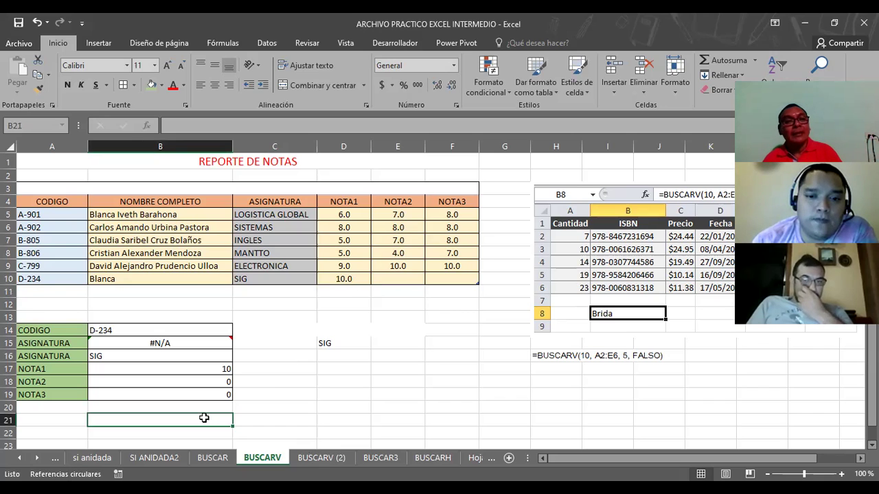
pyautogui.write('´=')
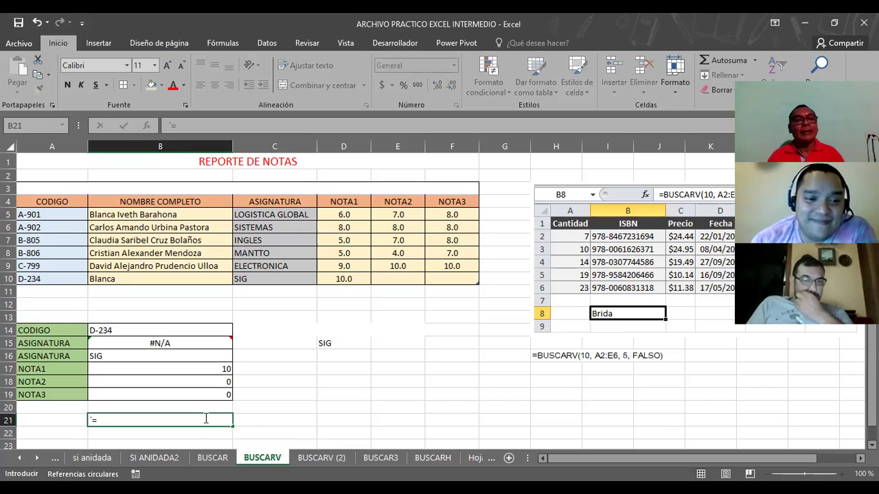
pyautogui.write('buscar(')
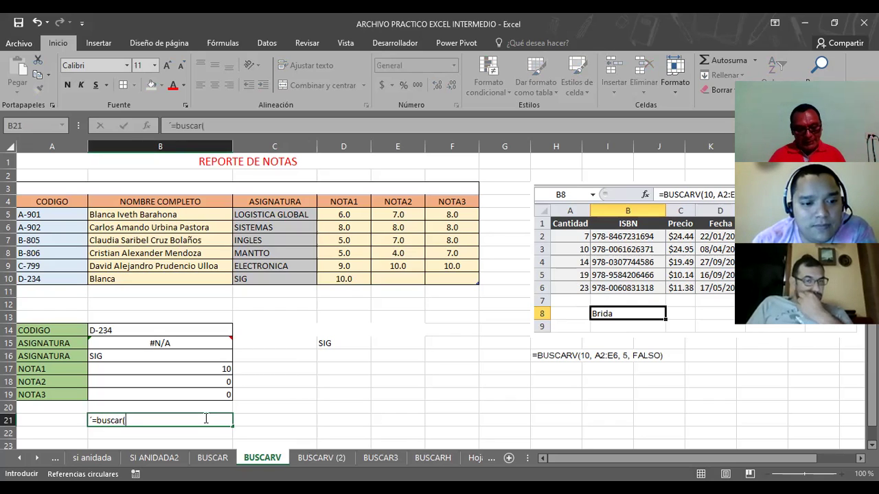
pyautogui.write('ar(')
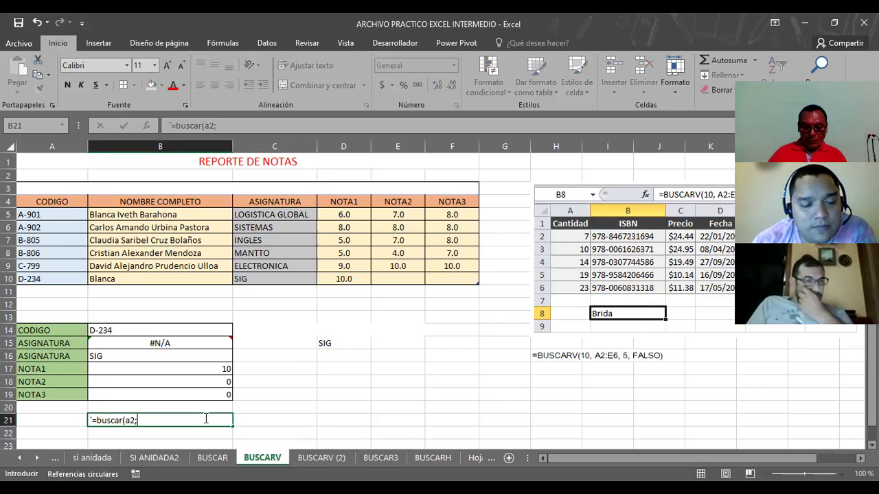
pyautogui.write('a4:')
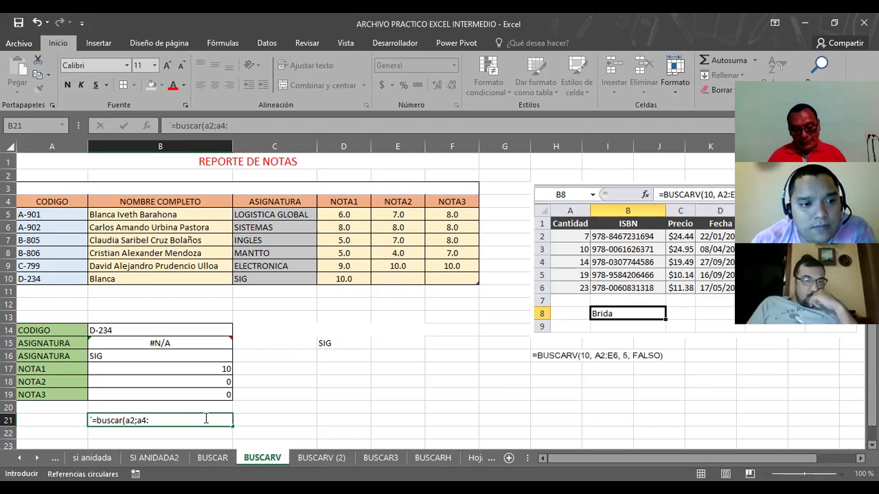
pyautogui.write('f10')
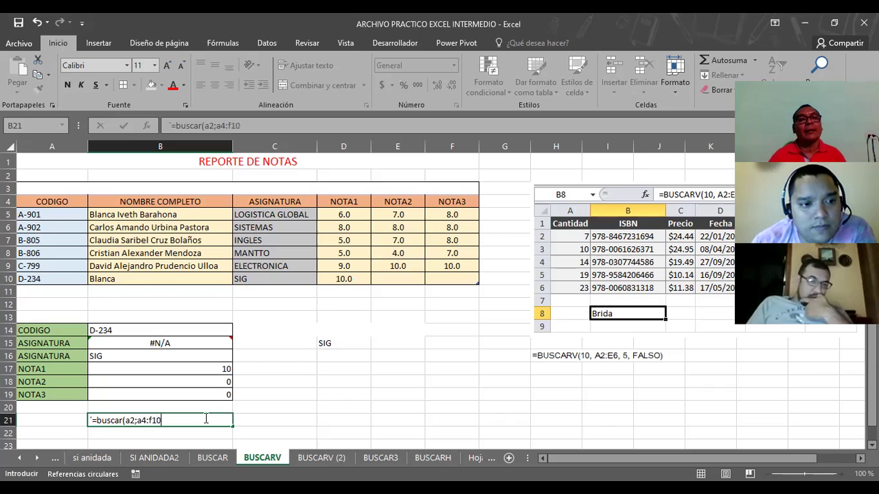
pyautogui.write(';')
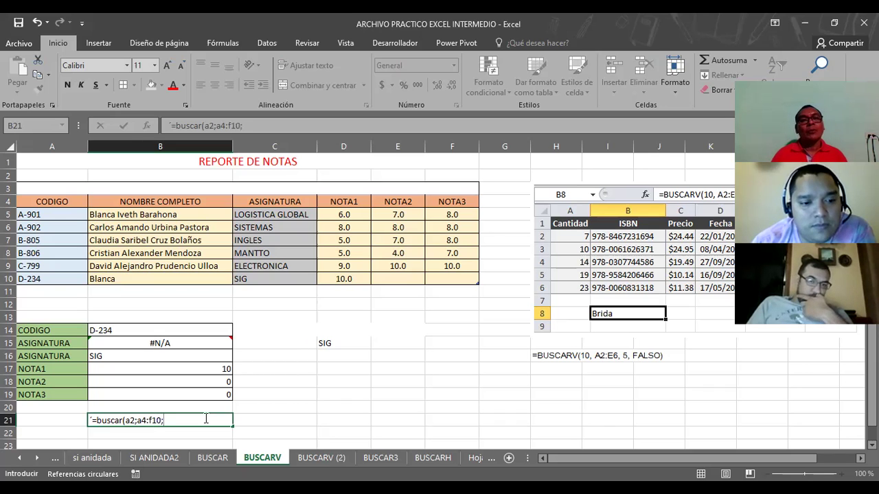
pyautogui.write('5;')
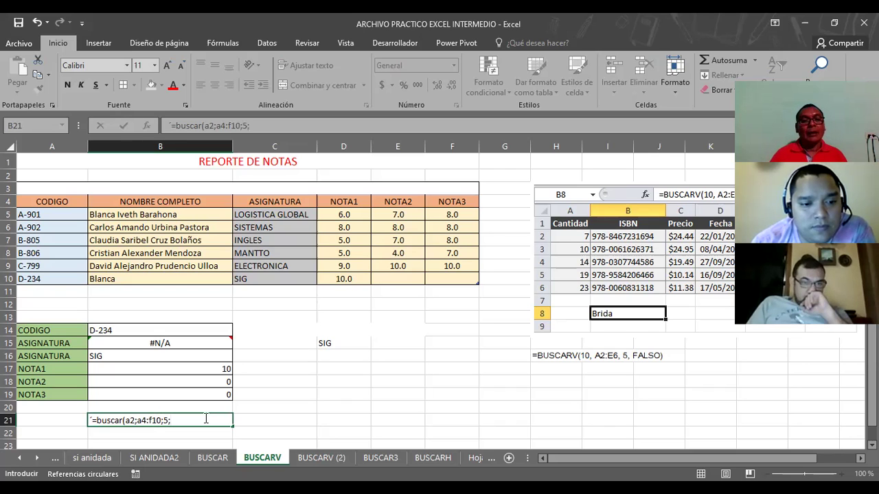
pyautogui.write('falso')
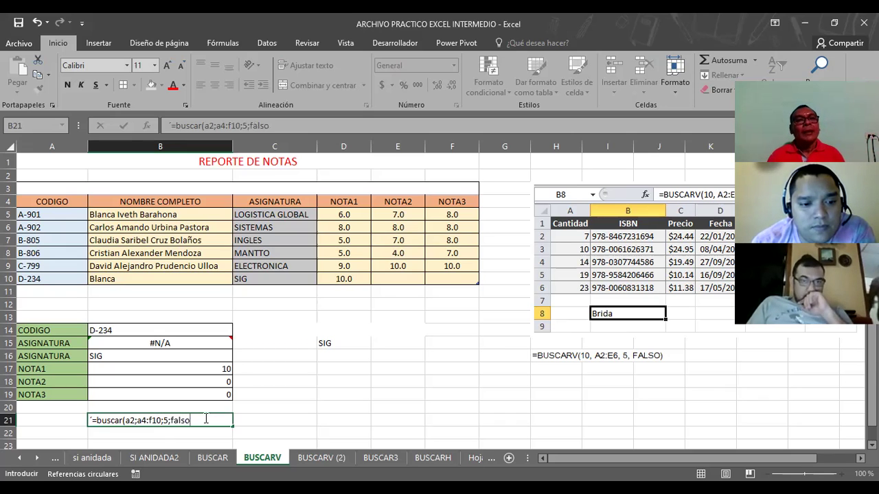
pyautogui.write(')')
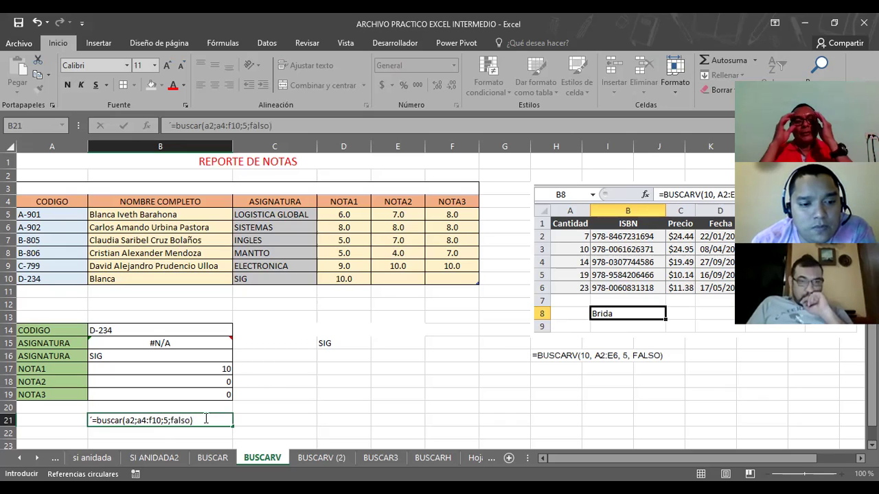
pyautogui.click(57, 431)
# Insert the missing 'v' so B21 reads =buscarv(a2;a4:f10;5;falso)
pyautogui.click(93, 420)
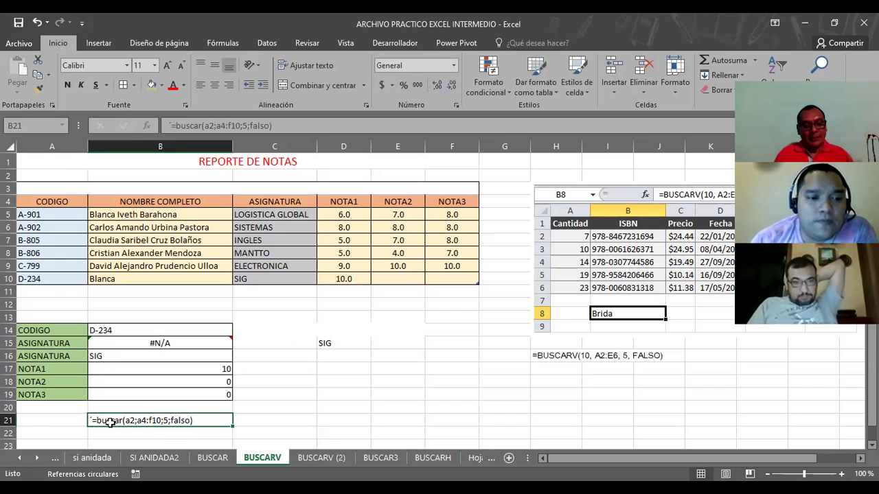
pyautogui.press('F2')
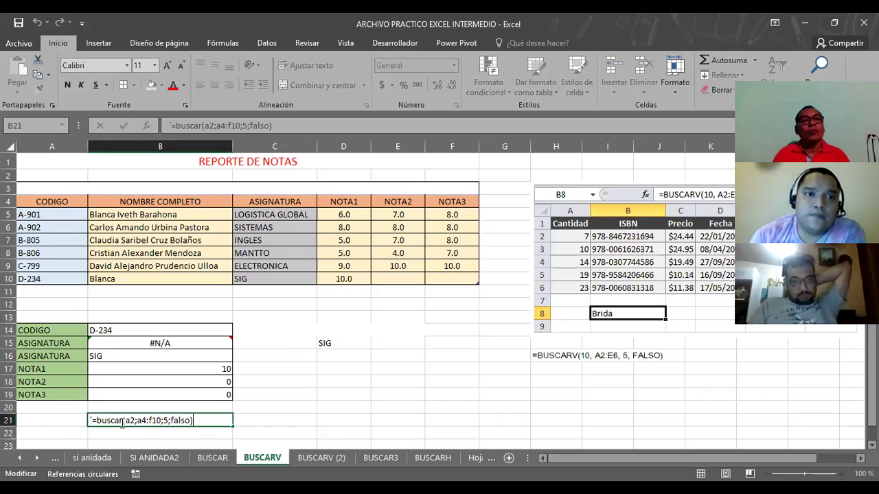
pyautogui.click(123, 421)
pyautogui.write('v')
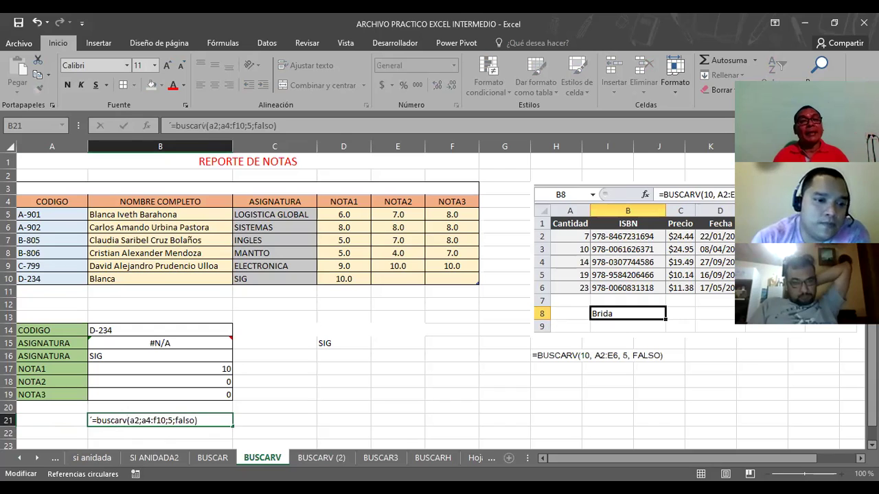
pyautogui.press('Return')
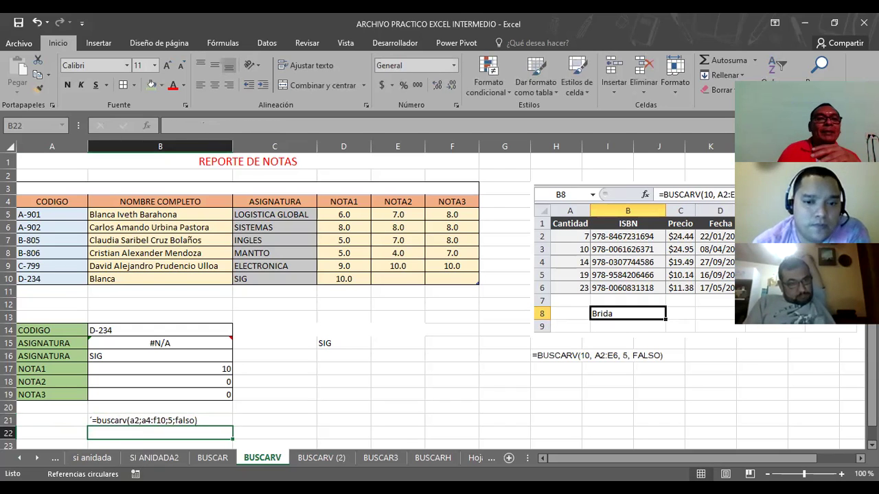
pyautogui.click(119, 418)
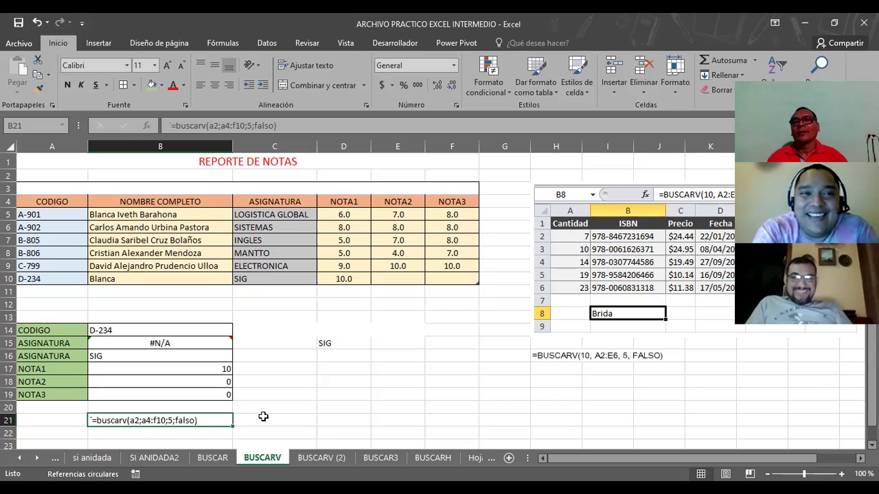
pyautogui.click(398, 347)
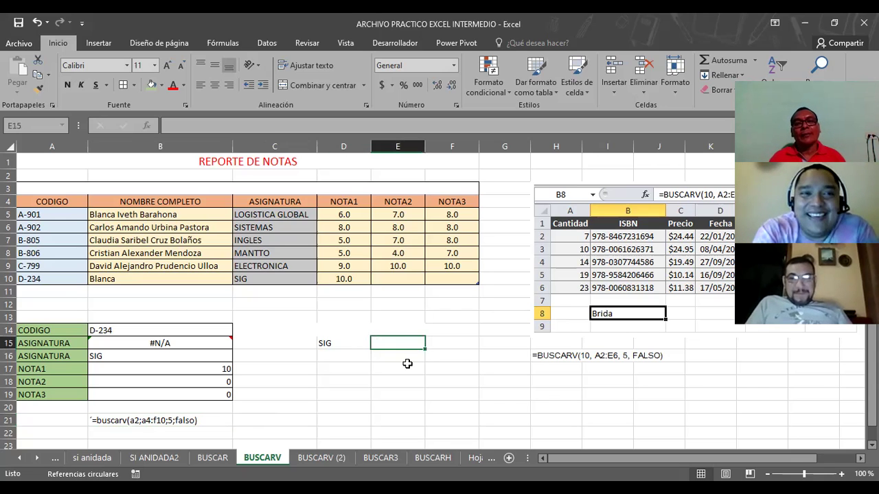
# On the BUSCARV (2) sheet, review brand ZUSUKI in C15 and D15's lookup formula
pyautogui.click(323, 458)
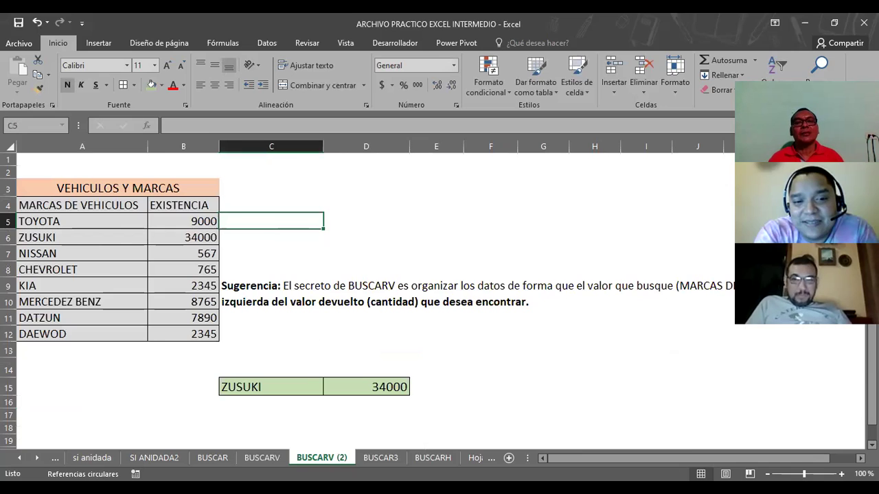
pyautogui.click(81, 384)
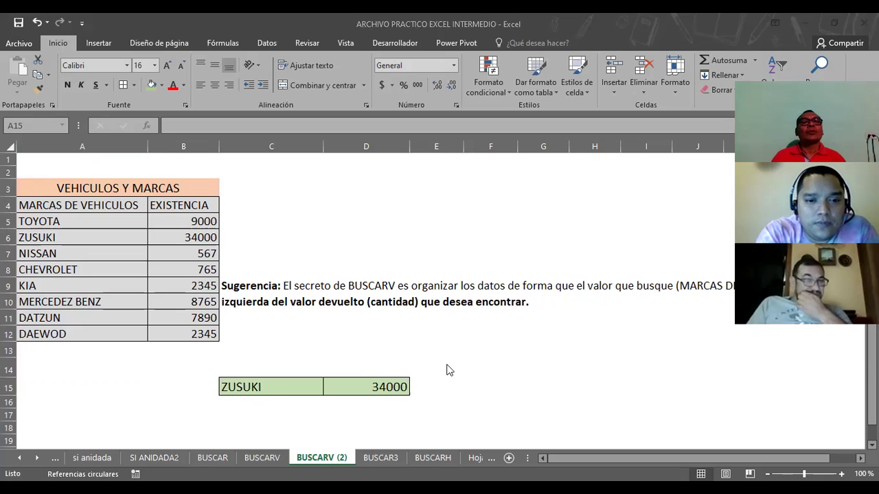
pyautogui.click(261, 386)
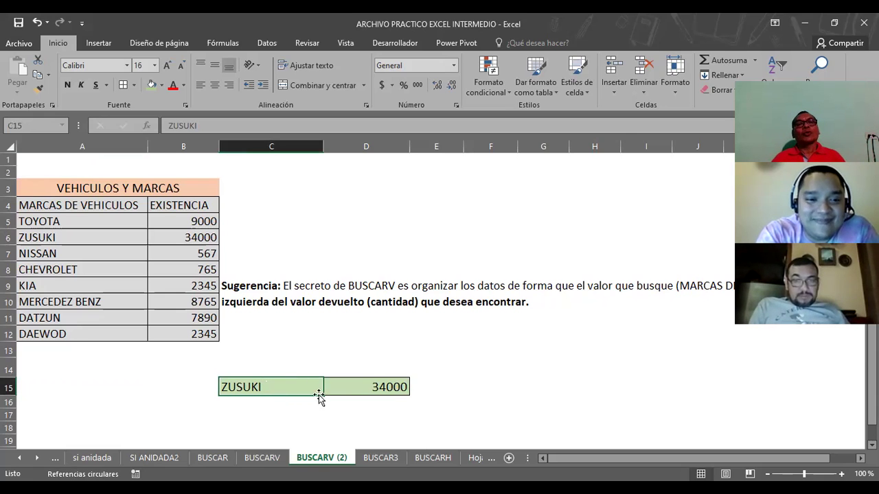
pyautogui.click(371, 390)
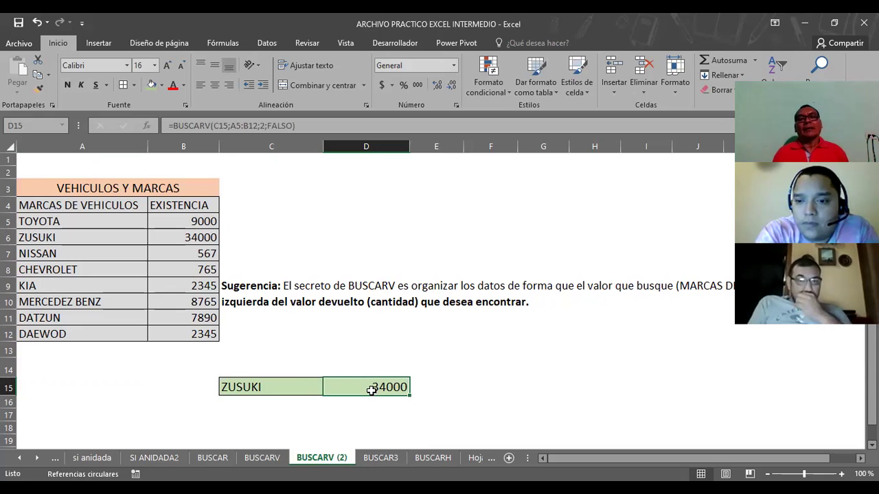
# Replace the brand in C15 with daewod and confirm D15 now returns 2345
pyautogui.click(271, 387)
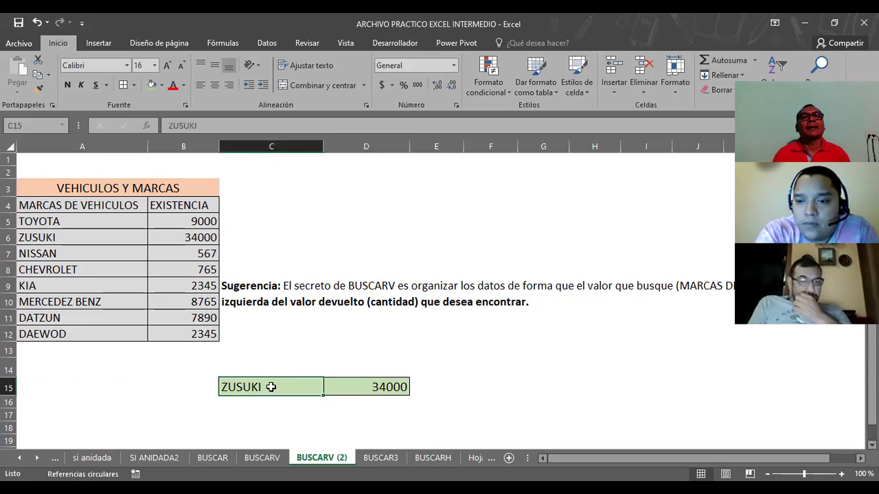
pyautogui.write('daewo')
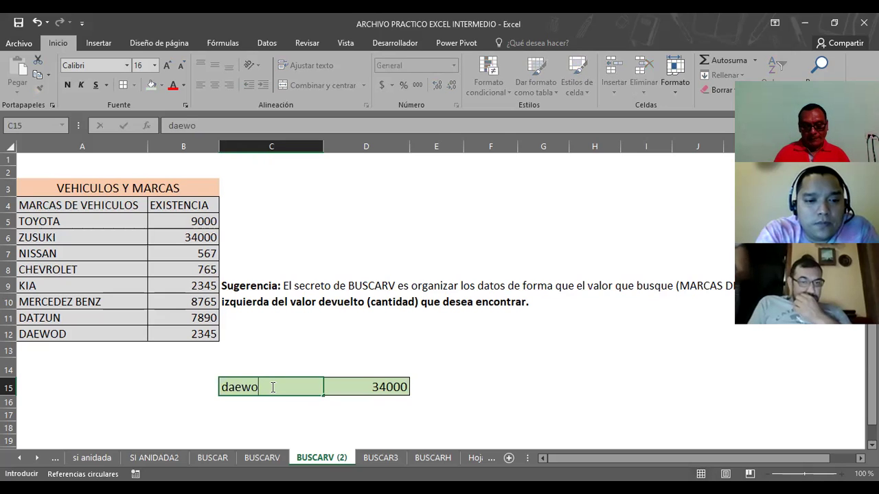
pyautogui.write('d')
pyautogui.press('Return')
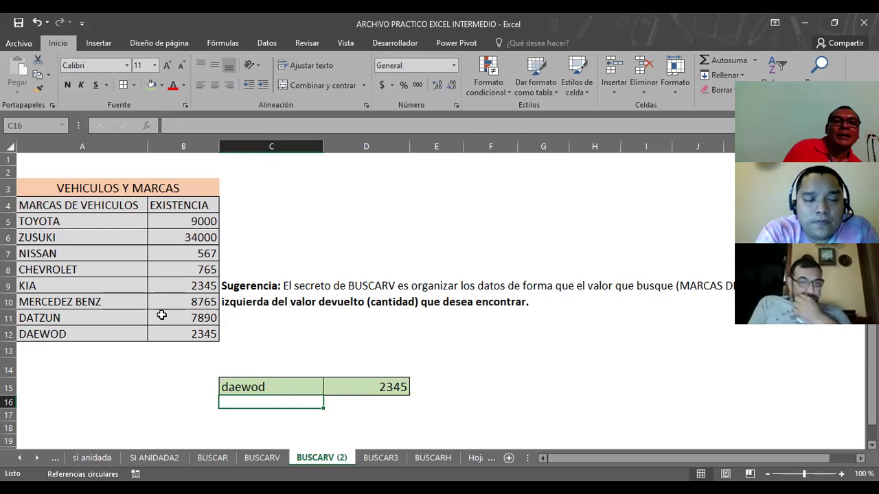
pyautogui.click(361, 385)
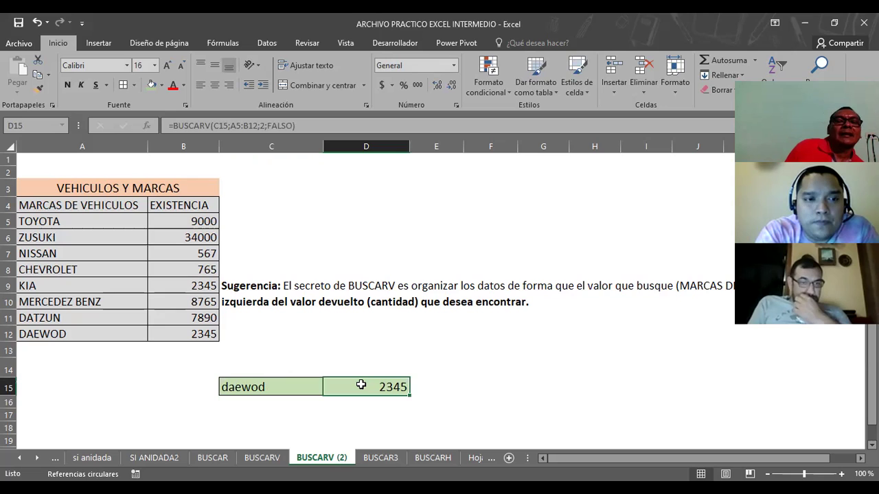
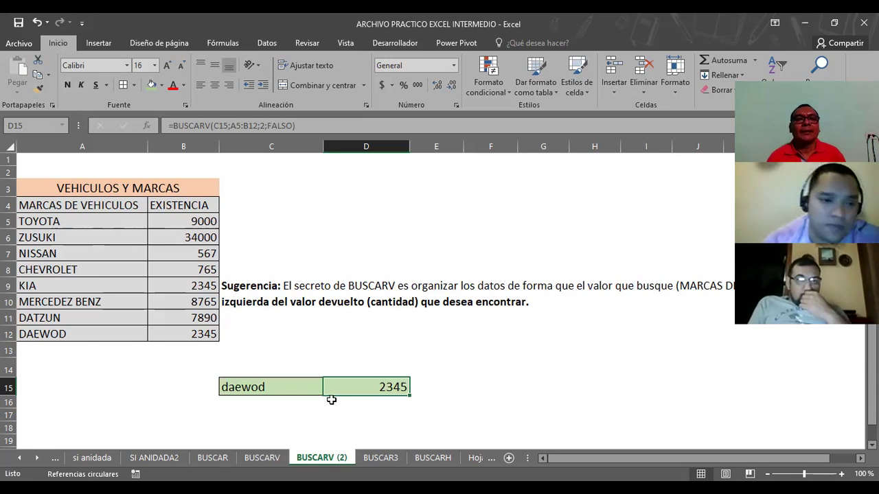
# Check the lookup name in C15 and the BUSCARV formula in D15
pyautogui.click(286, 388)
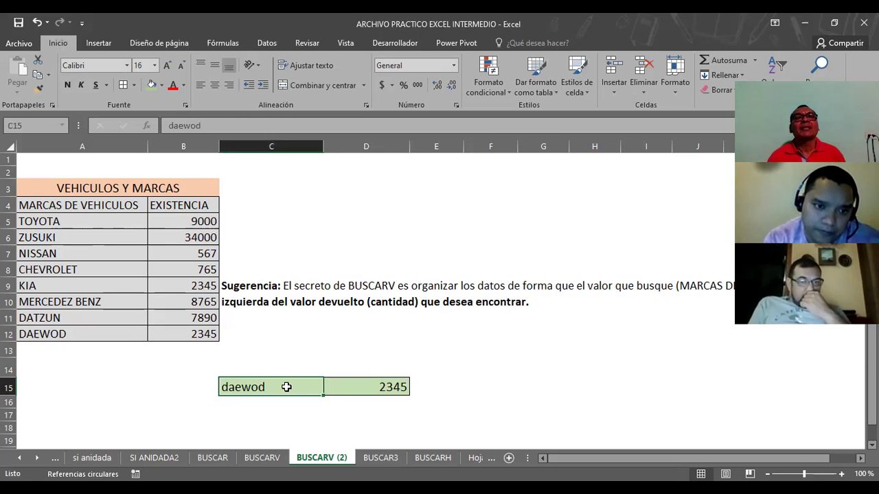
pyautogui.click(356, 386)
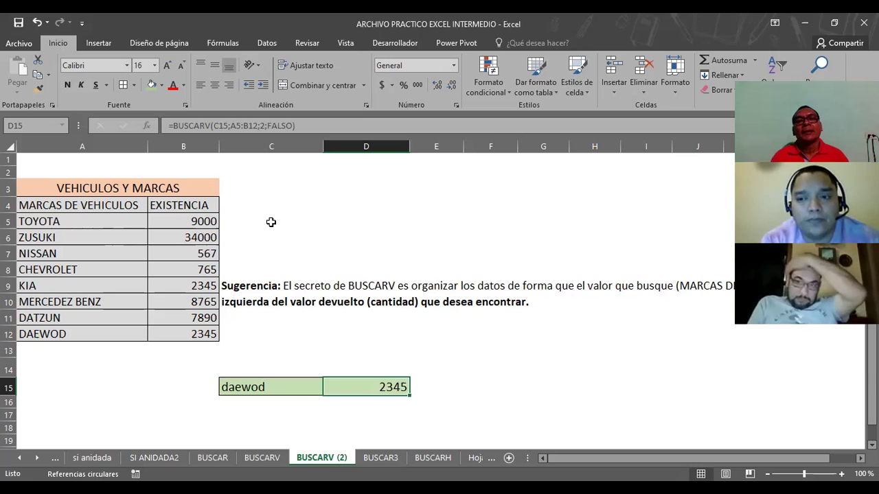
pyautogui.click(269, 387)
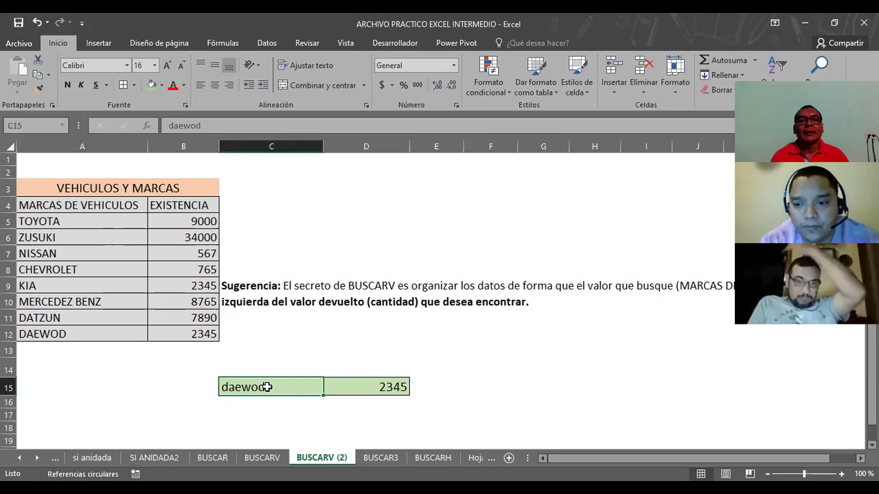
pyautogui.click(341, 386)
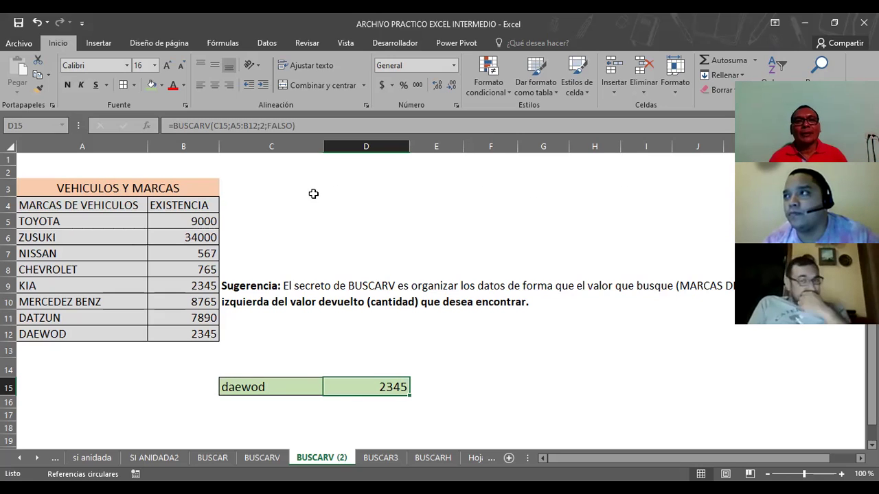
# Try borders and a green fill on the block starting at C3, then undo both
pyautogui.moveTo(229, 193)
pyautogui.mouseDown()
pyautogui.moveTo(796, 204)
pyautogui.moveTo(790, 321)
pyautogui.mouseUp()
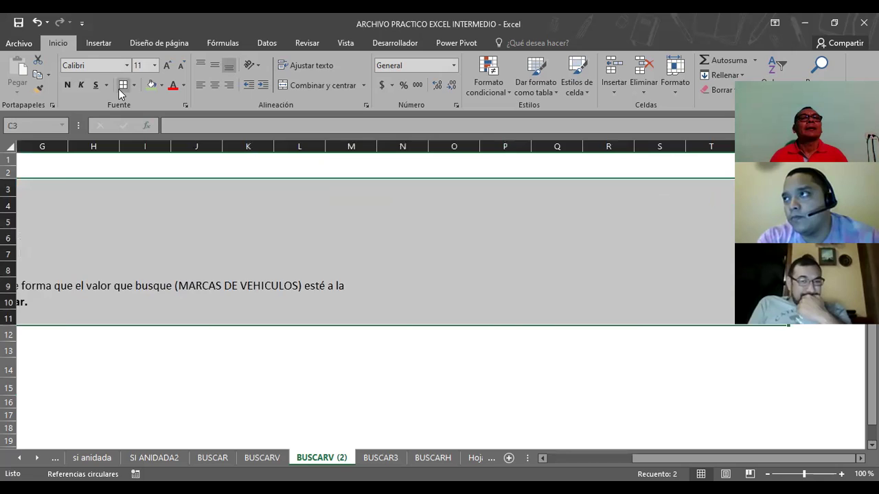
pyautogui.click(119, 88)
pyautogui.click(152, 85)
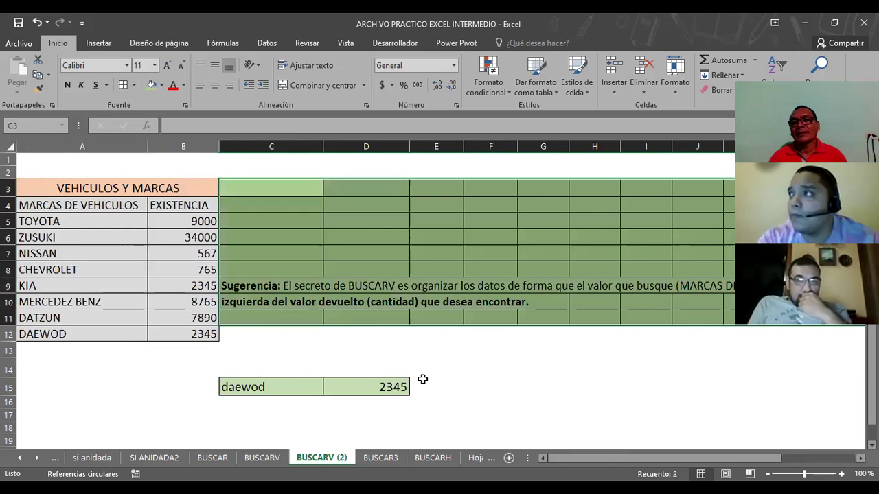
pyautogui.moveTo(622, 456); pyautogui.dragTo(598, 458)
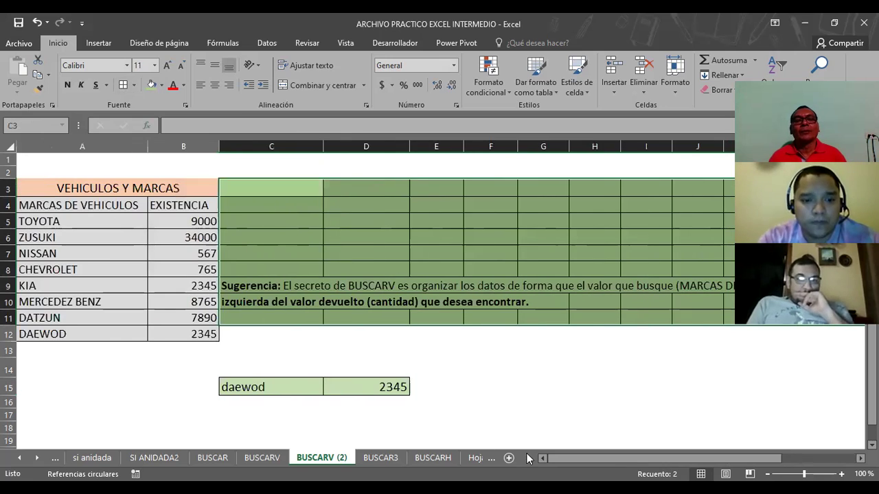
pyautogui.click(122, 353)
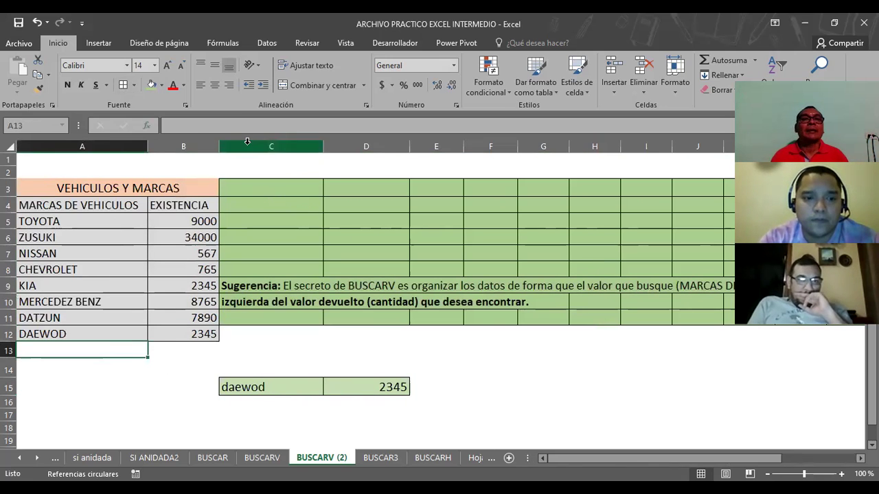
pyautogui.click(38, 23)
pyautogui.click(38, 23)
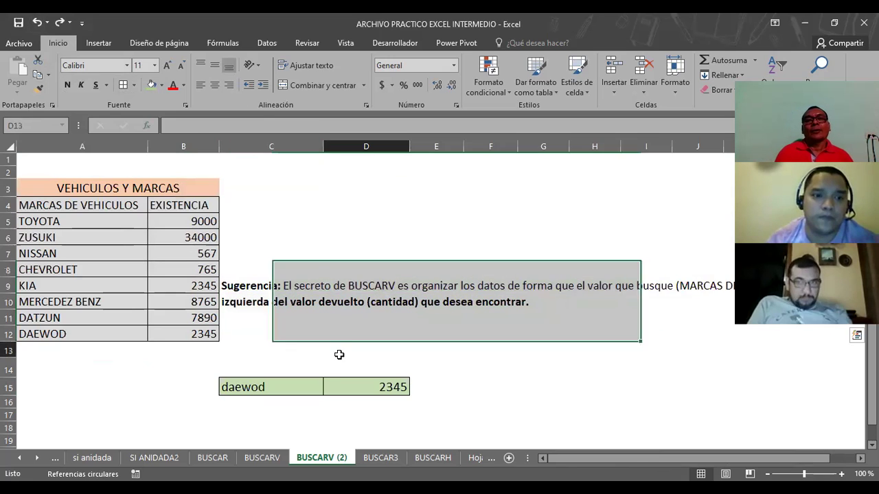
pyautogui.click(337, 355)
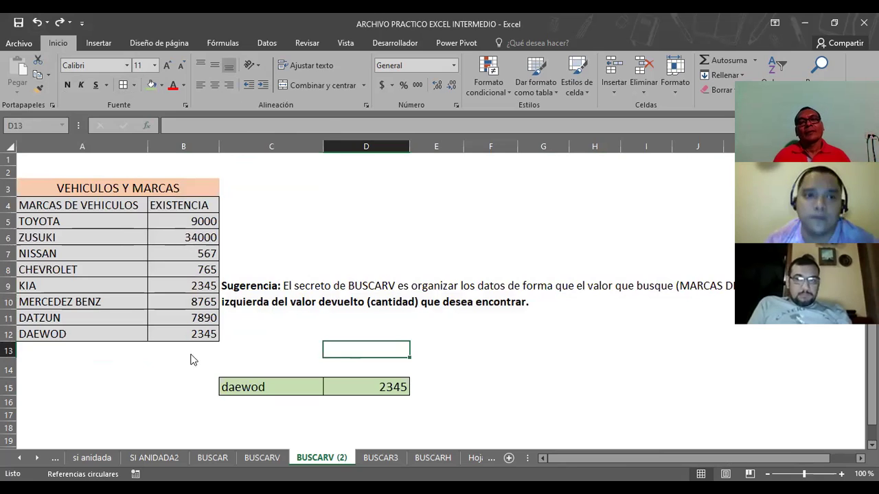
pyautogui.click(368, 388)
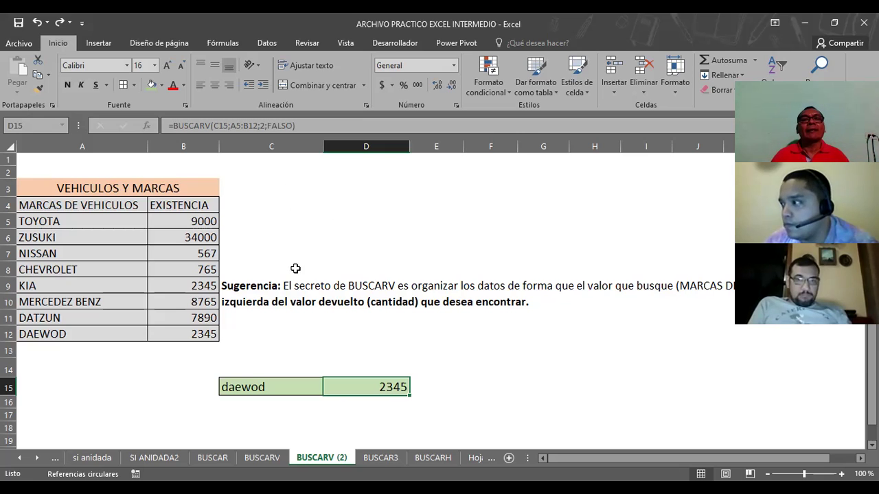
# Select ranges C3:F12 and G3:I10, then check cells E5, B4 and C4
pyautogui.moveTo(278, 190); pyautogui.dragTo(466, 333)
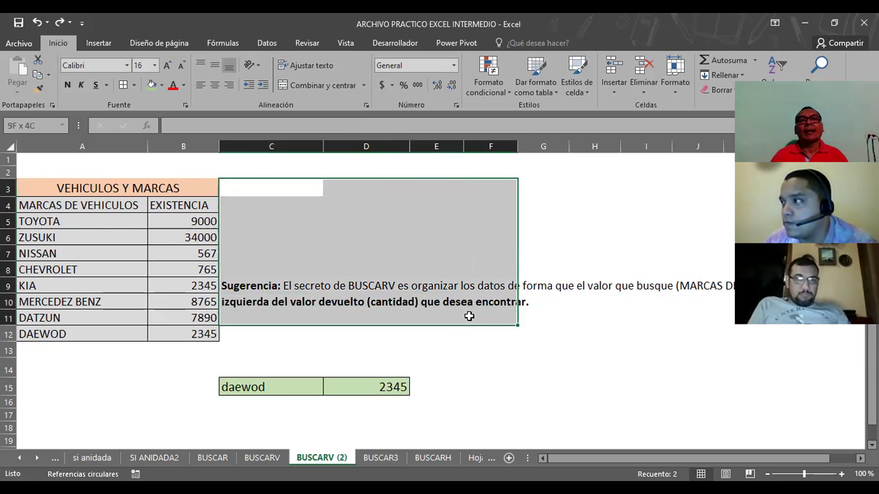
pyautogui.moveTo(549, 182); pyautogui.dragTo(648, 304)
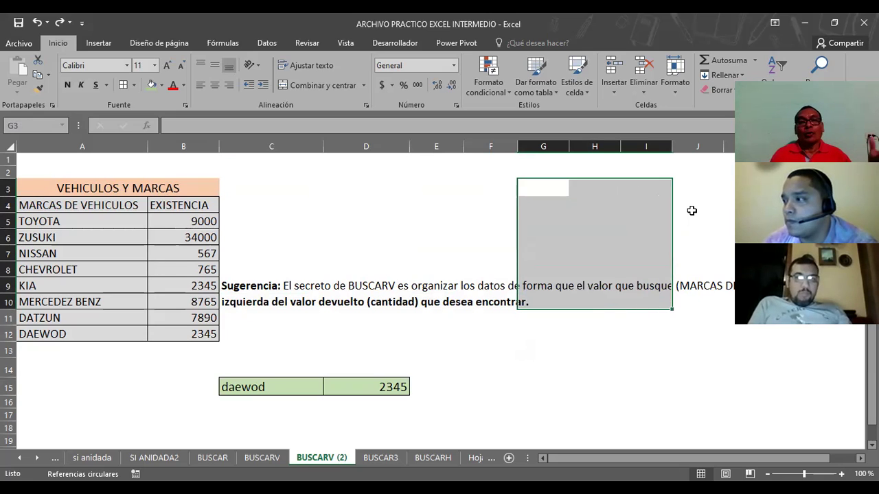
pyautogui.click(442, 220)
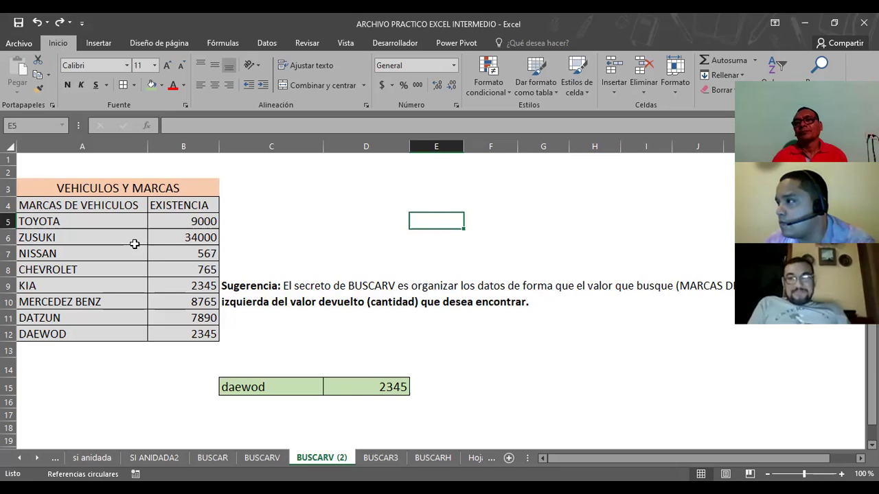
pyautogui.click(214, 206)
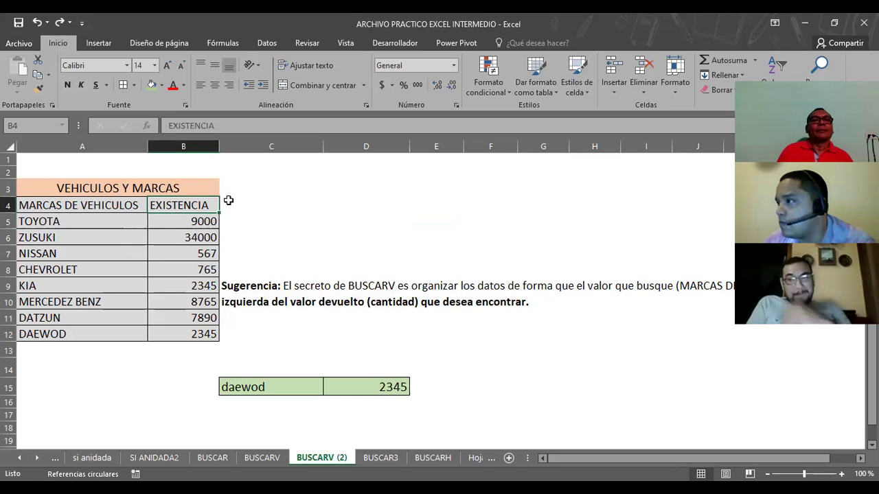
pyautogui.click(229, 201)
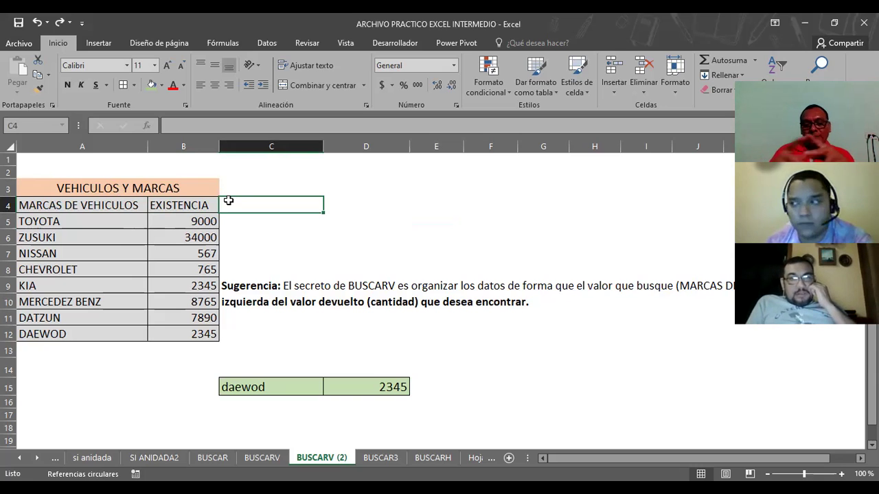
# Enter 73967934 in cell D5 and reselect it
pyautogui.click(362, 224)
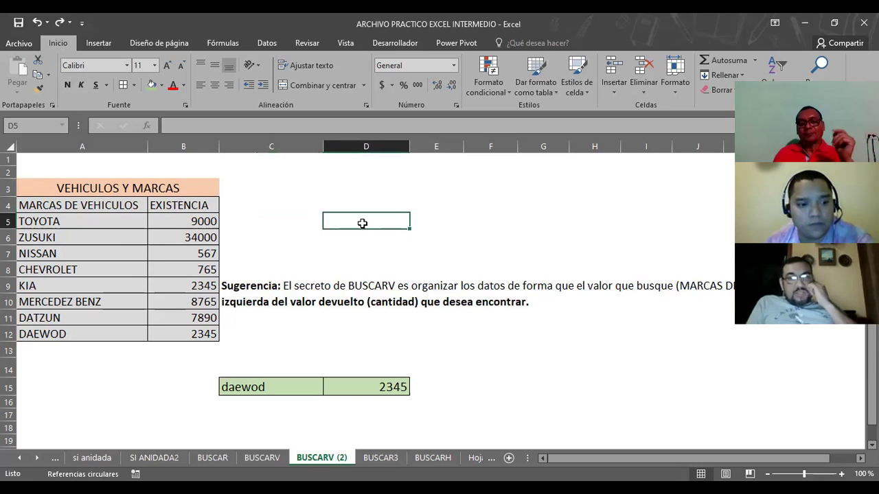
pyautogui.write('73')
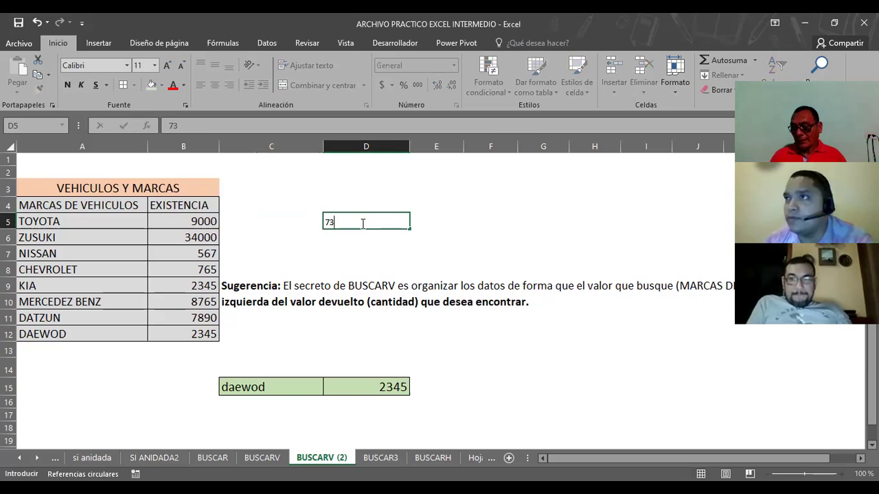
pyautogui.write('96')
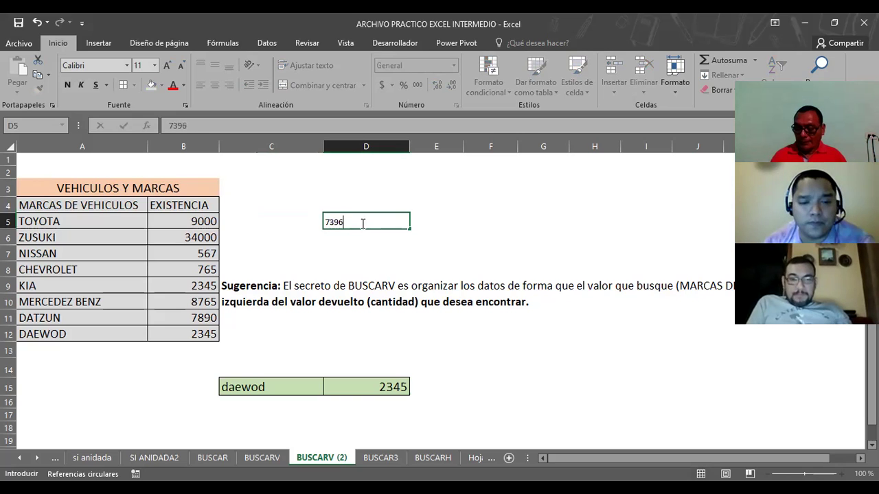
pyautogui.write('7934')
pyautogui.press('Return')
pyautogui.click(362, 223)
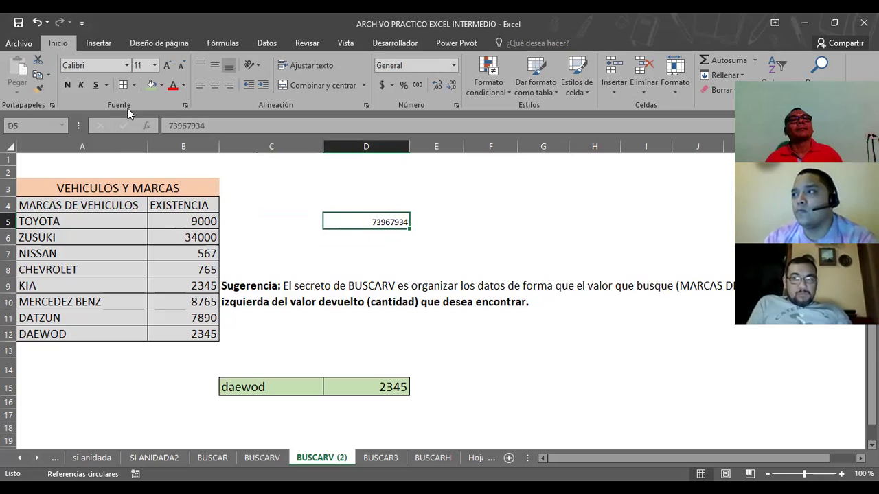
# Give D5 a yellow fill and enlarge its font to 16 points
pyautogui.press('F4')
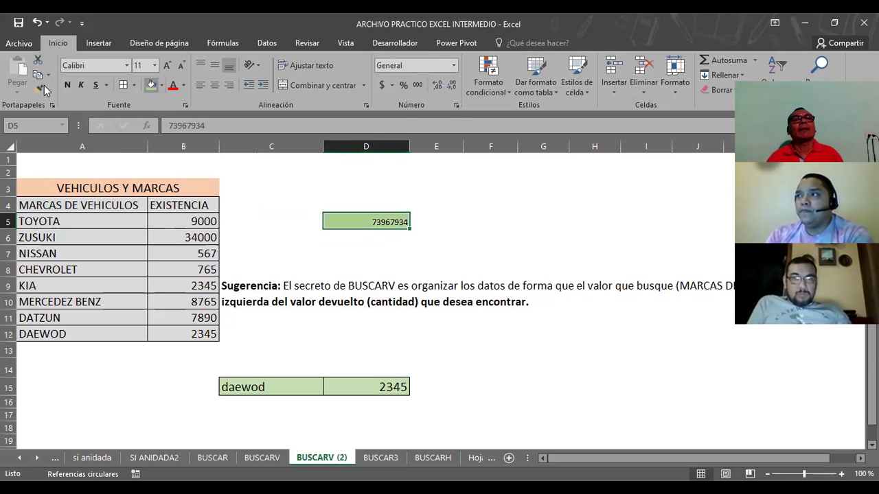
pyautogui.click(163, 85)
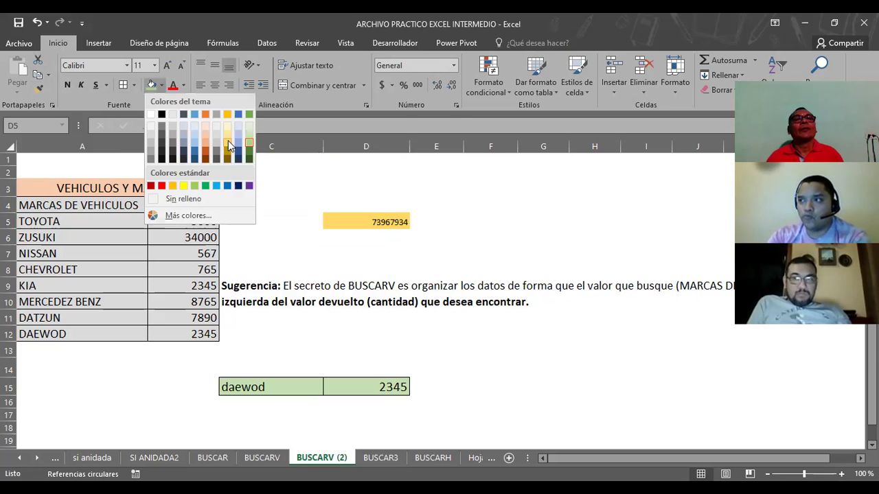
pyautogui.click(230, 146)
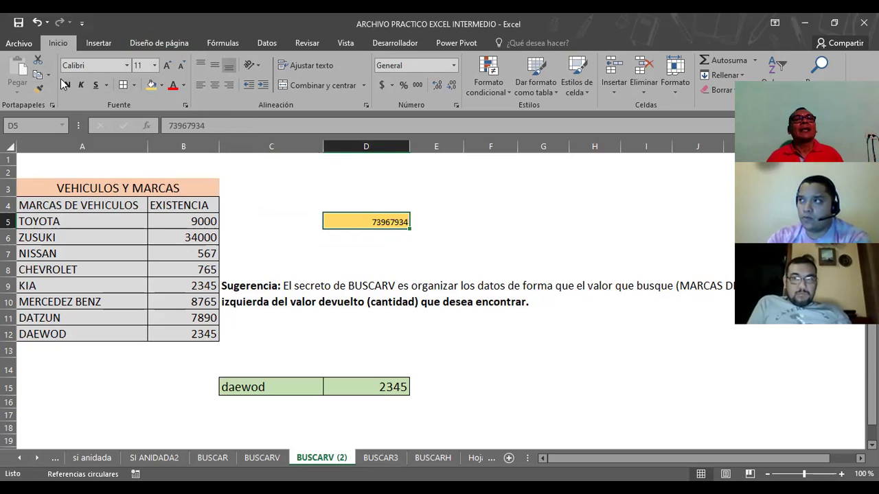
pyautogui.click(167, 65)
pyautogui.click(485, 221)
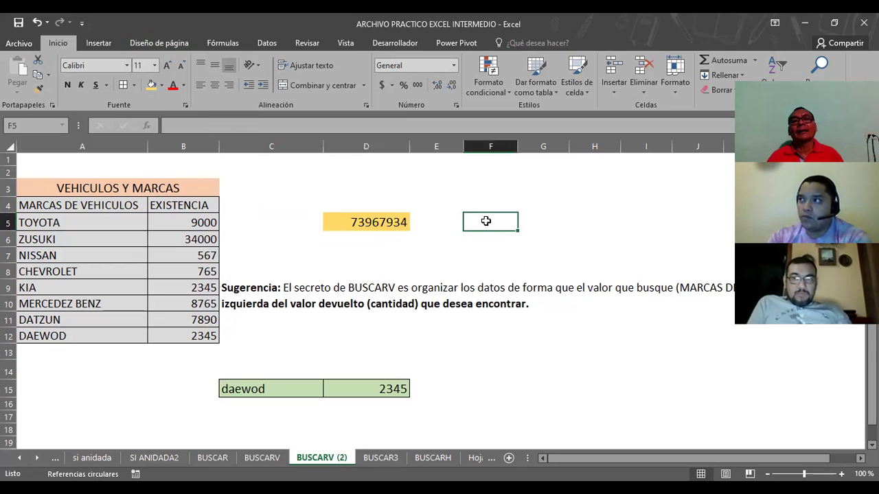
pyautogui.click(373, 225)
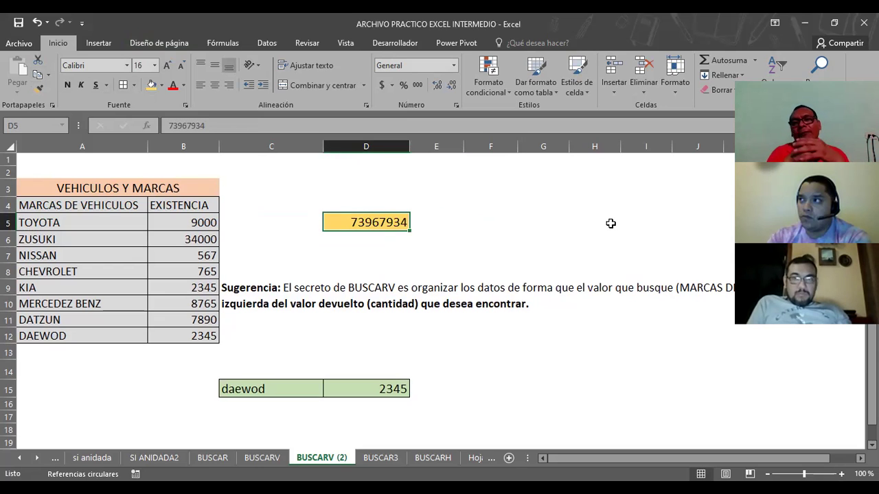